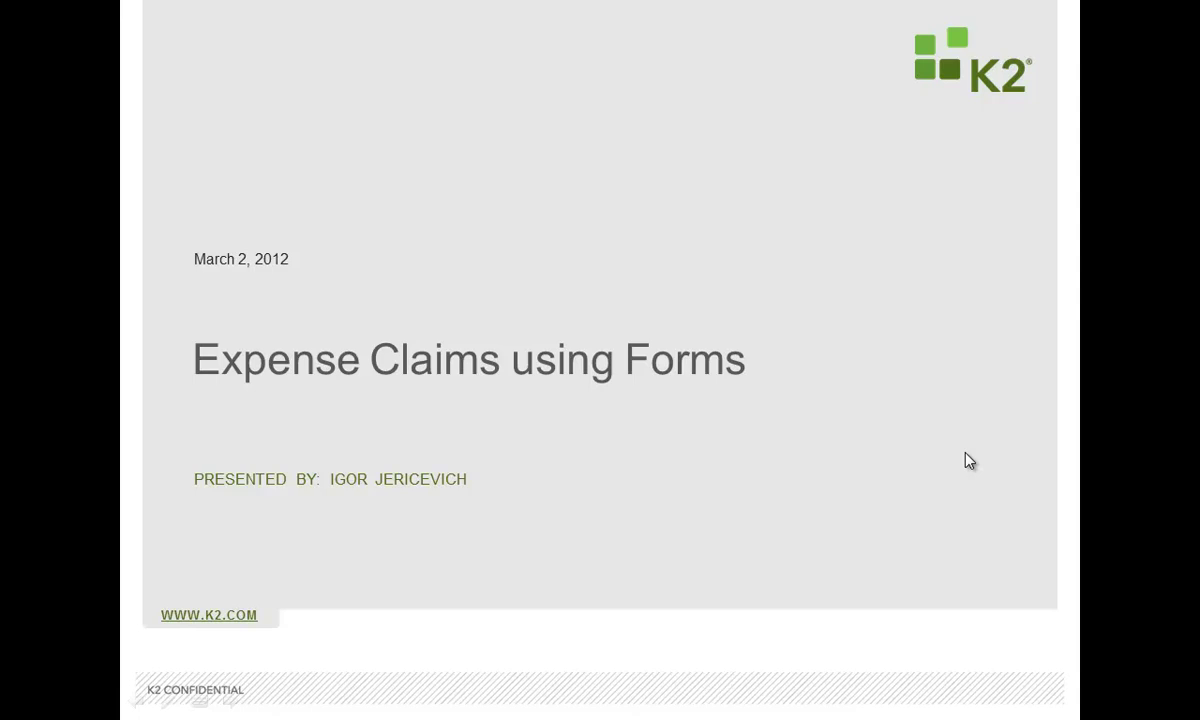
# Step: Switch to K2 Designer in Chrome and open the runtime form of the New Expense Claim Page under Travel Expenses
pyautogui.press('super')
pyautogui.click(327, 703)
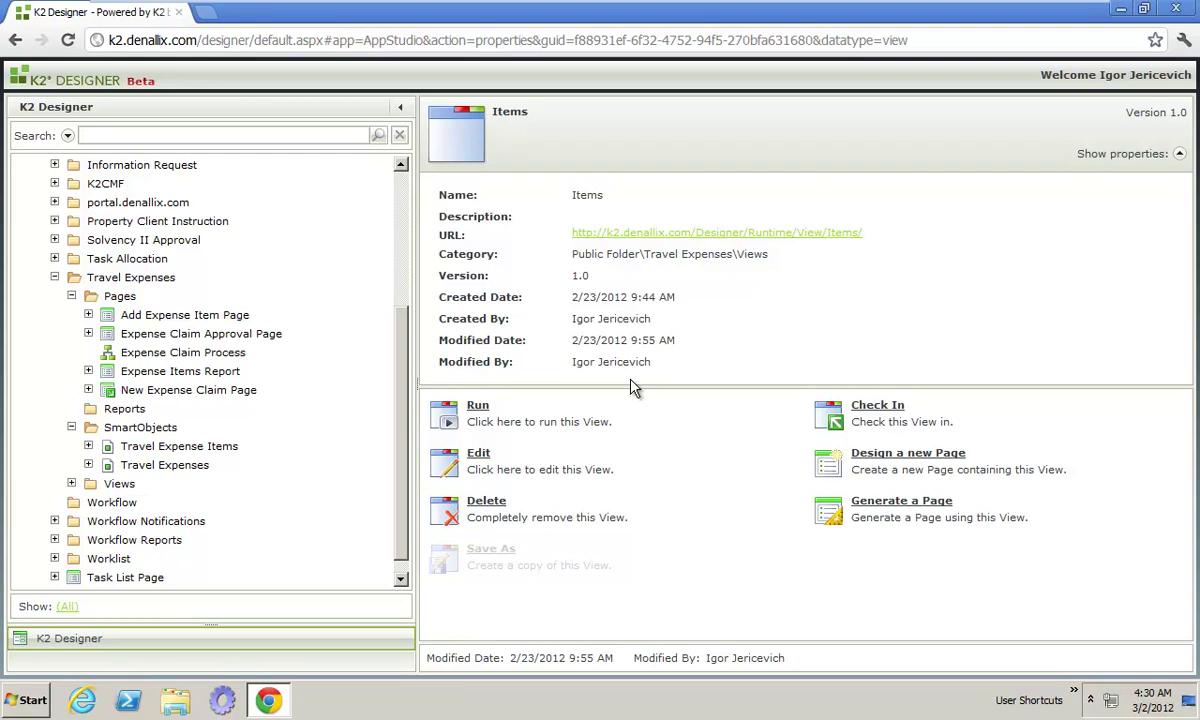
pyautogui.moveTo(402, 396); pyautogui.dragTo(415, 490)
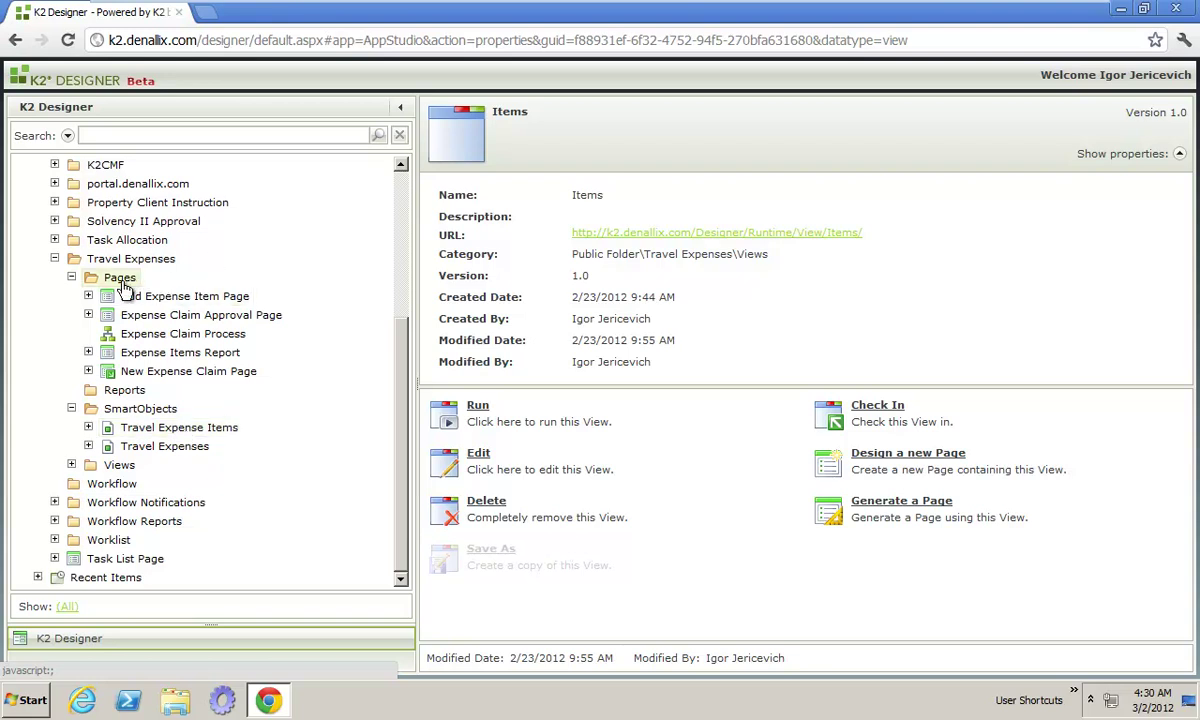
pyautogui.click(168, 372)
pyautogui.click(694, 233)
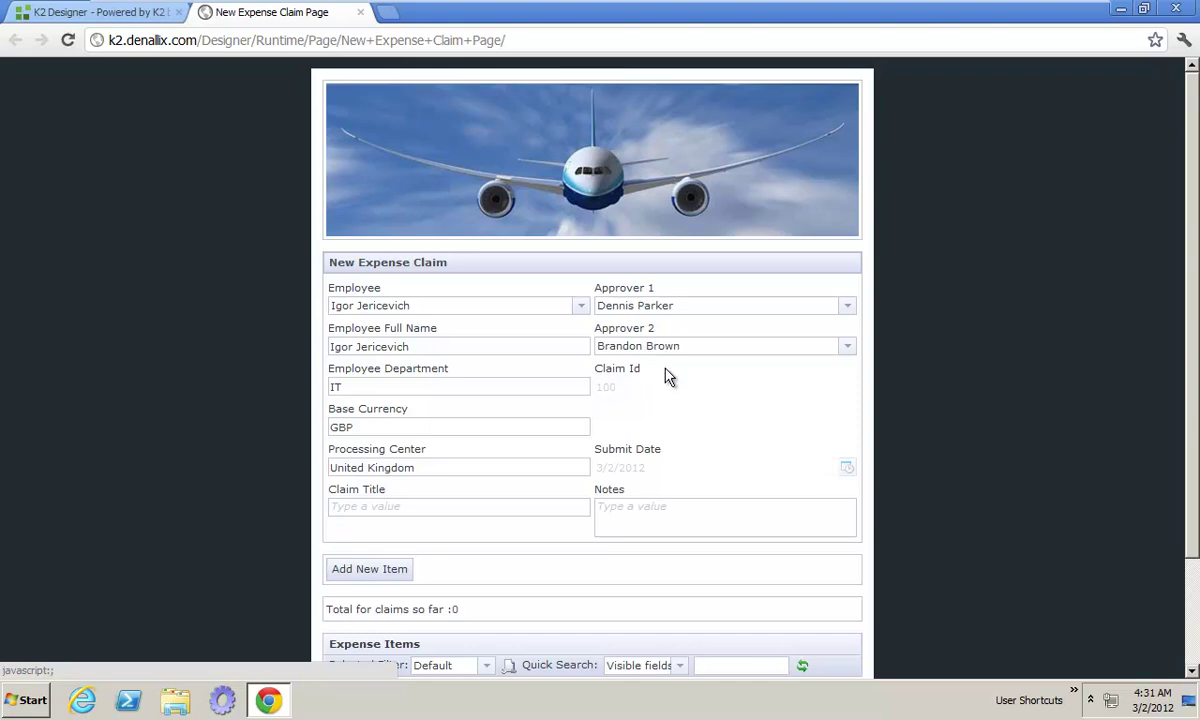
pyautogui.scroll(-3, 665, 378)
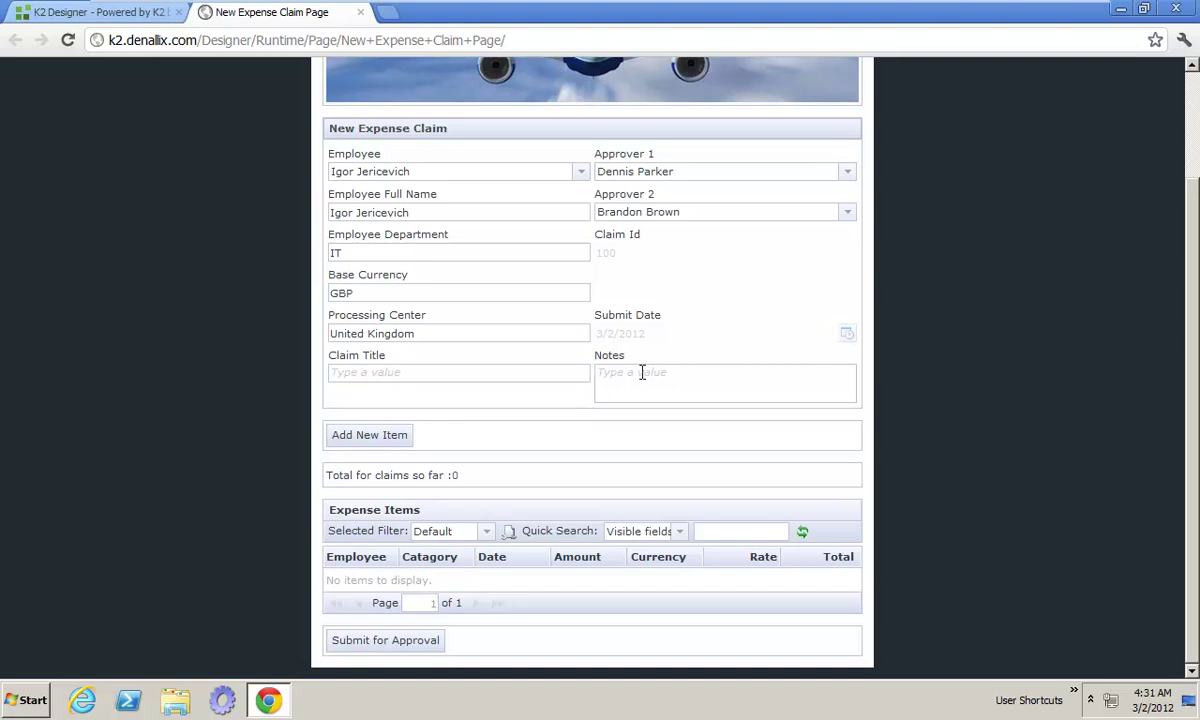
# Step: Examine the category and currency choices in a new expense item, and close the item form and claim page without adding anything
pyautogui.click(390, 450)
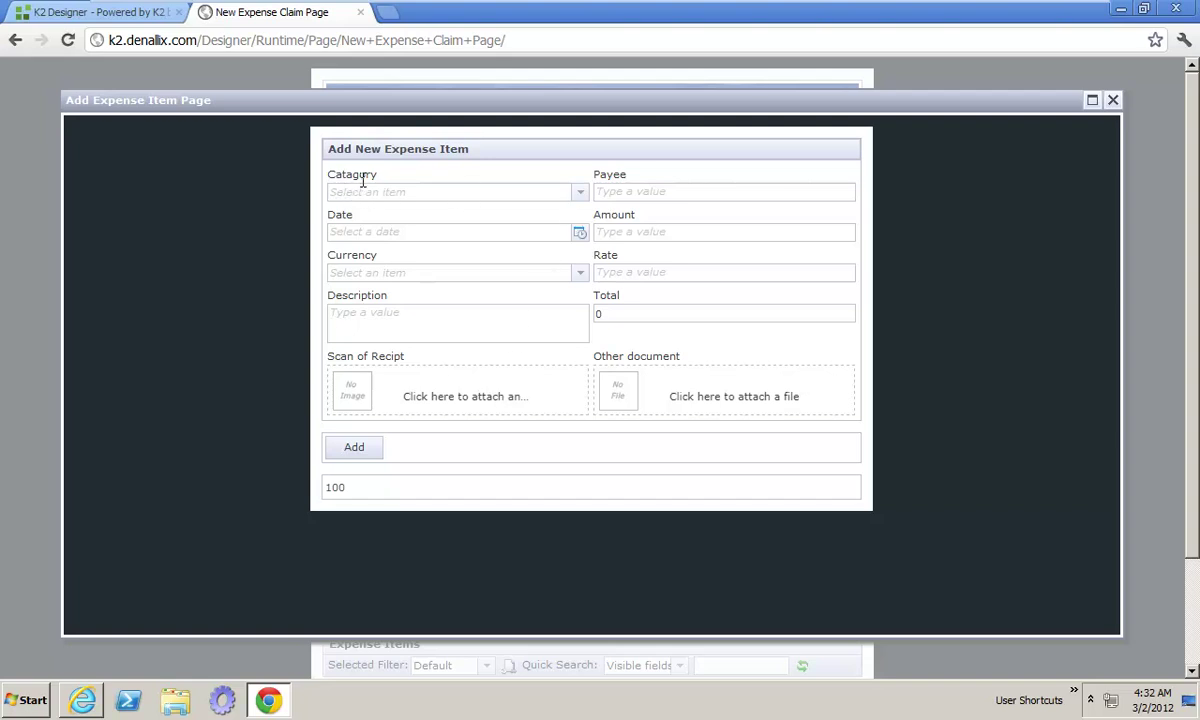
pyautogui.click(579, 192)
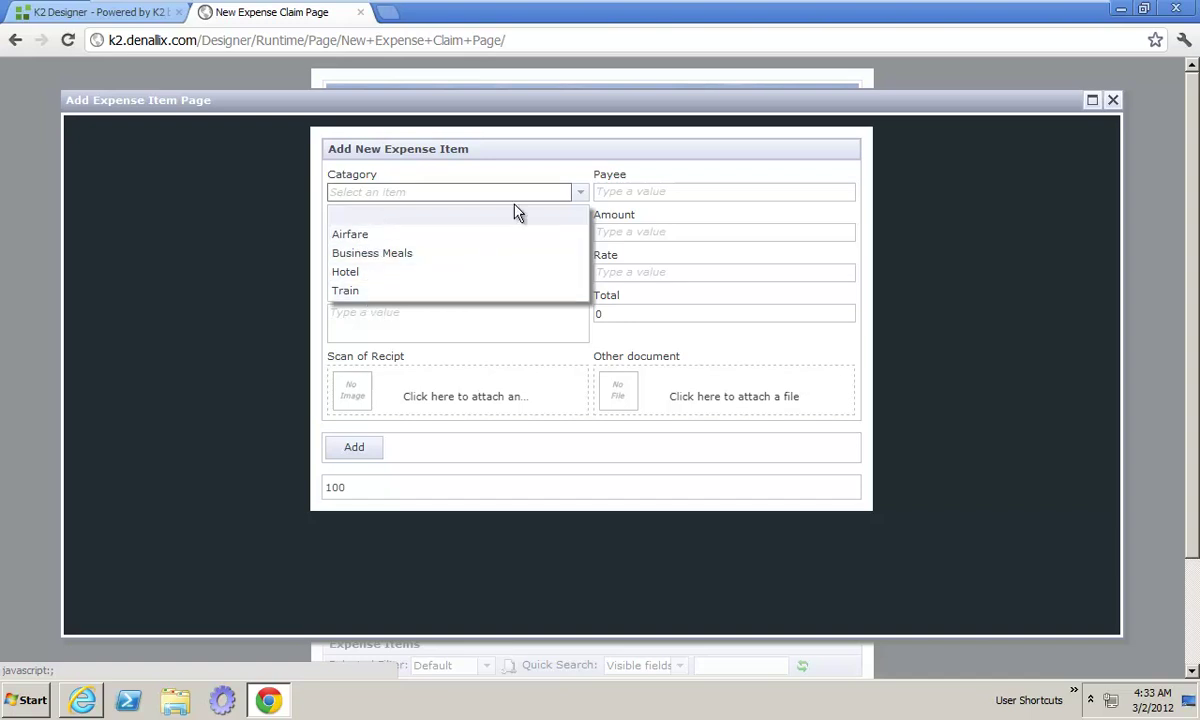
pyautogui.click(578, 194)
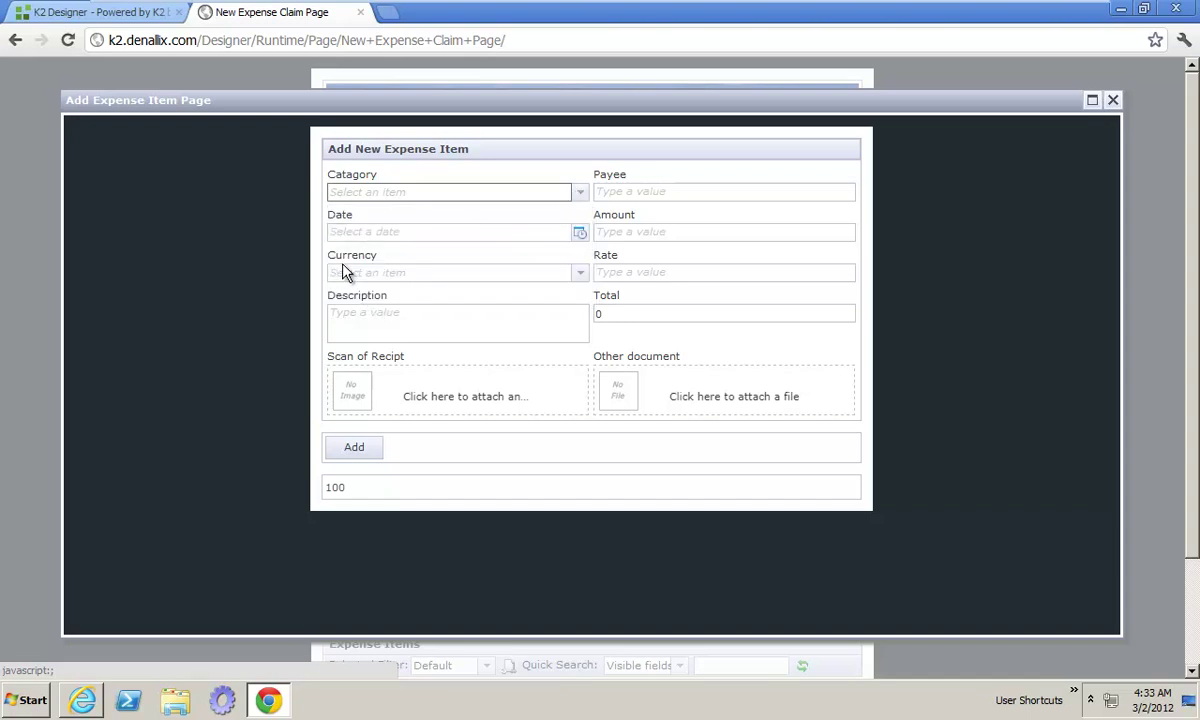
pyautogui.moveTo(328, 256); pyautogui.dragTo(385, 256)
pyautogui.click(480, 251)
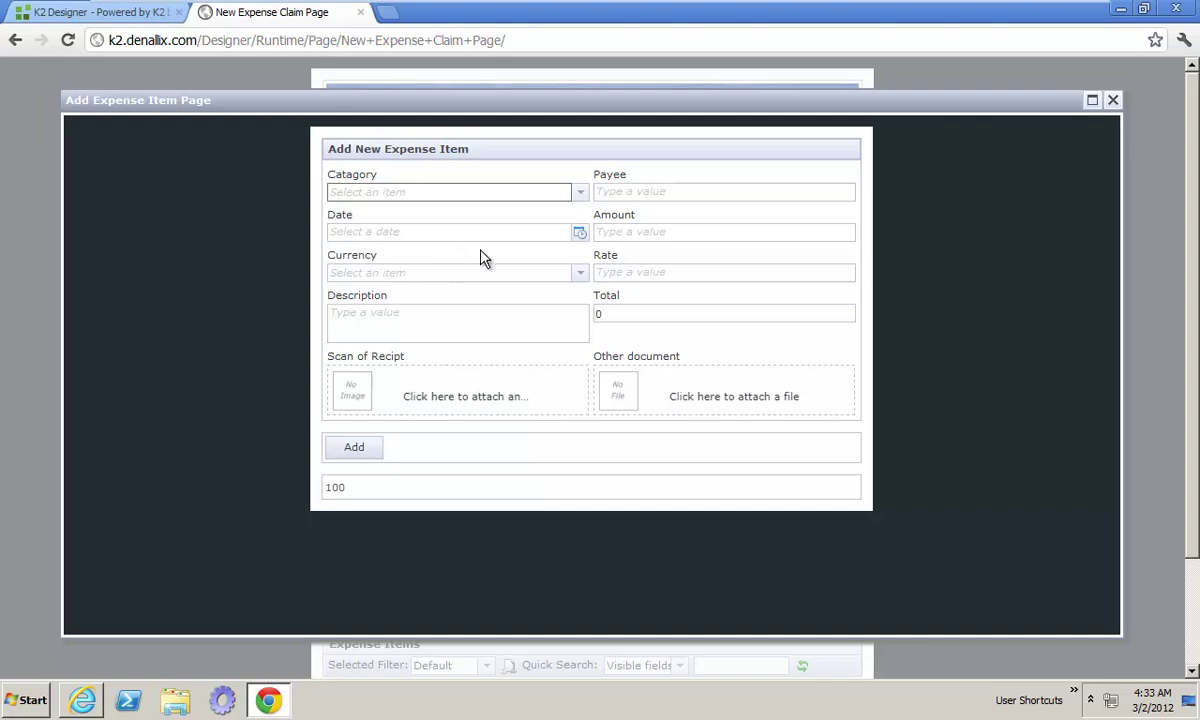
pyautogui.click(579, 273)
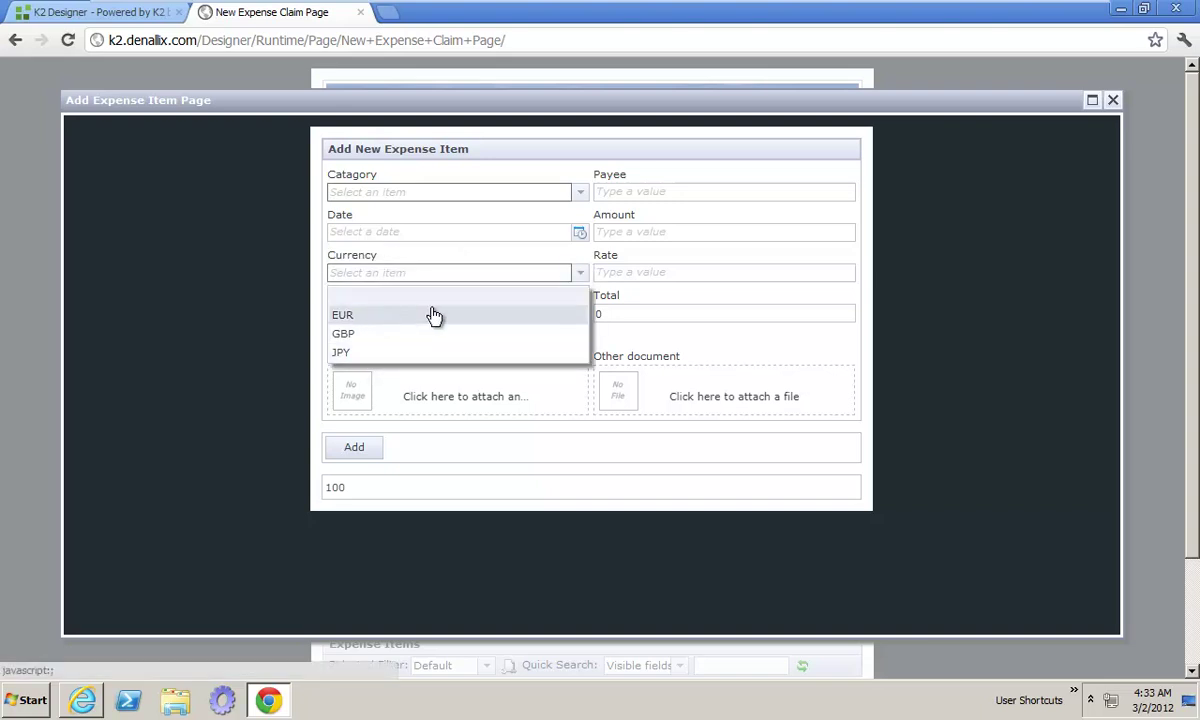
pyautogui.click(580, 274)
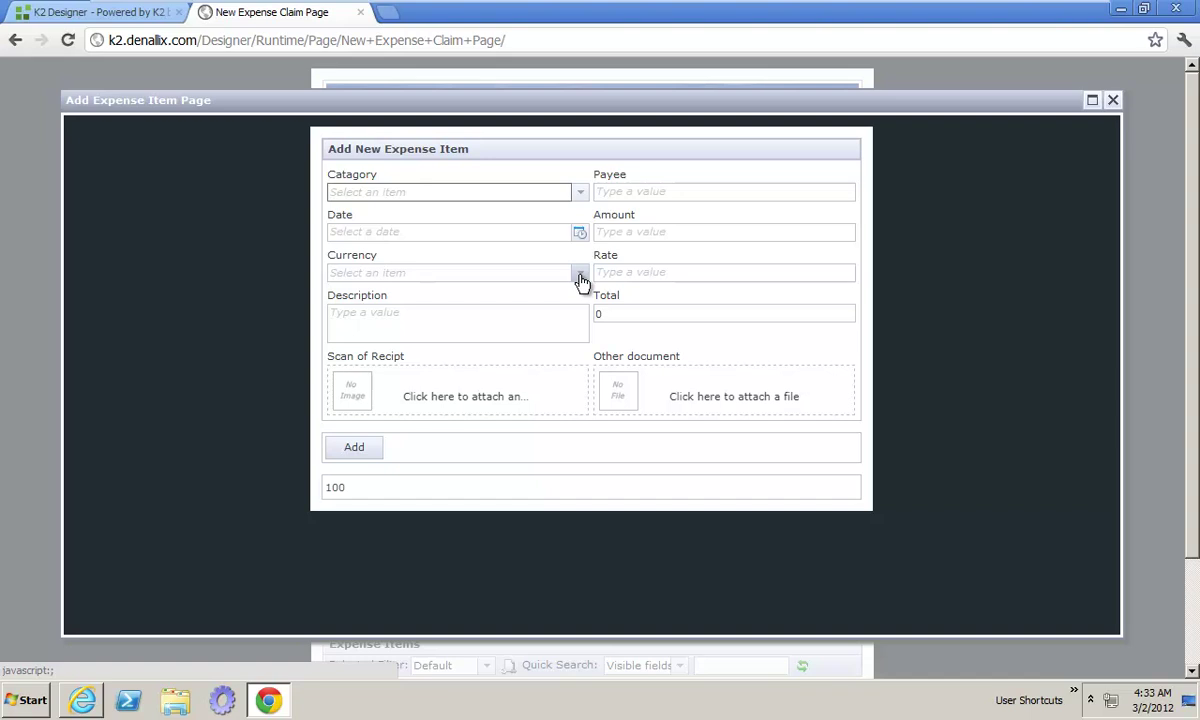
pyautogui.click(580, 275)
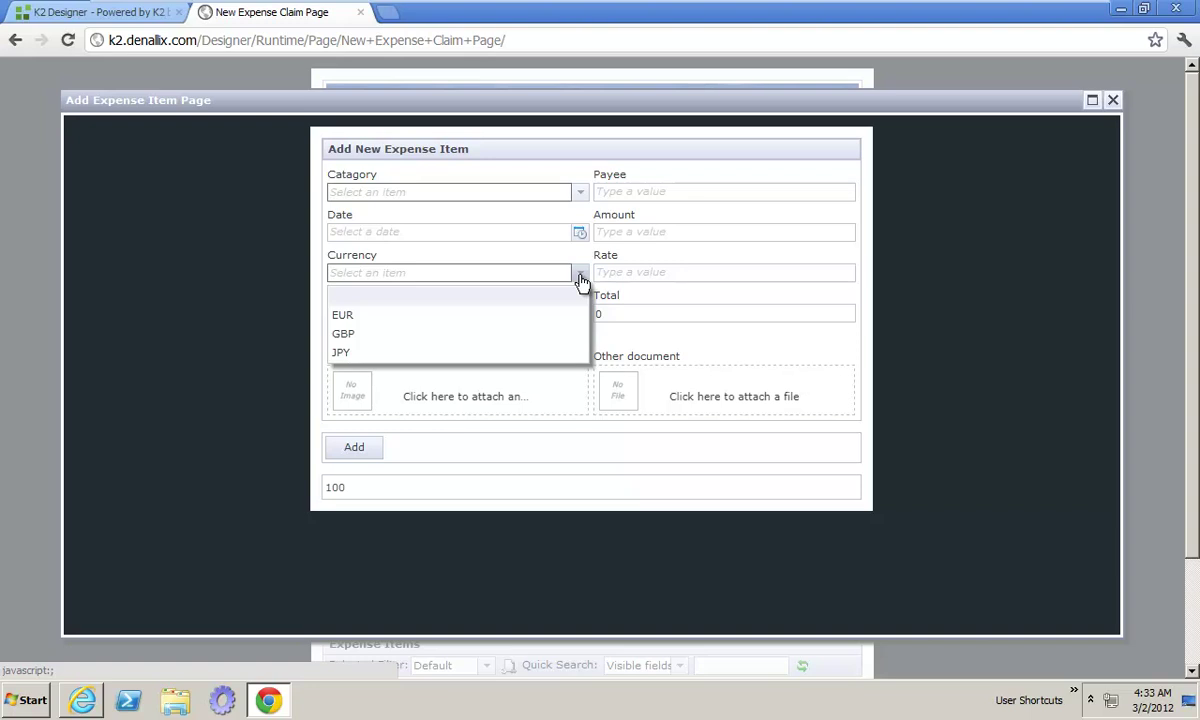
pyautogui.click(580, 277)
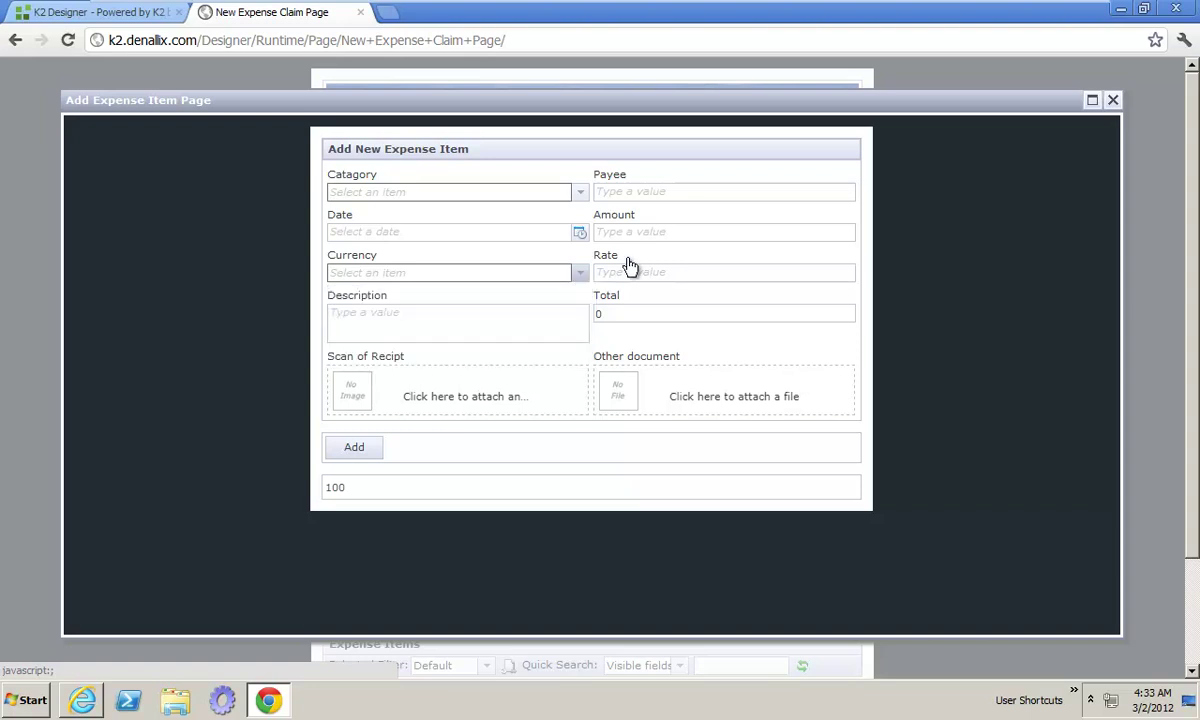
pyautogui.click(1114, 101)
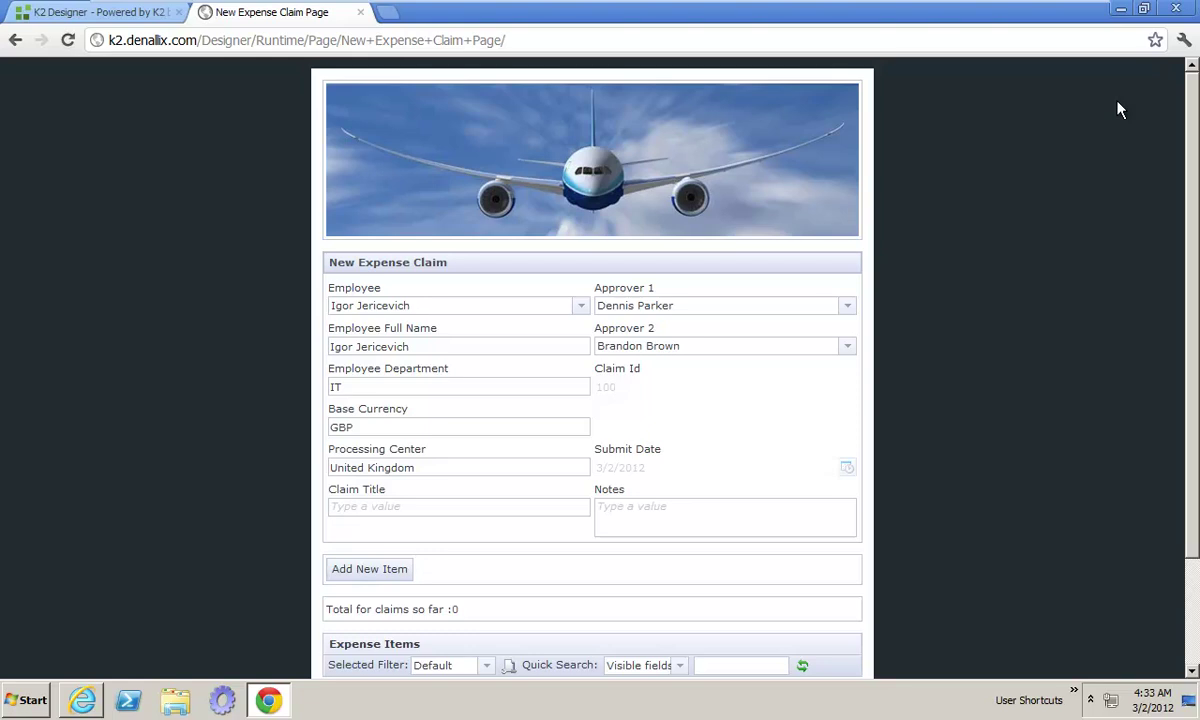
pyautogui.click(360, 12)
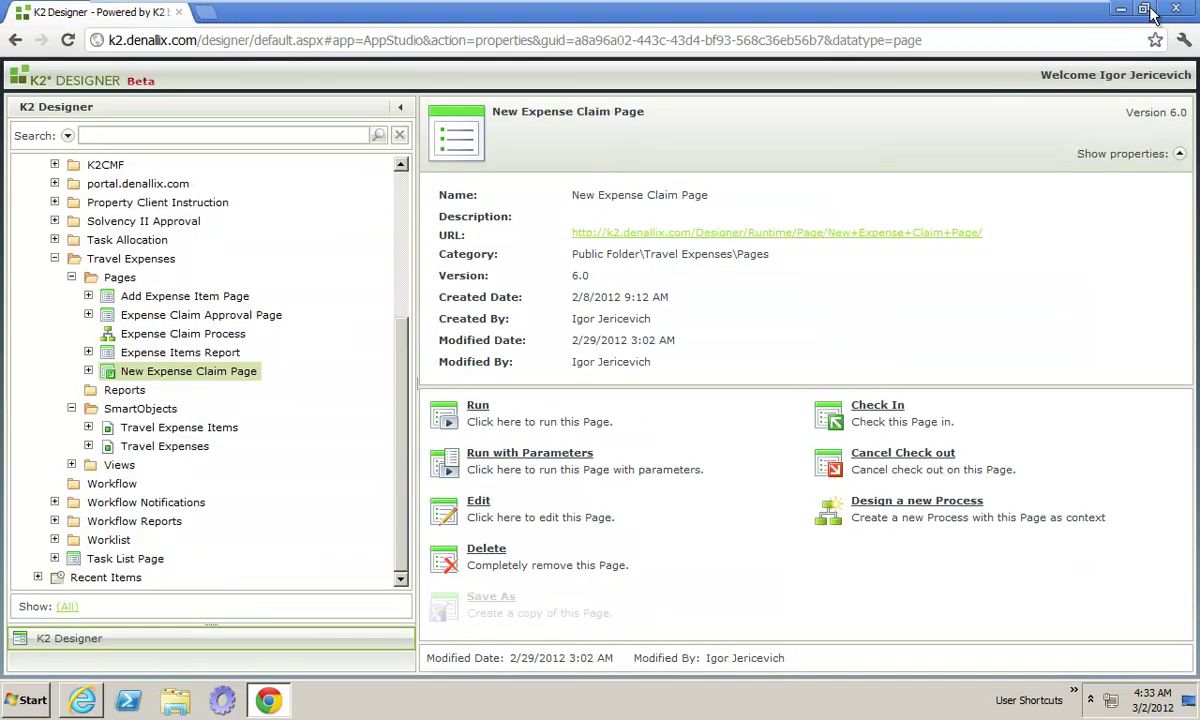
# Step: Switch to the Human Resources portal in Internet Explorer, view the Categorys list and add a USD item to the Currency list
pyautogui.click(82, 700)
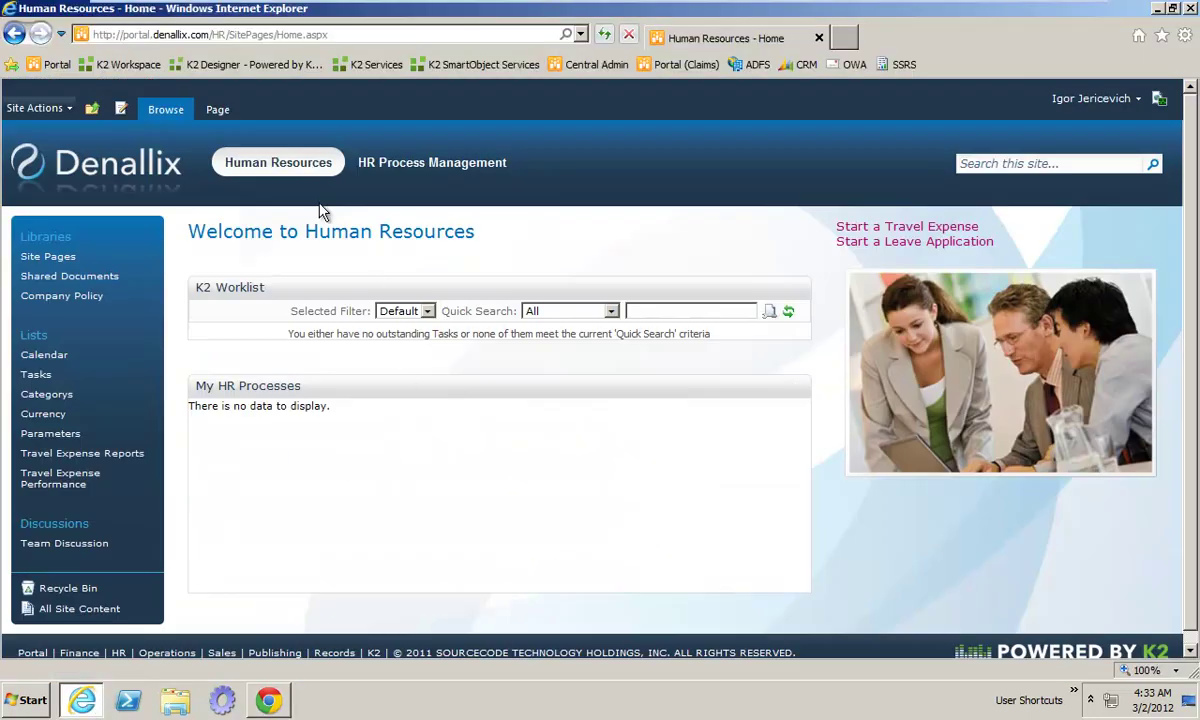
pyautogui.click(45, 397)
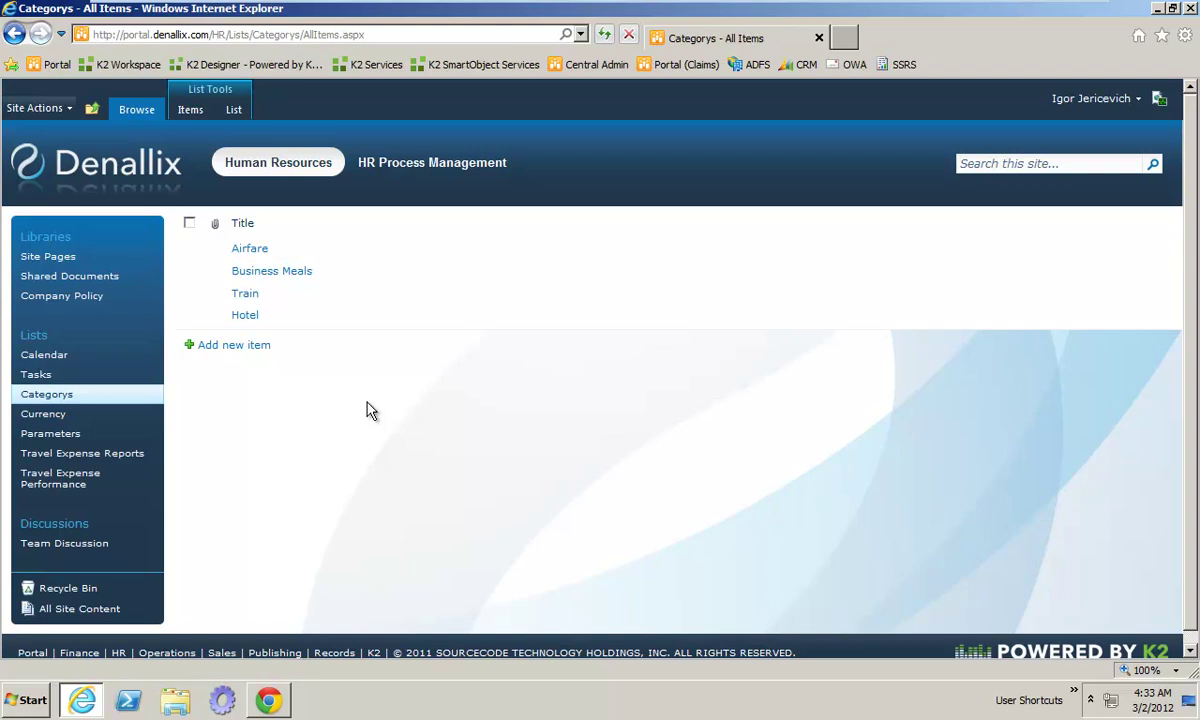
pyautogui.click(43, 414)
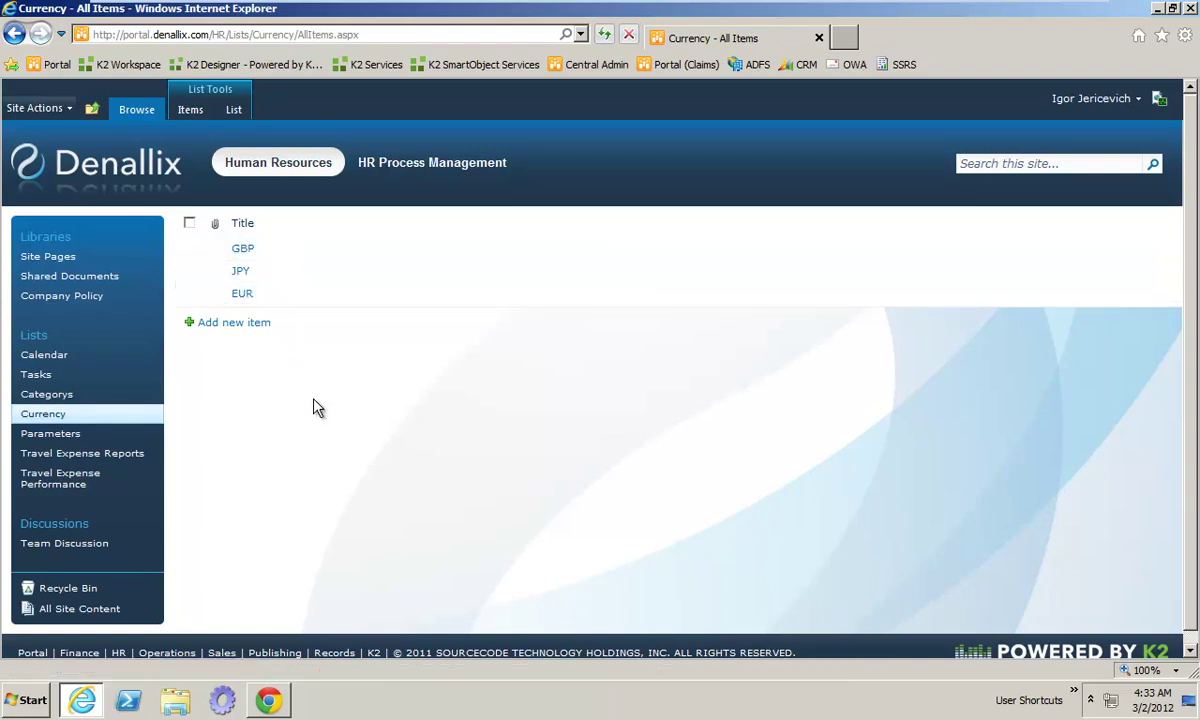
pyautogui.click(236, 328)
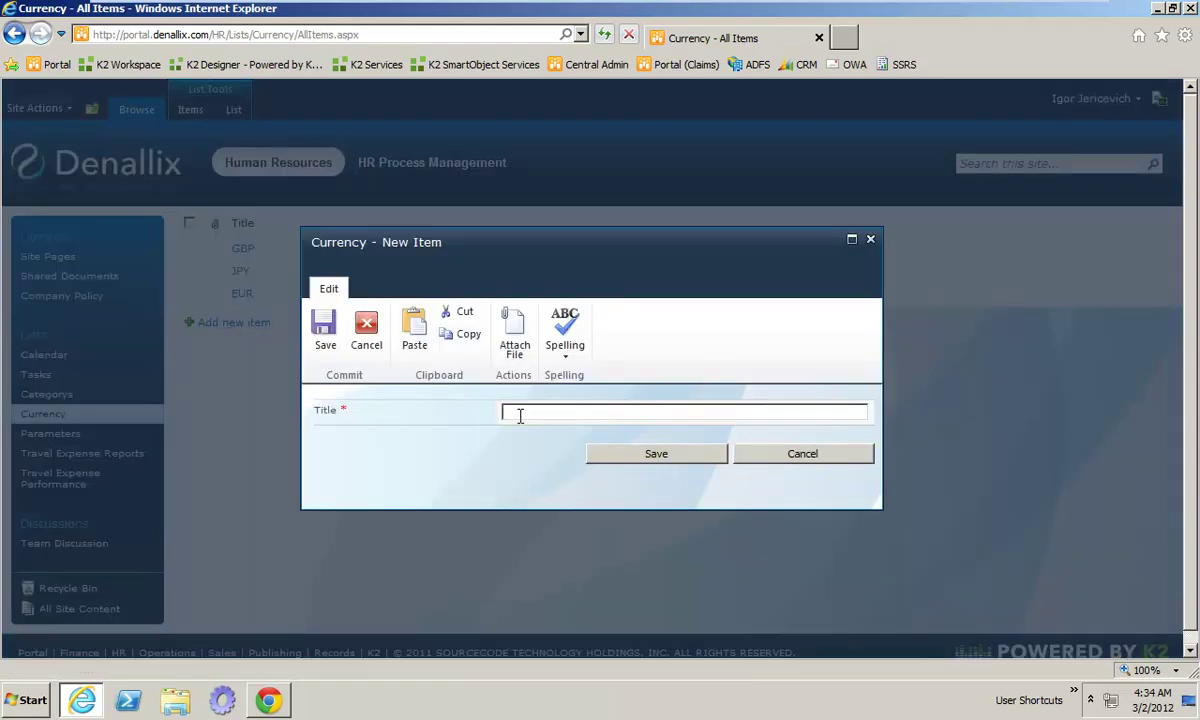
pyautogui.write('USD')
pyautogui.click(640, 460)
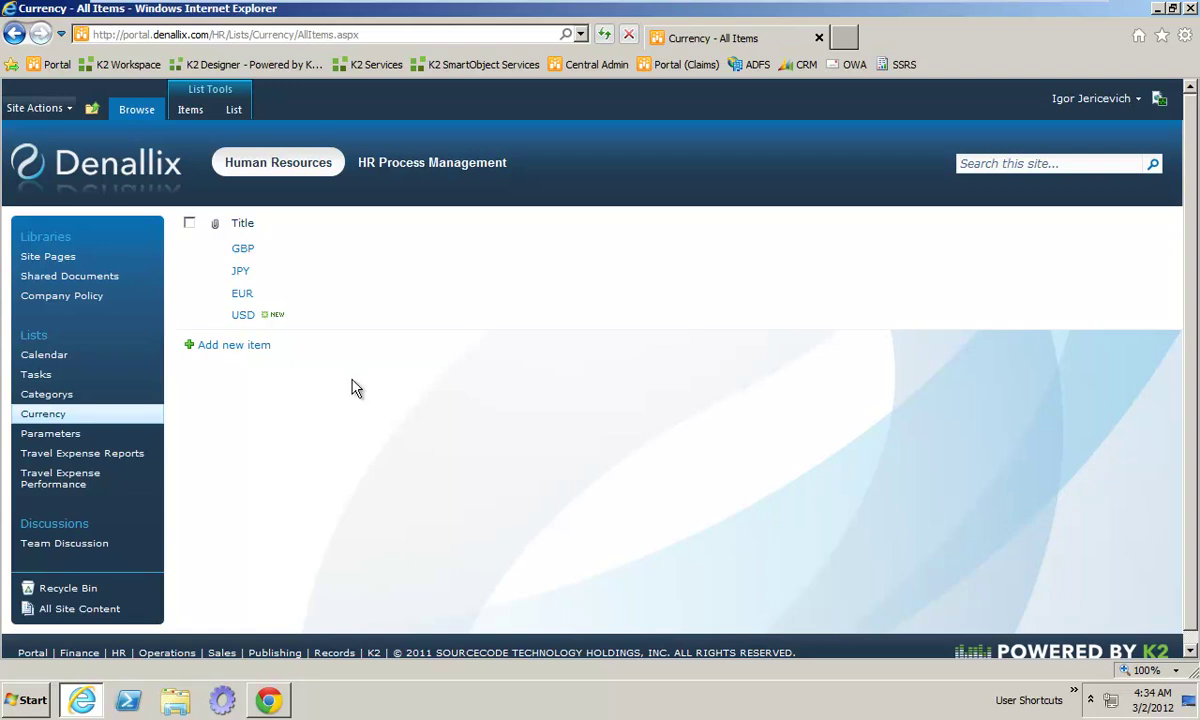
# Step: View the portal's Parameters list, and return to K2 Designer to run the New Expense Claim Page
pyautogui.click(44, 436)
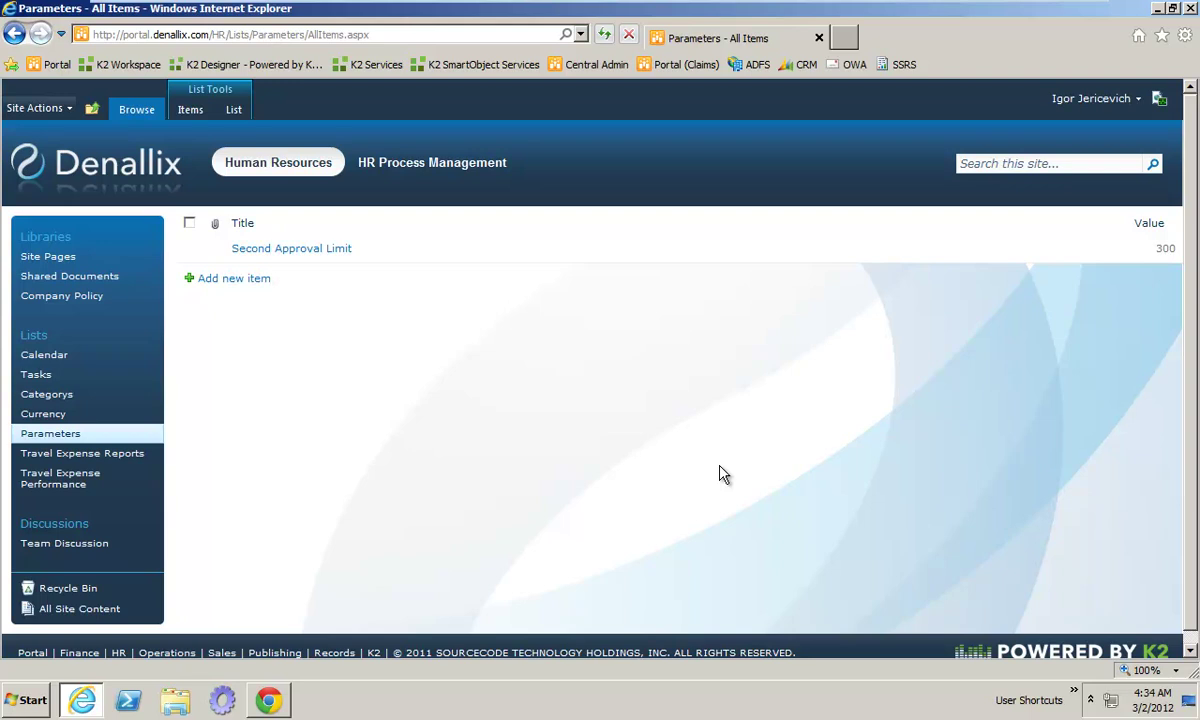
pyautogui.click(1157, 10)
pyautogui.click(735, 233)
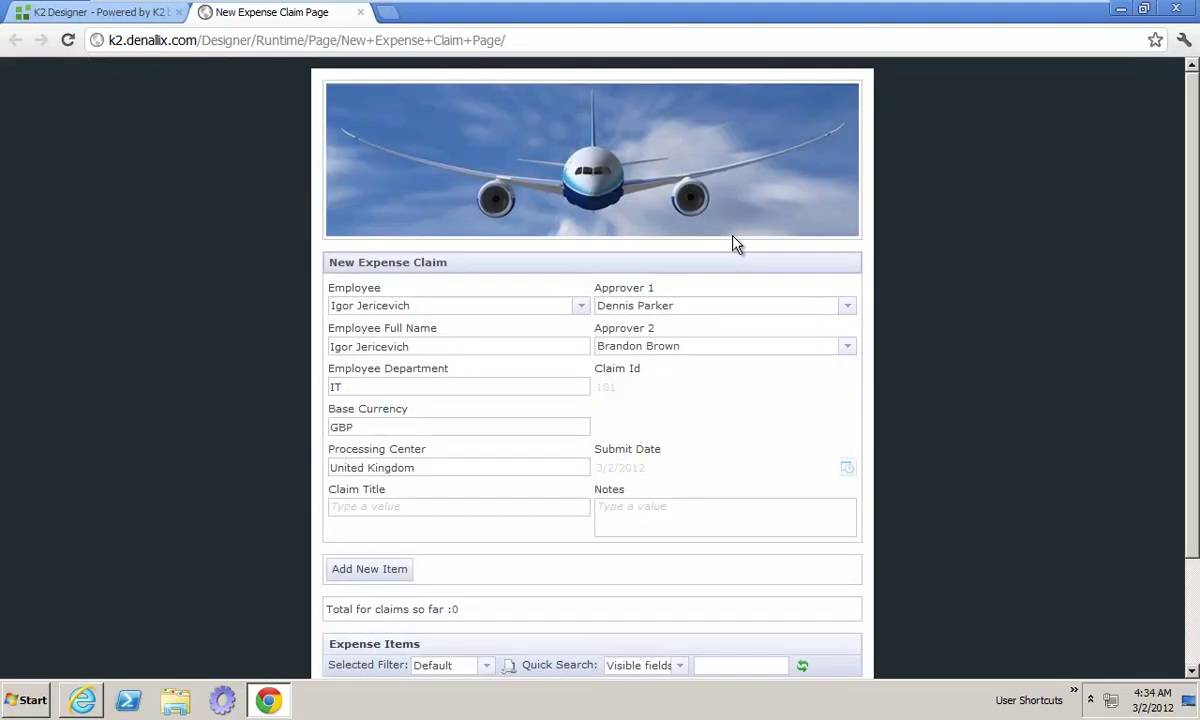
# Step: Start a new expense item with category Airfare, payee BA and date 2/23/2012
pyautogui.click(361, 573)
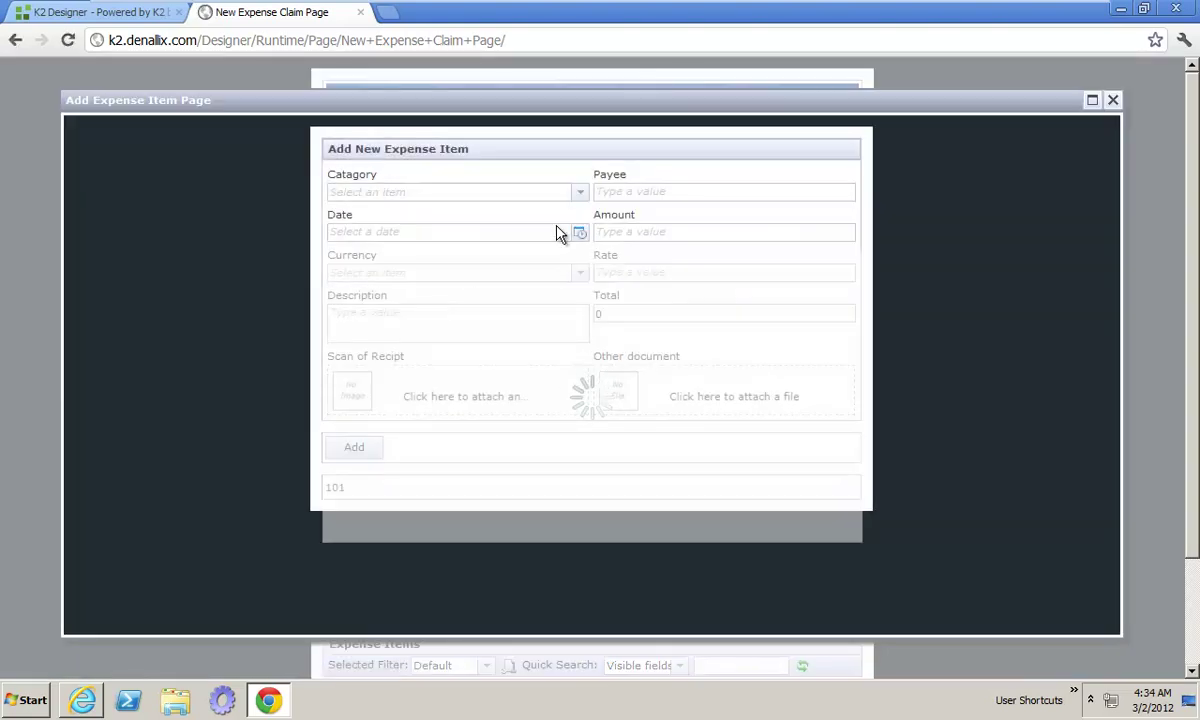
pyautogui.click(579, 193)
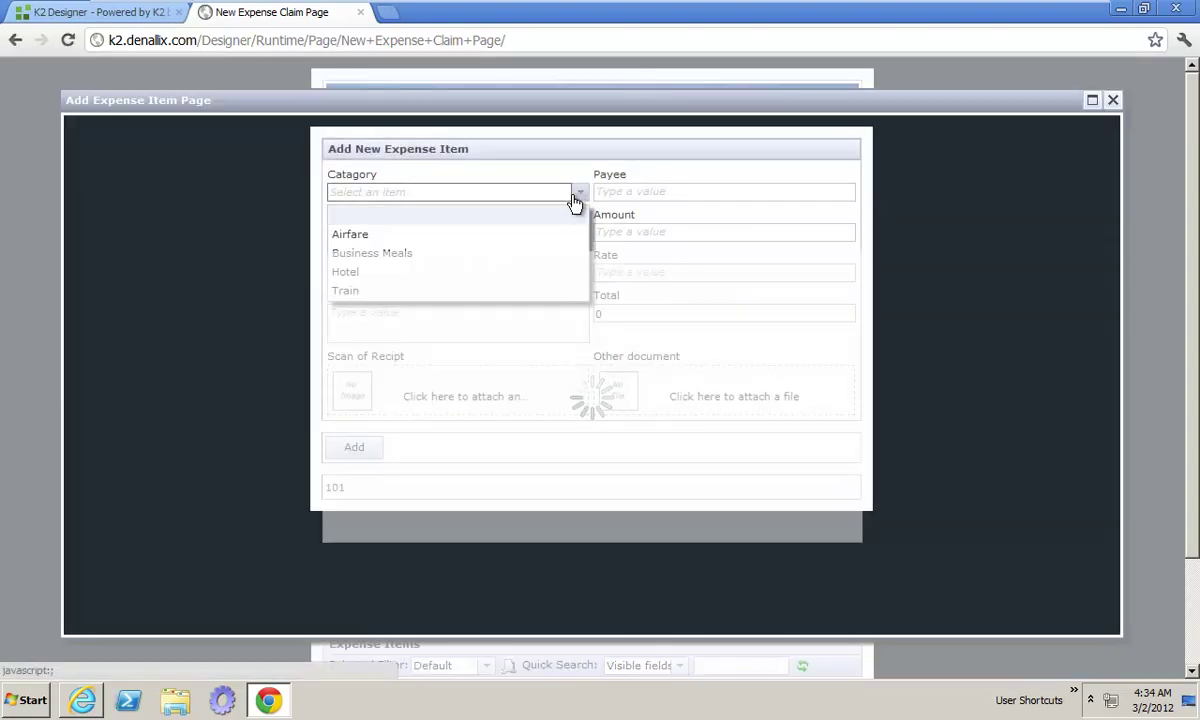
pyautogui.click(410, 234)
pyautogui.click(648, 191)
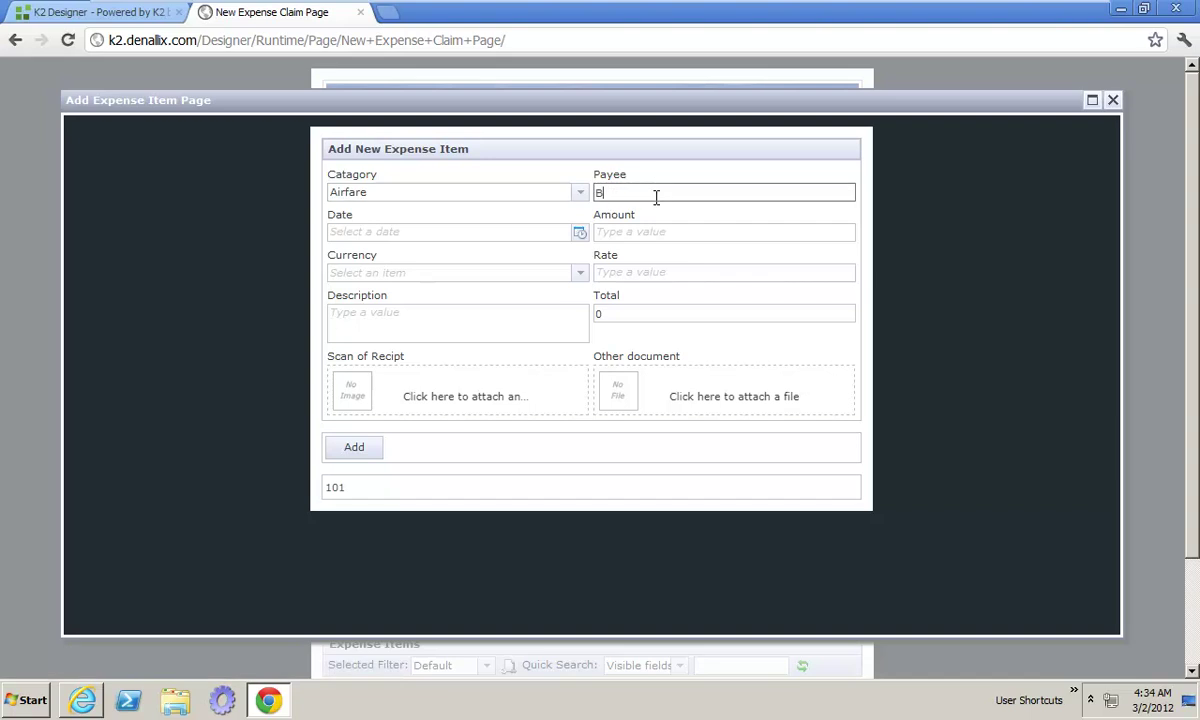
pyautogui.click(579, 232)
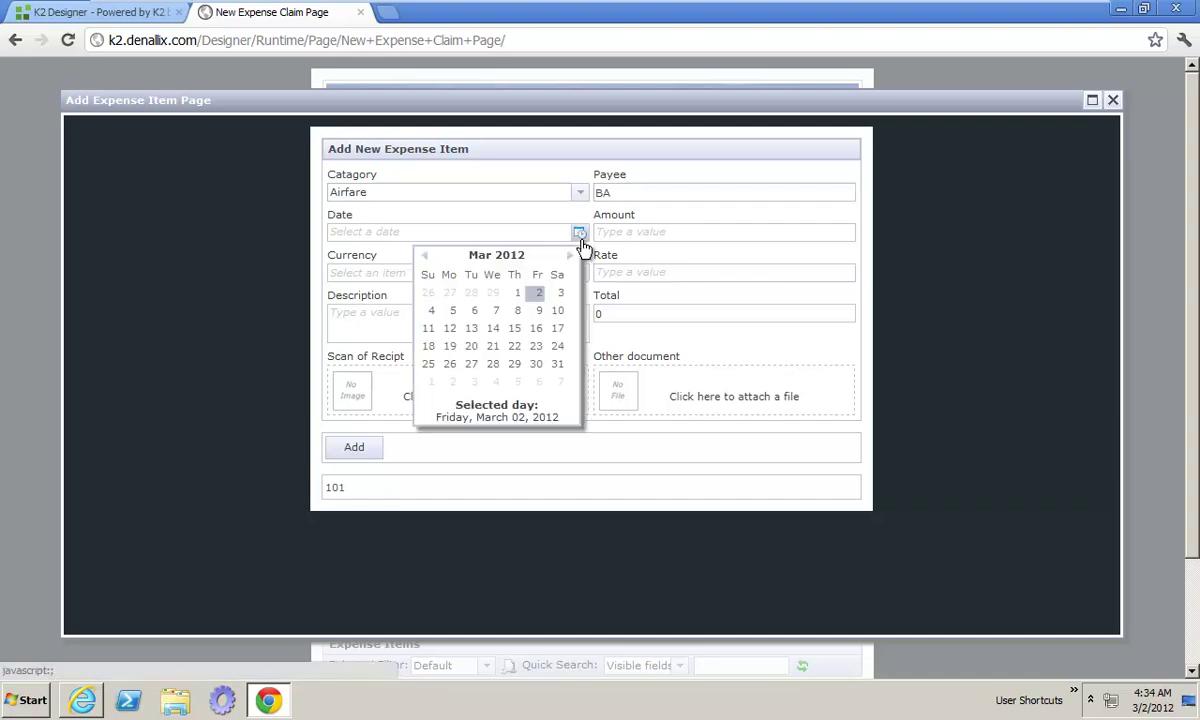
pyautogui.click(425, 257)
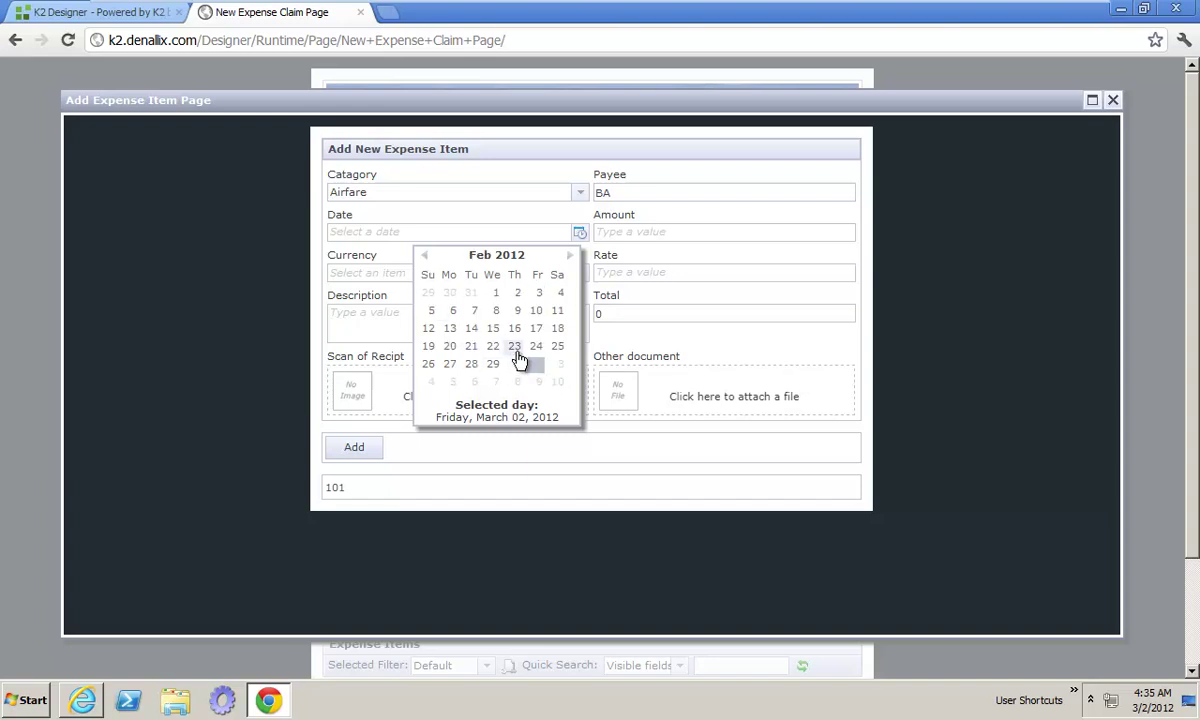
pyautogui.click(514, 347)
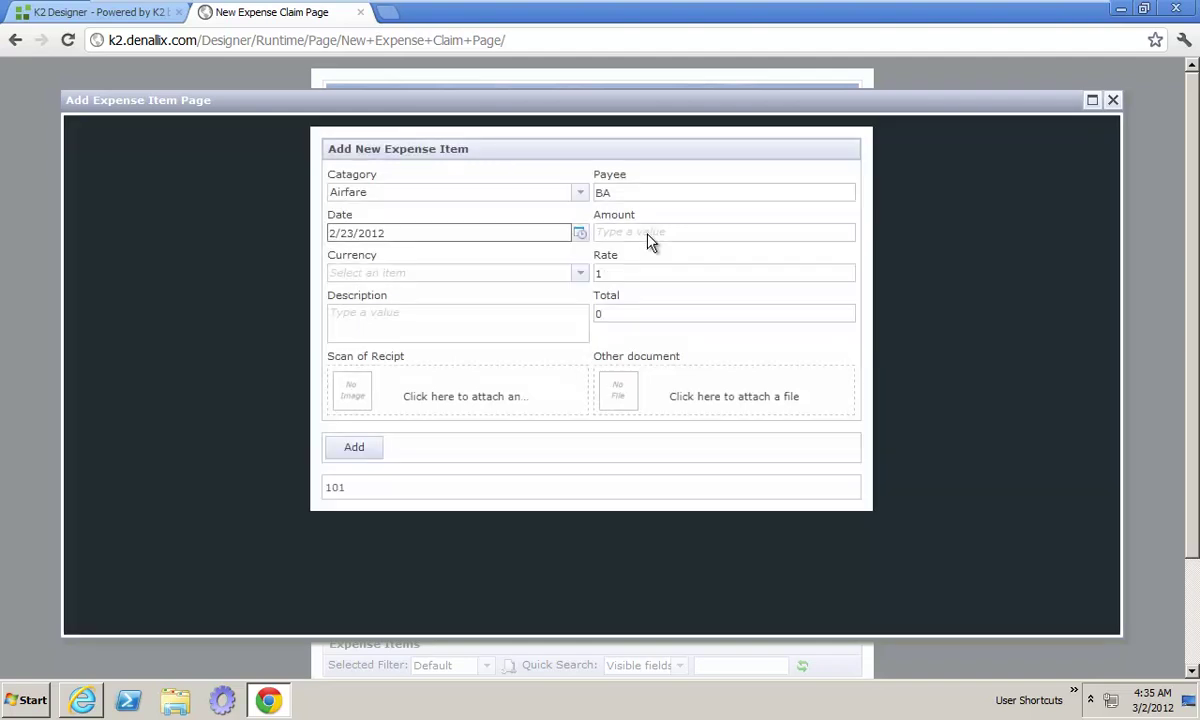
# Step: Set the airfare item's amount to 800 and its currency to GBP, and add it to the claim
pyautogui.click(649, 233)
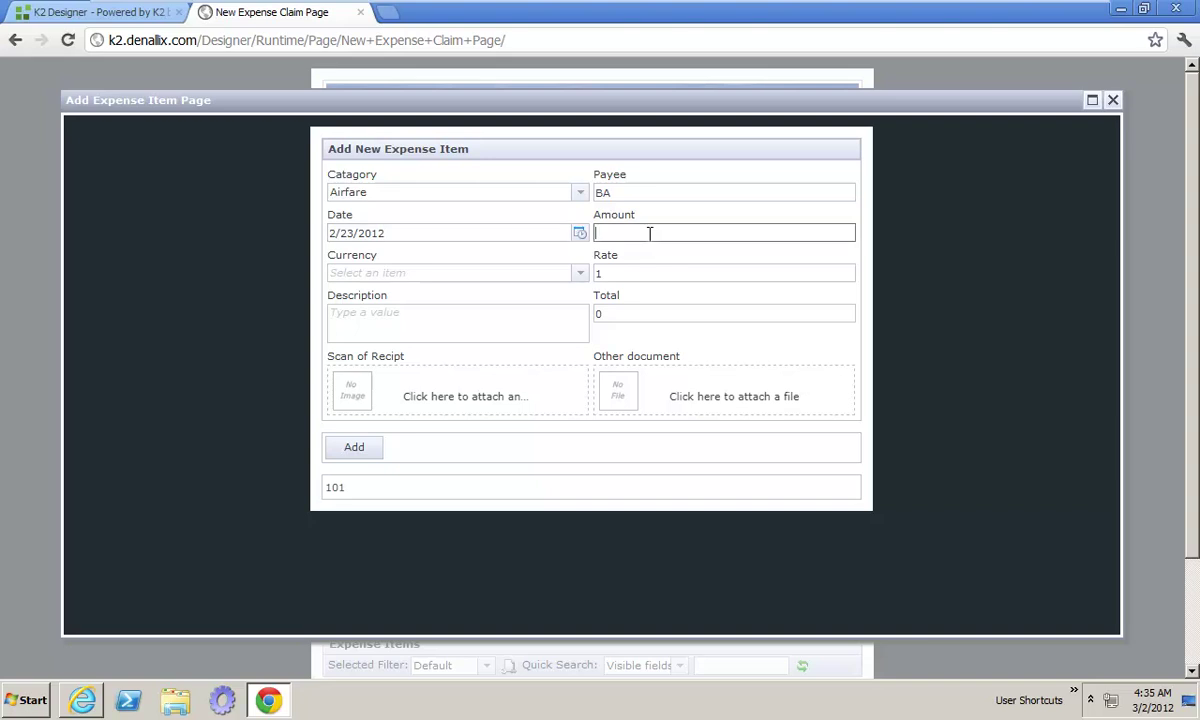
pyautogui.write('800')
pyautogui.click(490, 269)
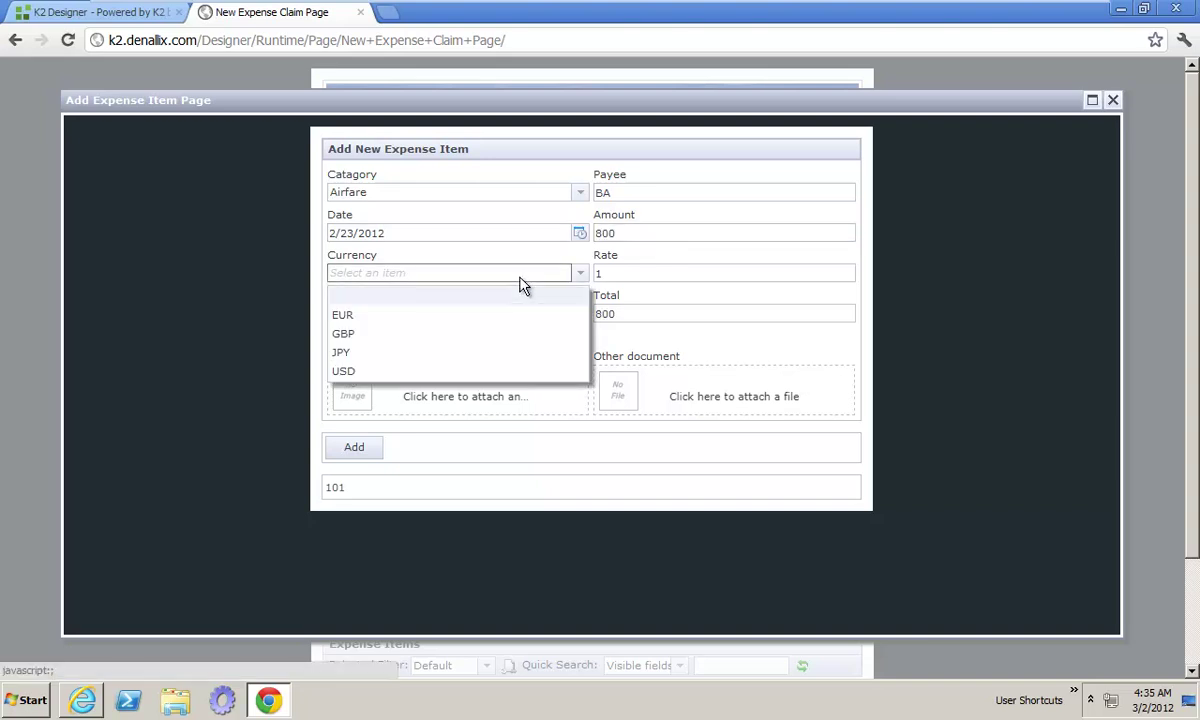
pyautogui.click(385, 340)
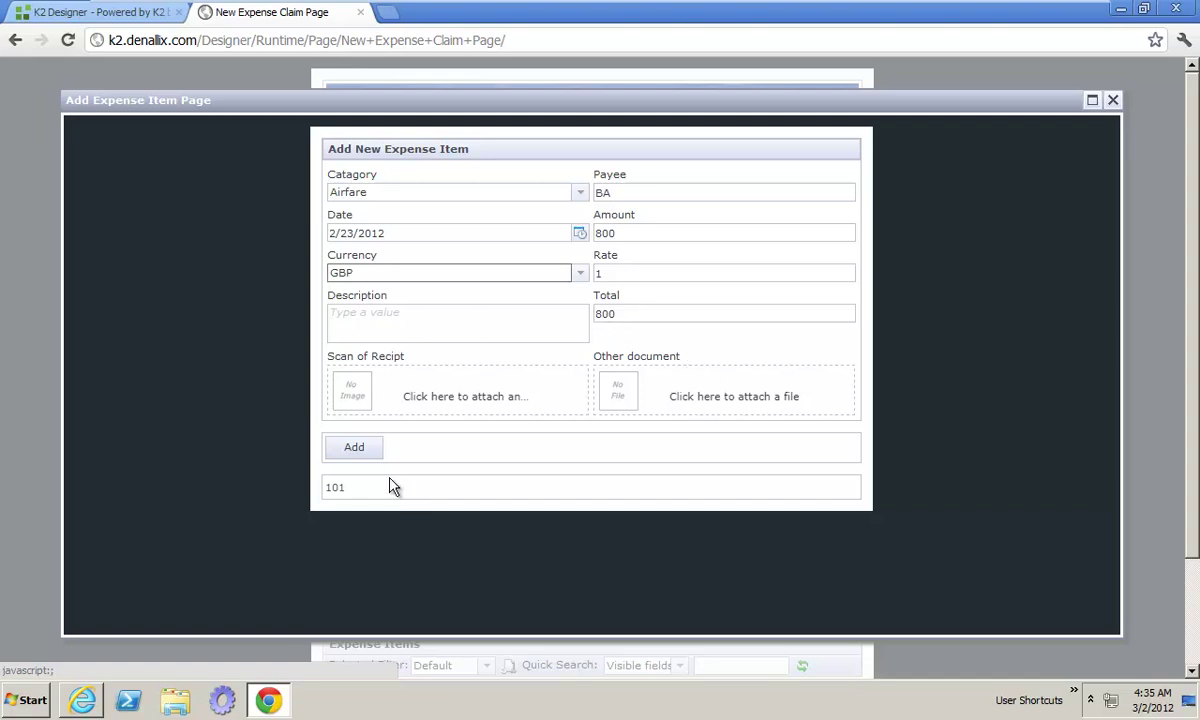
pyautogui.click(358, 449)
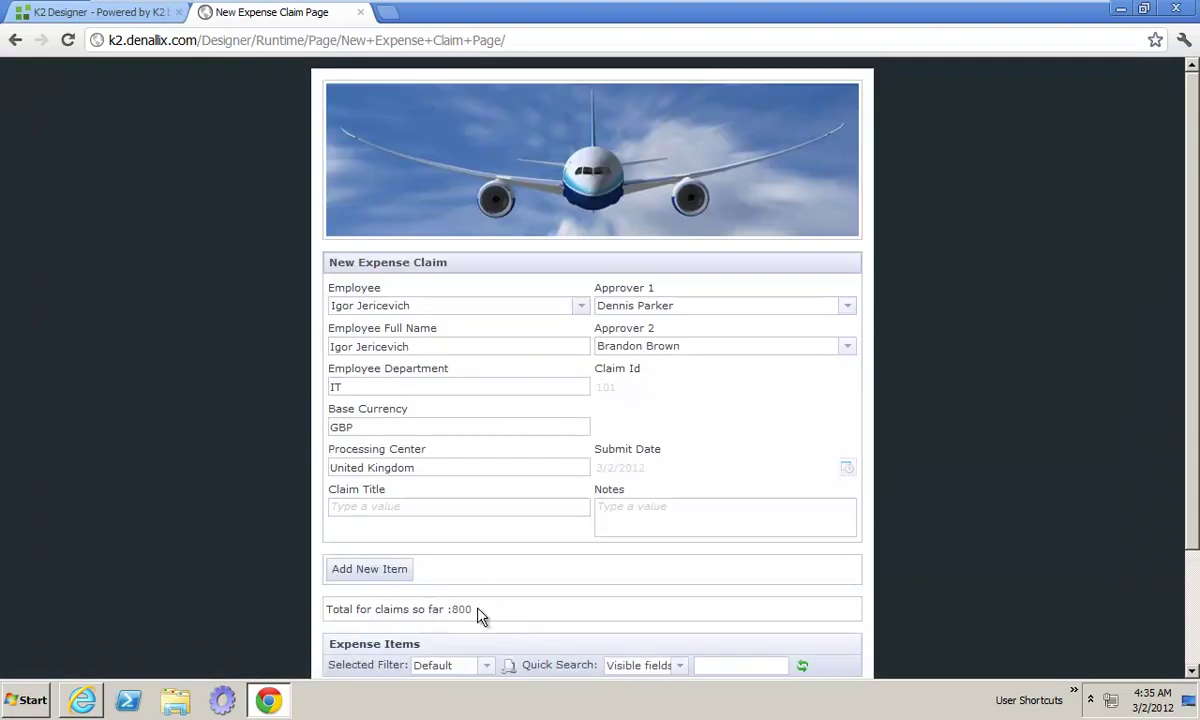
# Step: Start another expense item on the claim with category Hotel and payee Silver Cloud
pyautogui.scroll(-2, 480, 615)
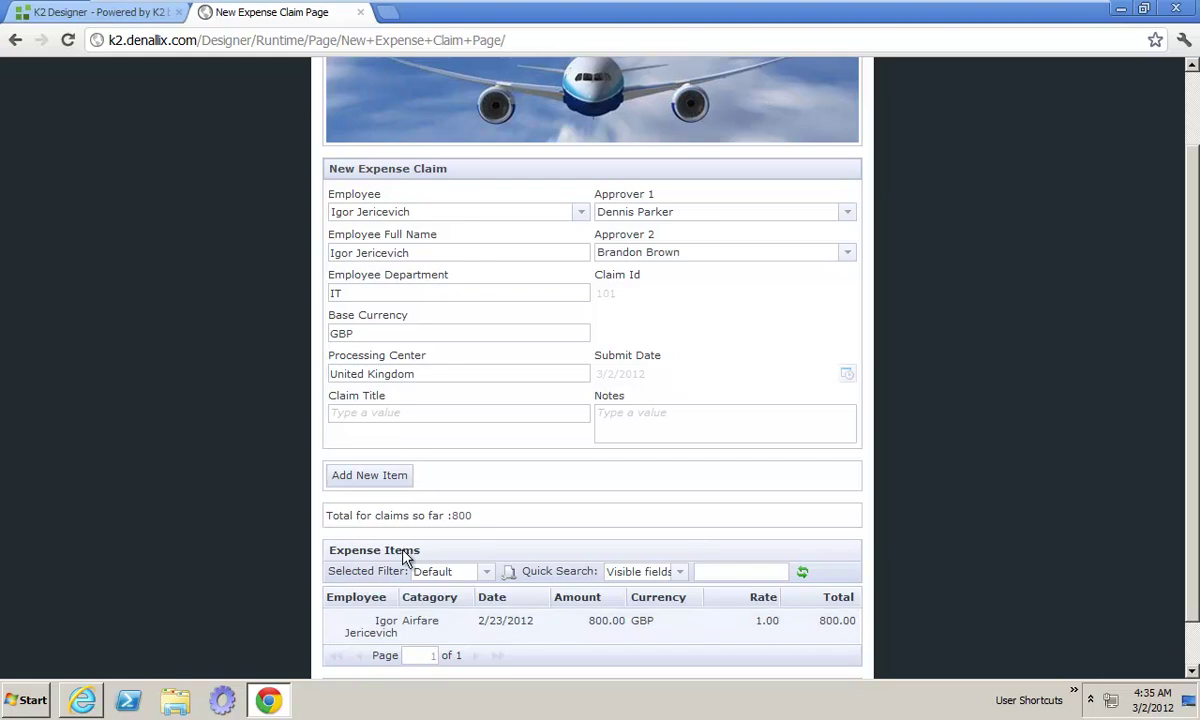
pyautogui.scroll(-1, 451, 488)
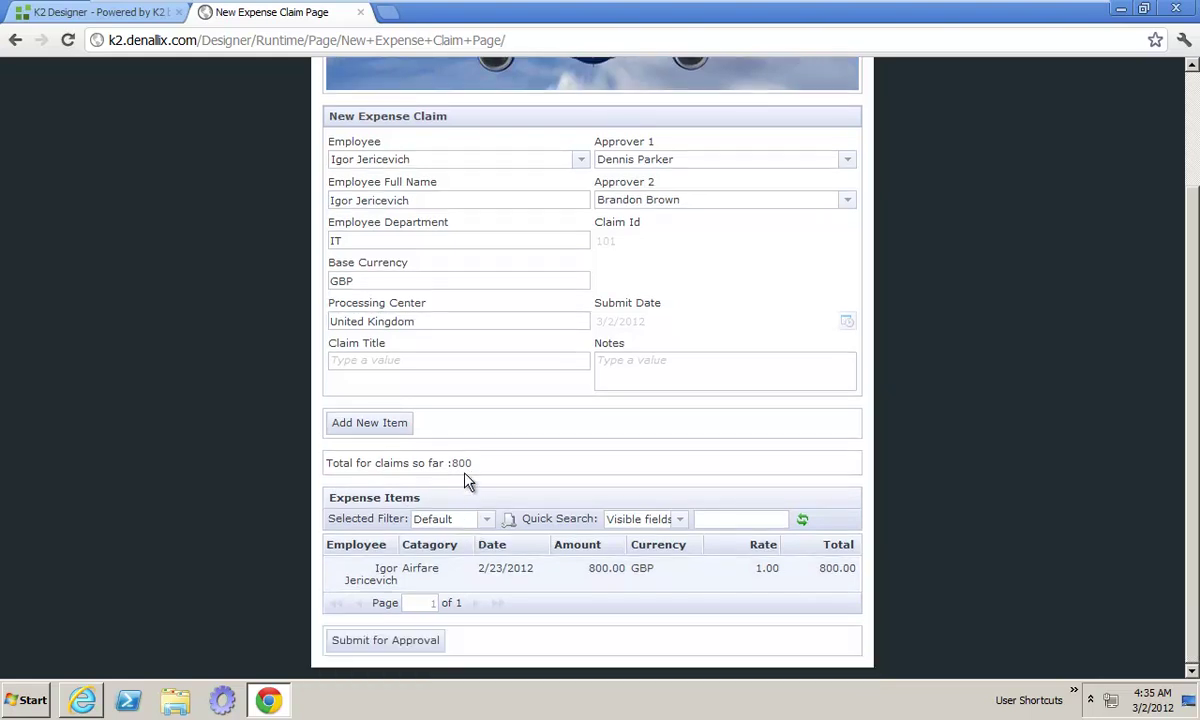
pyautogui.scroll(3, 505, 505)
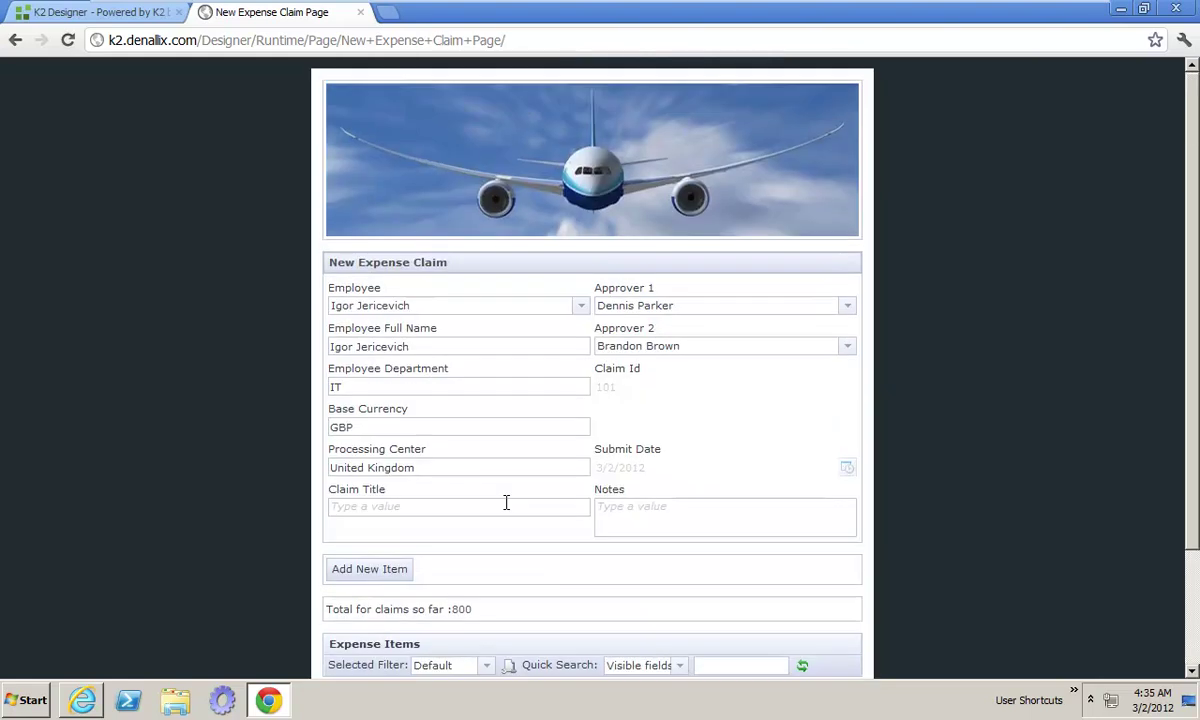
pyautogui.click(370, 575)
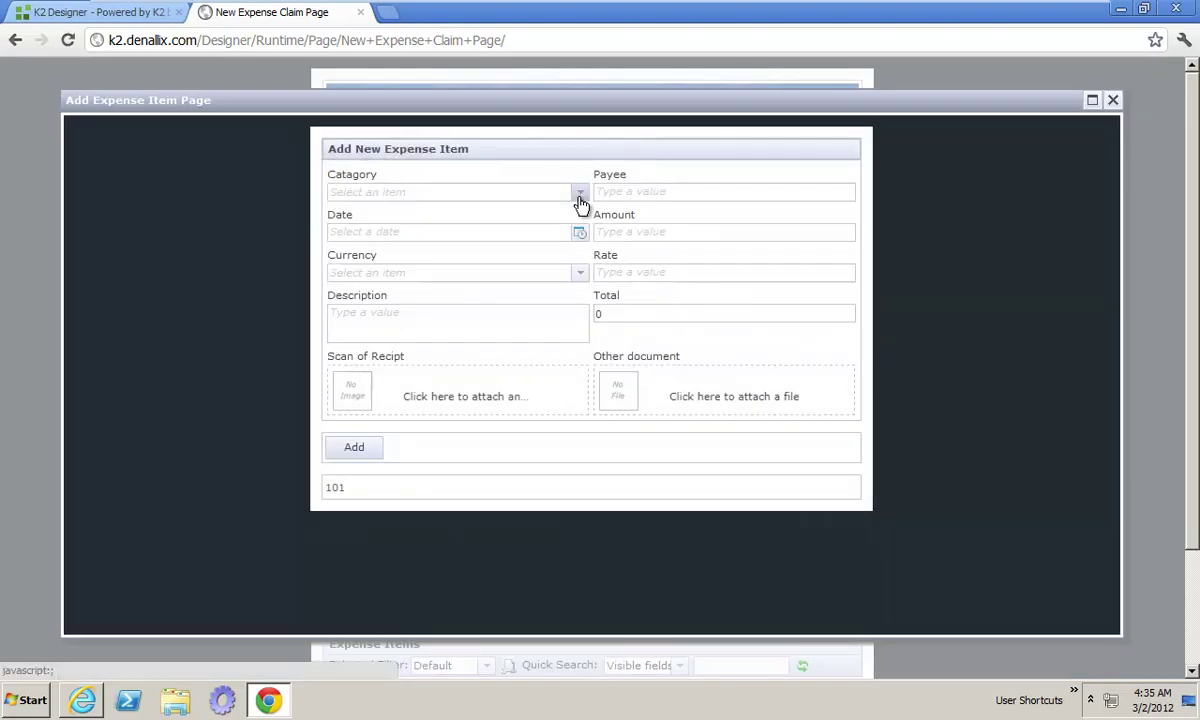
pyautogui.click(580, 196)
pyautogui.click(395, 272)
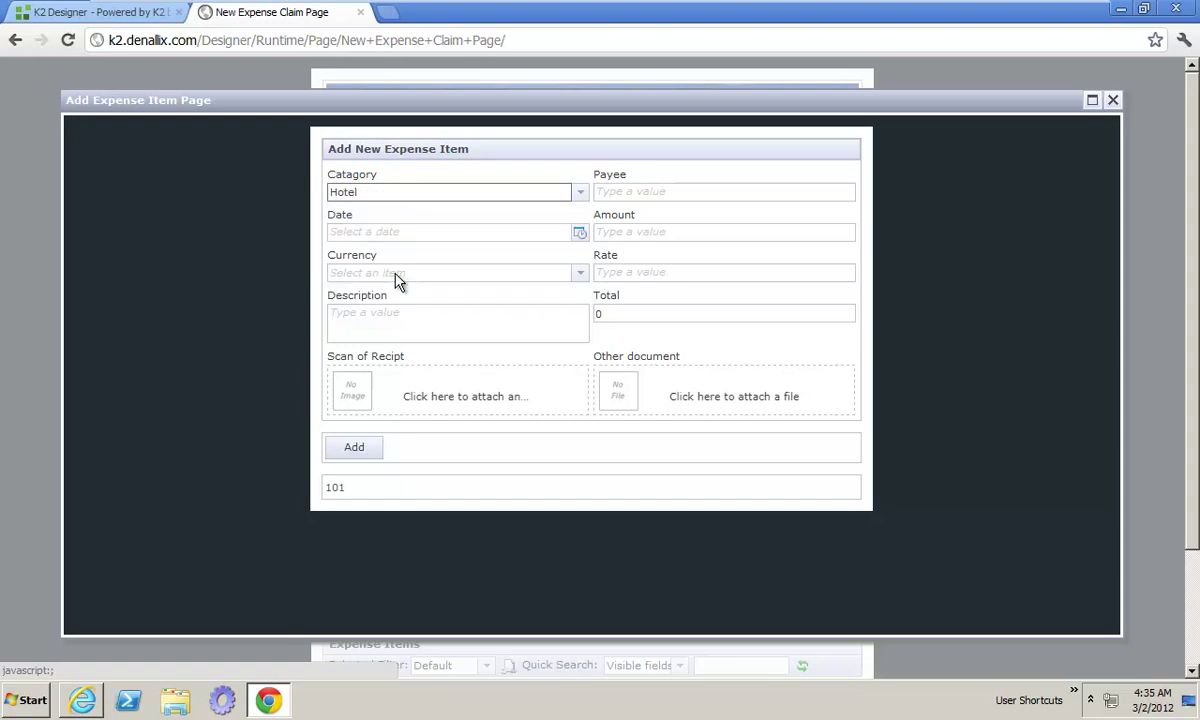
pyautogui.click(660, 192)
pyautogui.write('Silver Cloud')
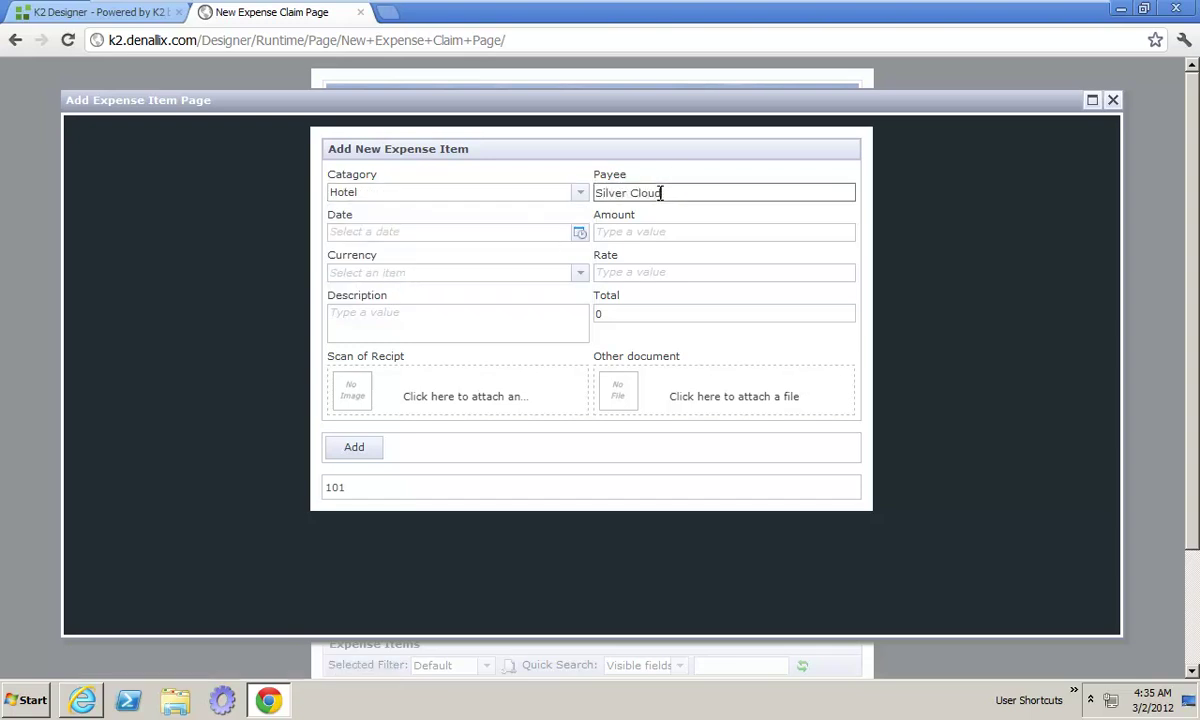
# Step: Set the hotel item's date to 2/26/2012, its amount to 1000 and its currency to USD
pyautogui.click(631, 234)
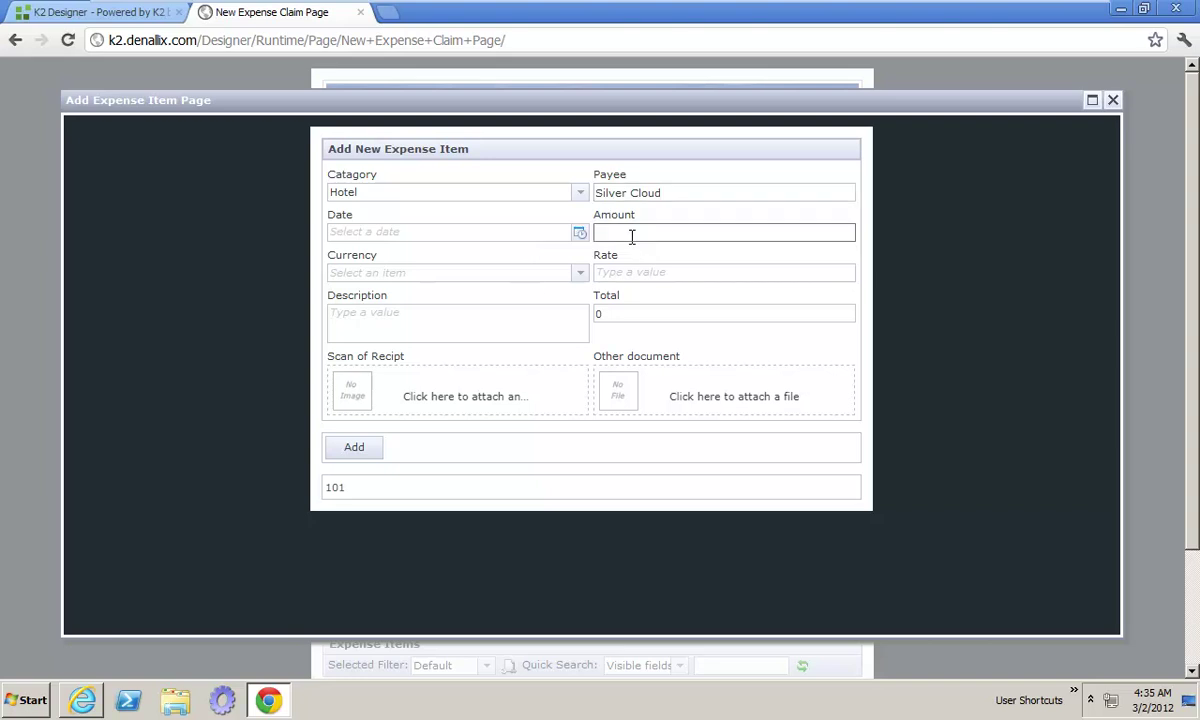
pyautogui.click(579, 232)
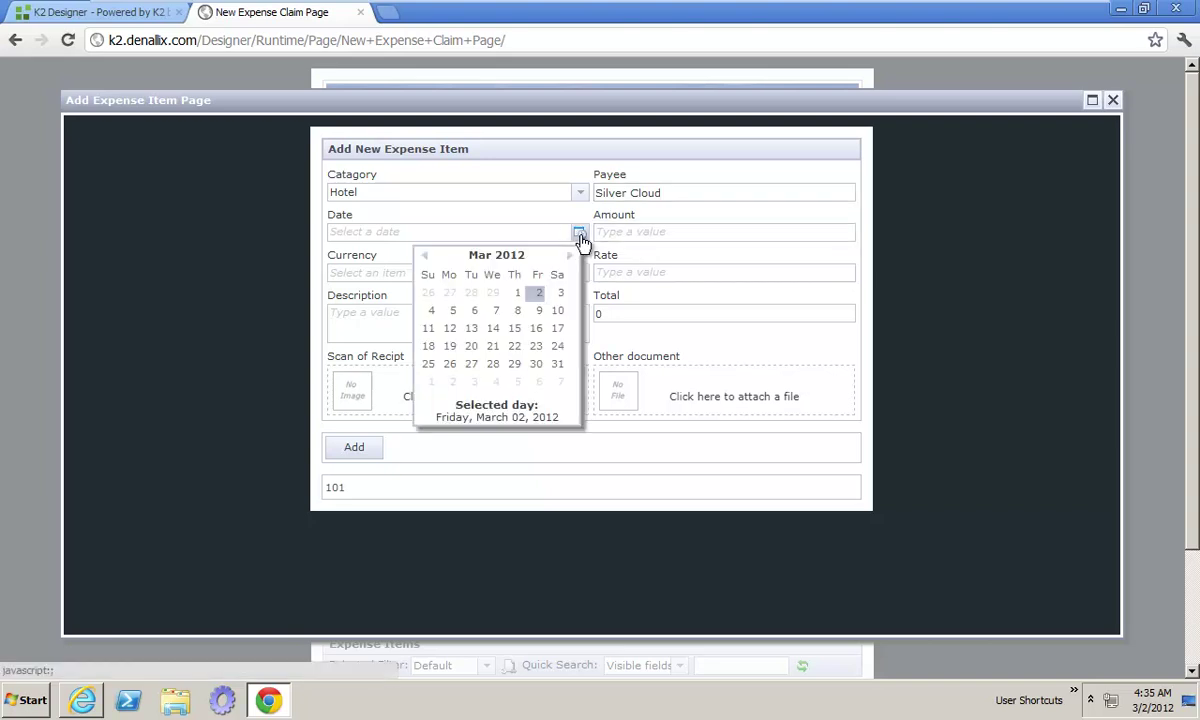
pyautogui.click(429, 294)
pyautogui.click(632, 232)
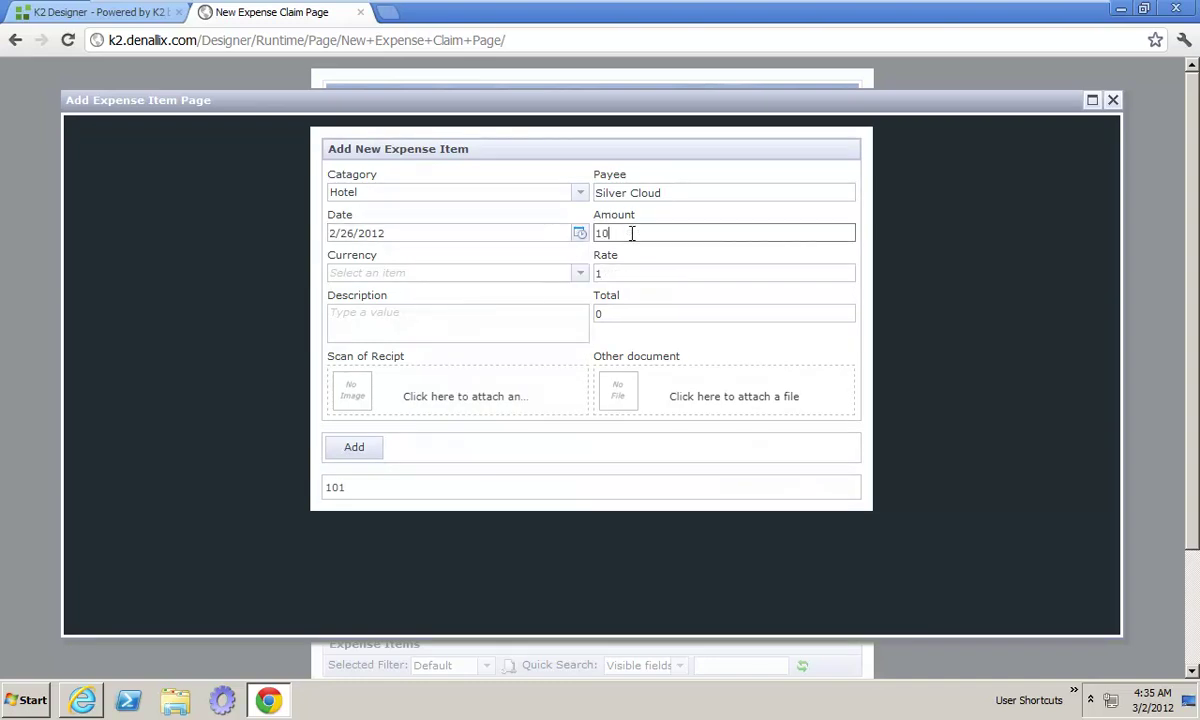
pyautogui.click(512, 273)
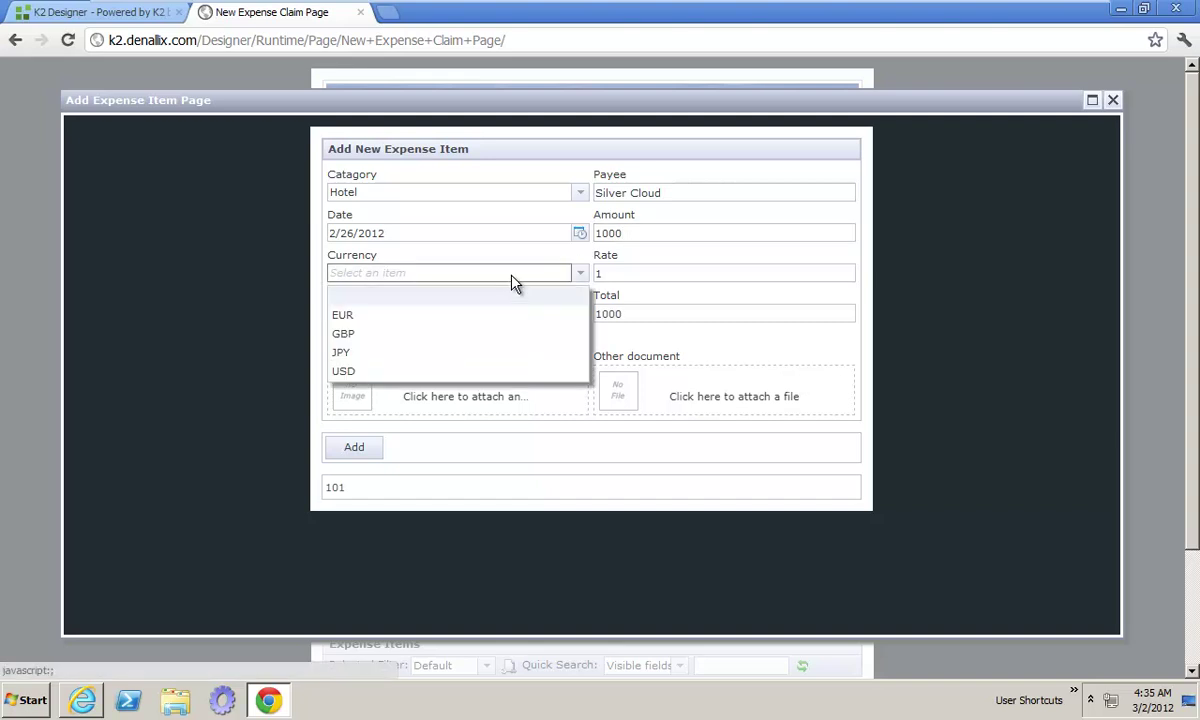
pyautogui.click(346, 371)
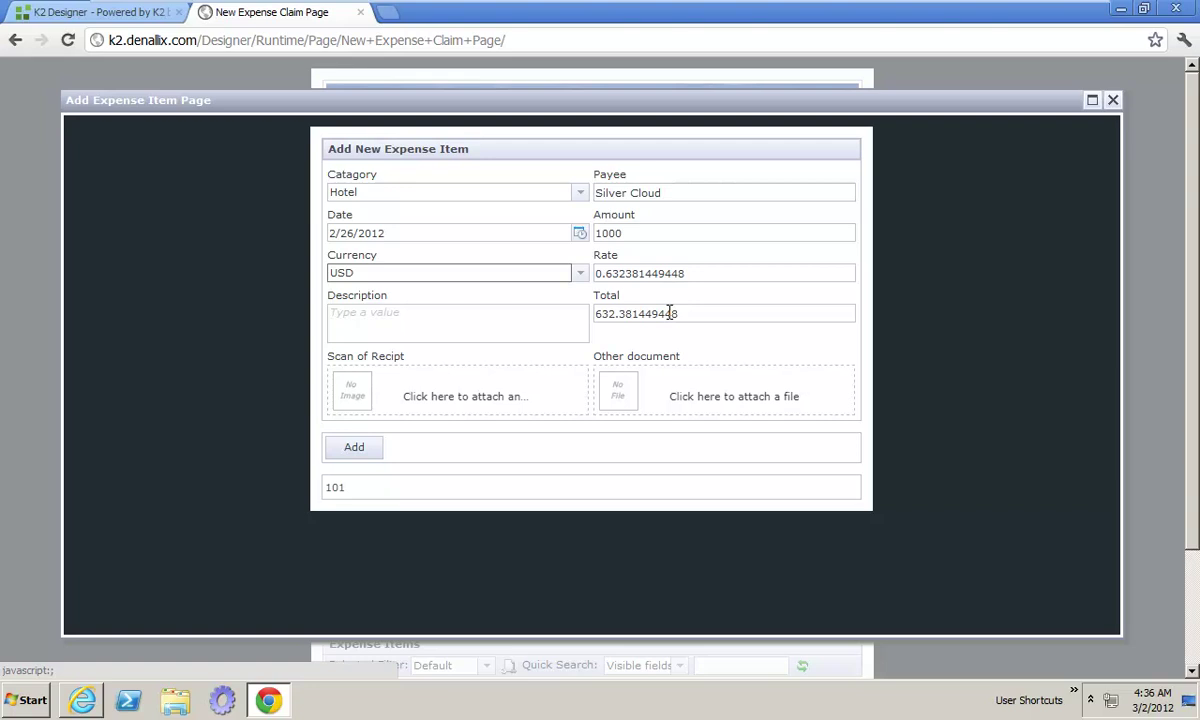
# Step: Try the dates 2/17/2012, 2/16/2012 and 2/15/2012 on the hotel item to compare its exchange rates
pyautogui.click(579, 233)
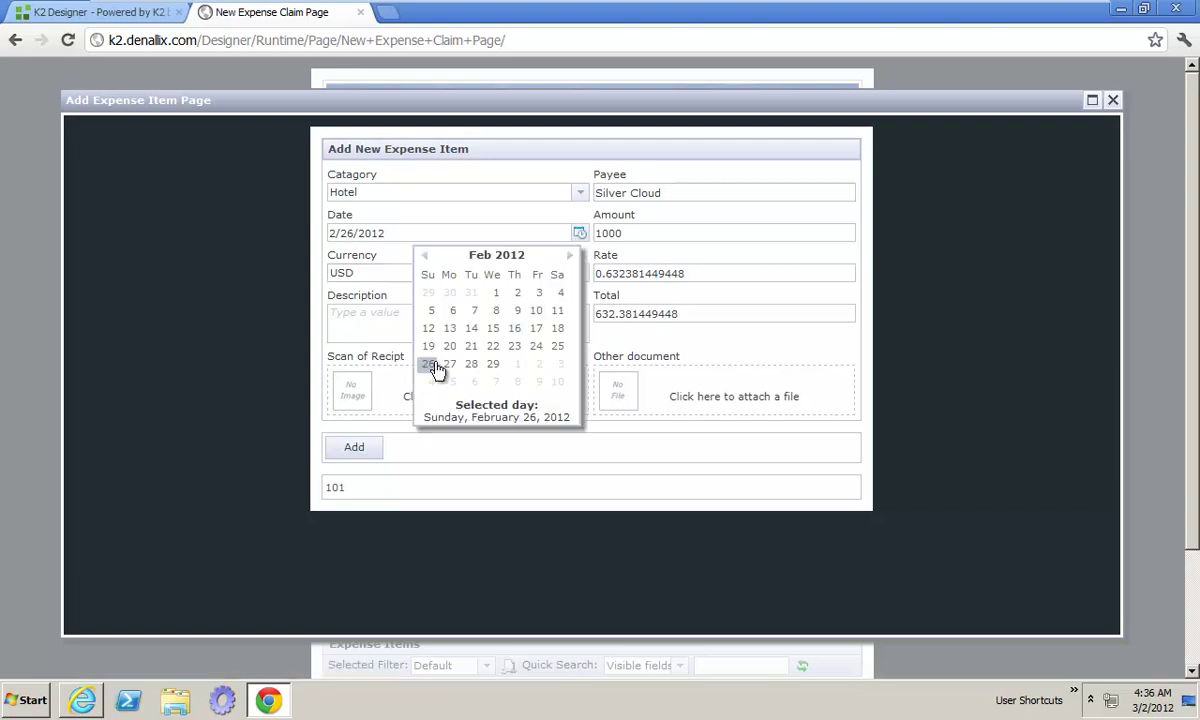
pyautogui.click(536, 330)
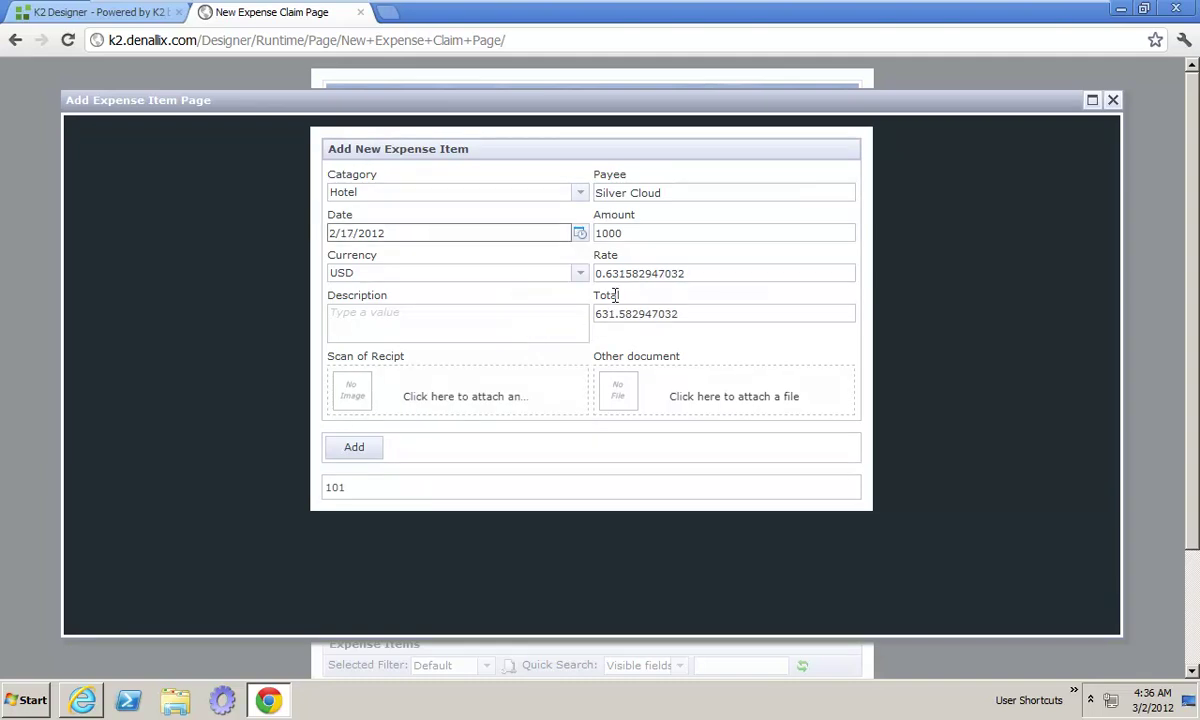
pyautogui.click(579, 233)
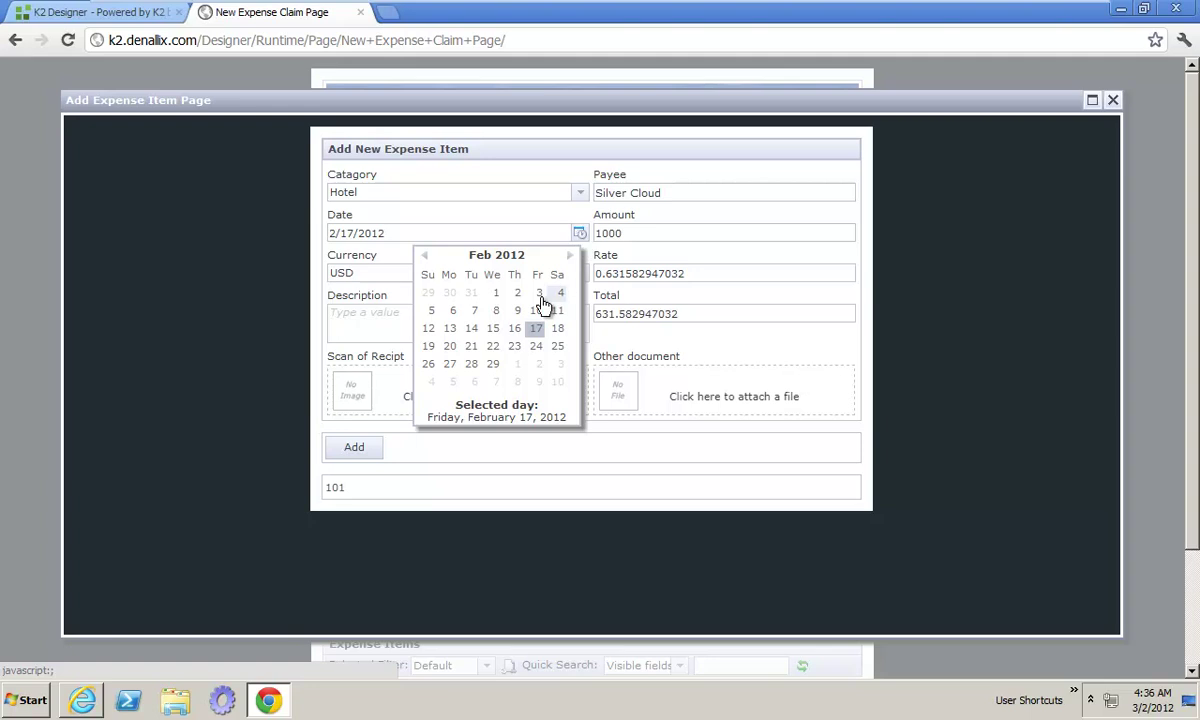
pyautogui.click(515, 330)
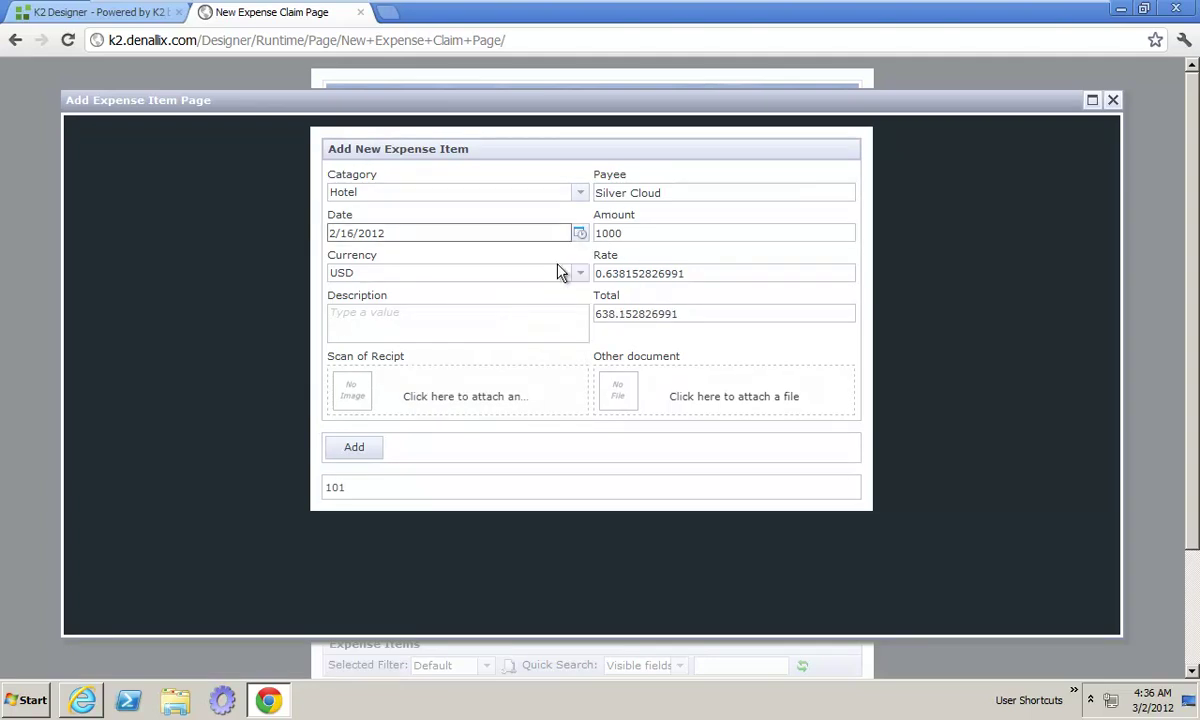
pyautogui.click(579, 233)
pyautogui.click(493, 328)
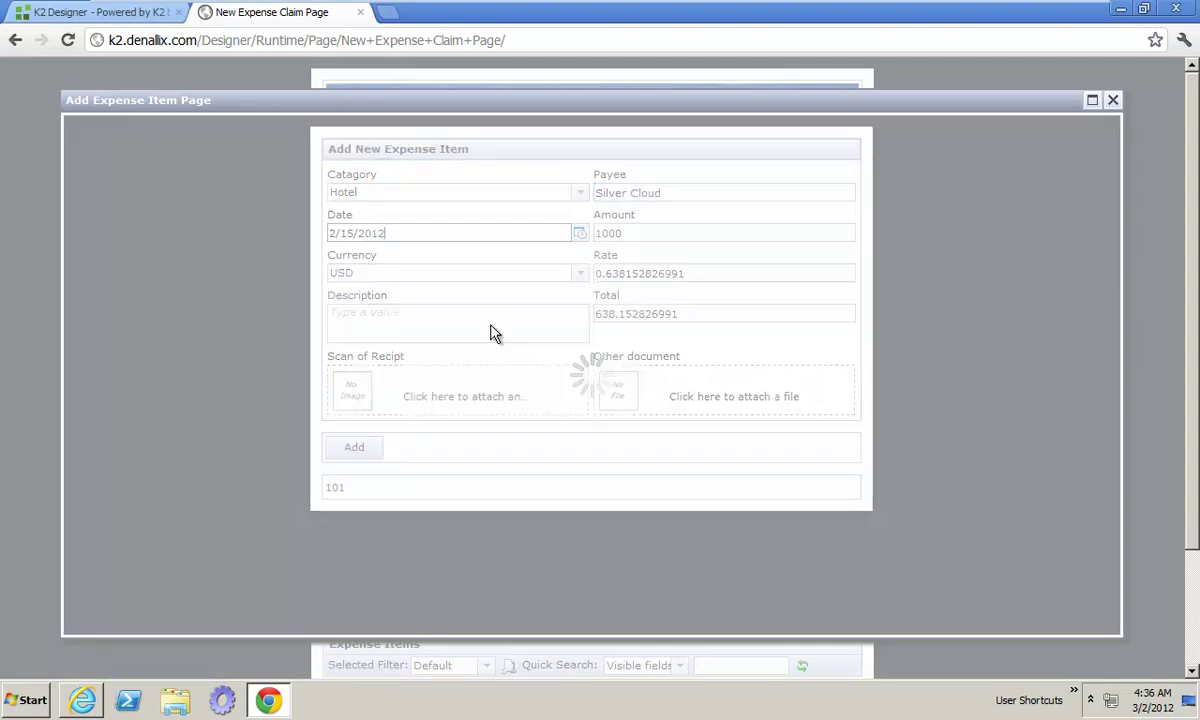
# Step: Set the hotel item's date to 2/9/2012 and add the item to the claim
pyautogui.click(579, 233)
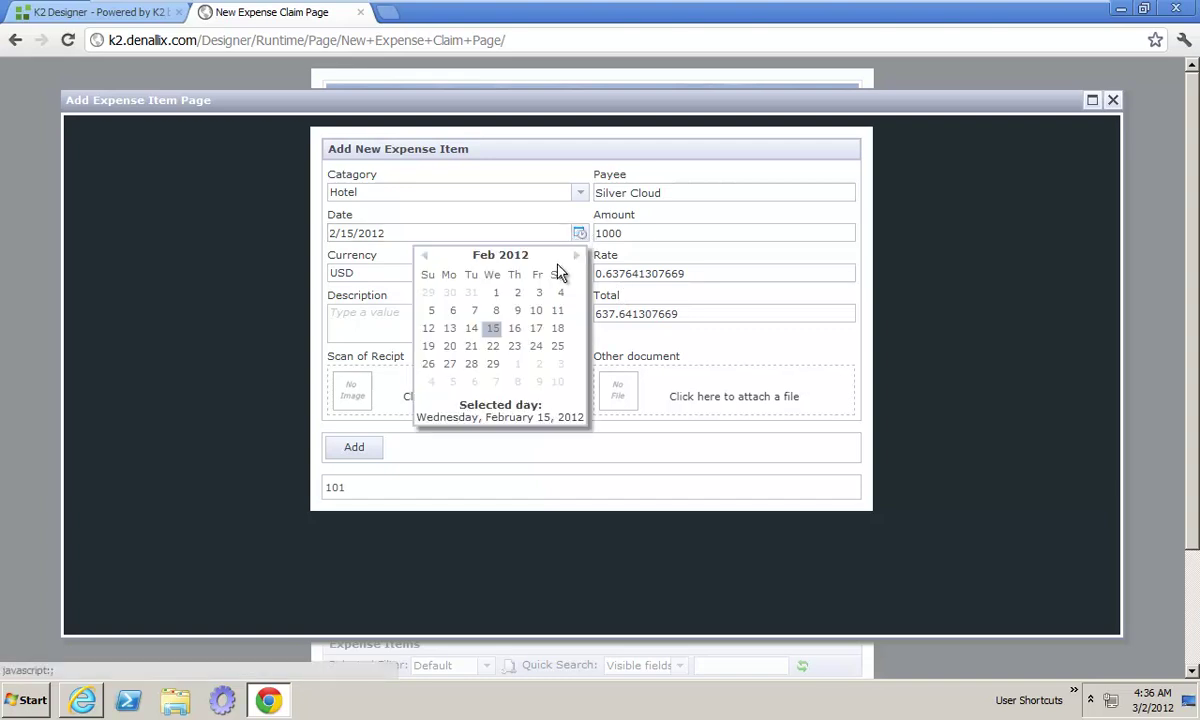
pyautogui.click(518, 314)
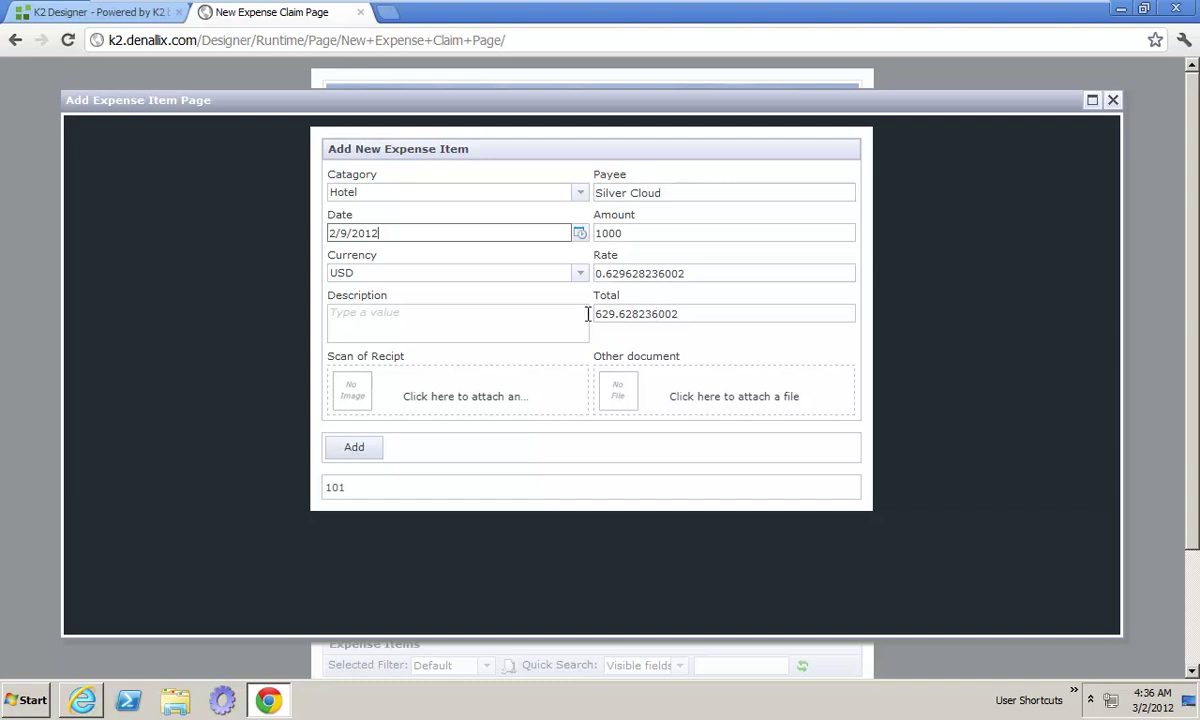
pyautogui.click(795, 277)
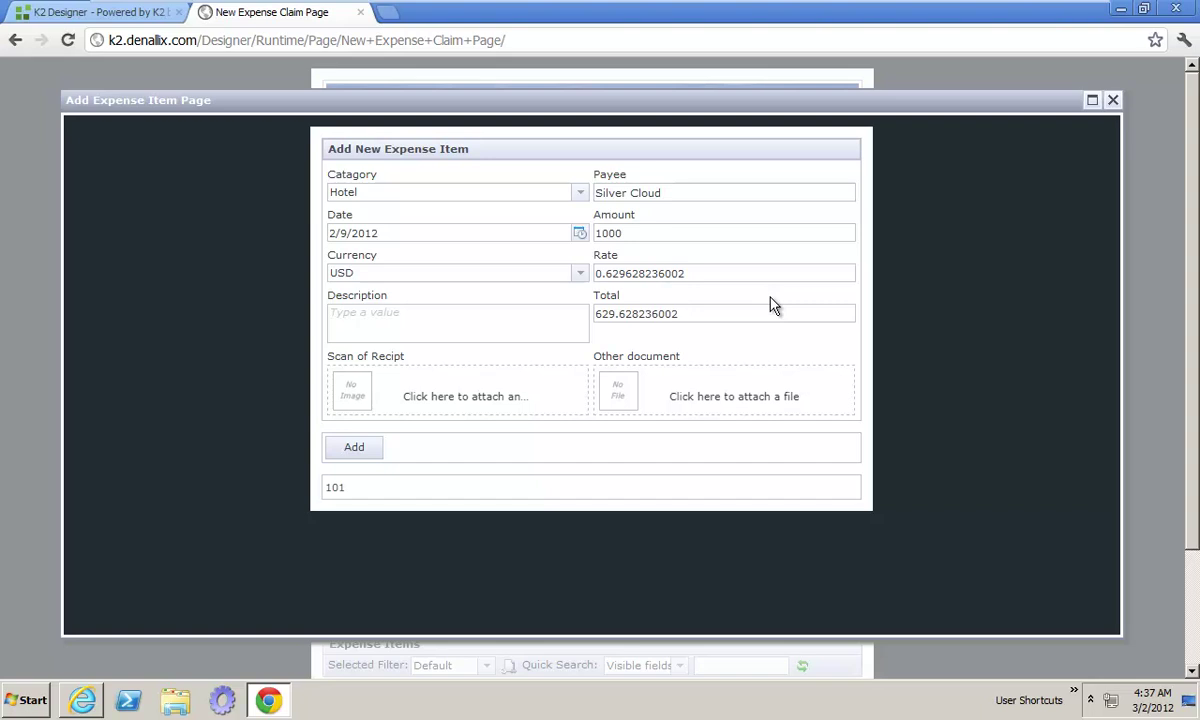
pyautogui.click(354, 447)
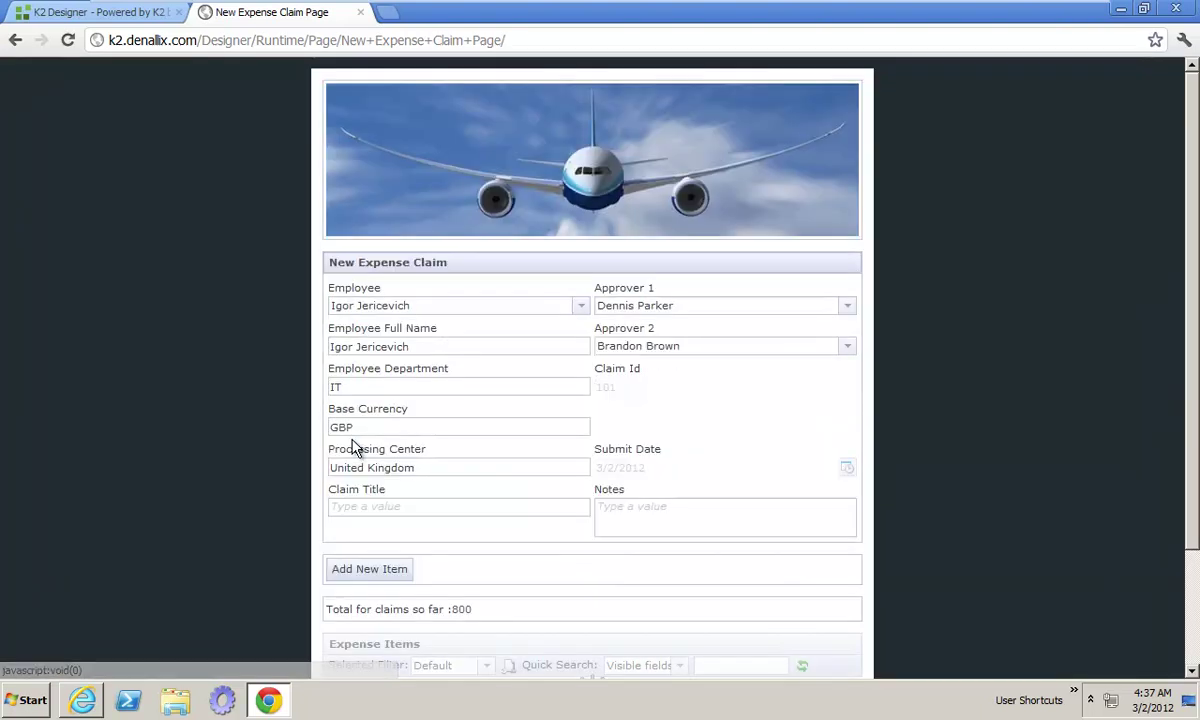
# Step: Start a third expense item with category Business Meals and payee Silver Steak House
pyautogui.scroll(-1, 517, 360)
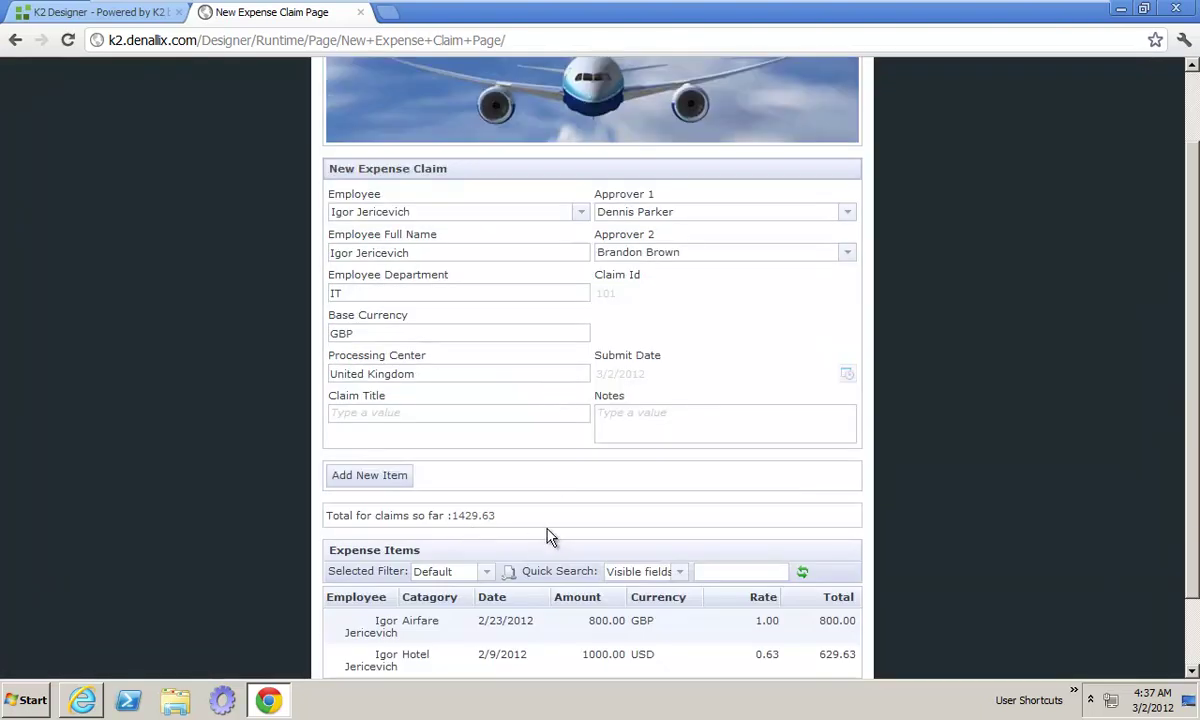
pyautogui.scroll(-1, 550, 532)
pyautogui.scroll(2, 655, 420)
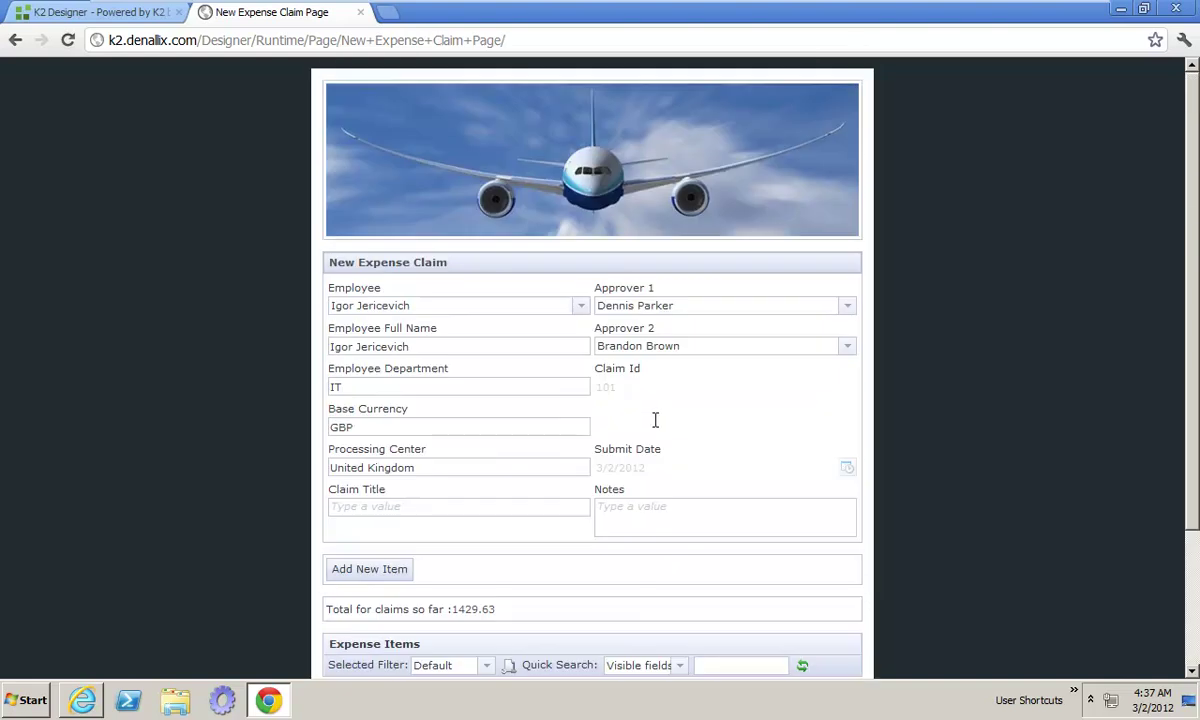
pyautogui.click(392, 570)
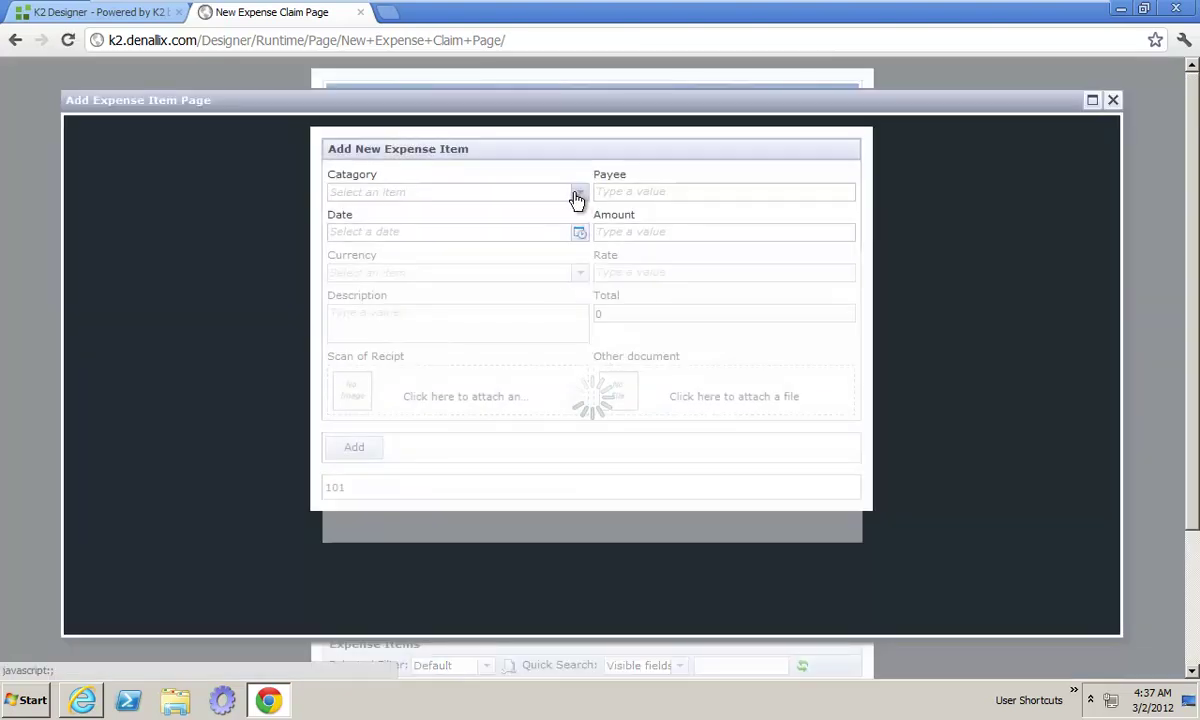
pyautogui.click(577, 196)
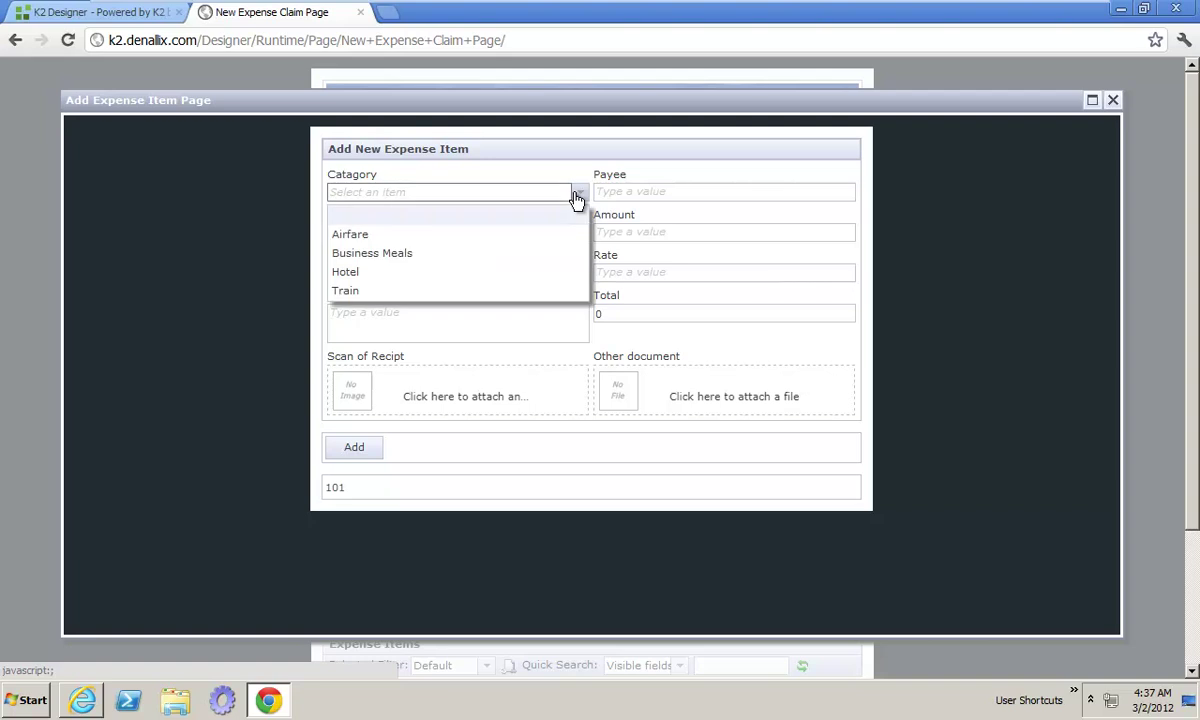
pyautogui.click(415, 255)
pyautogui.click(650, 193)
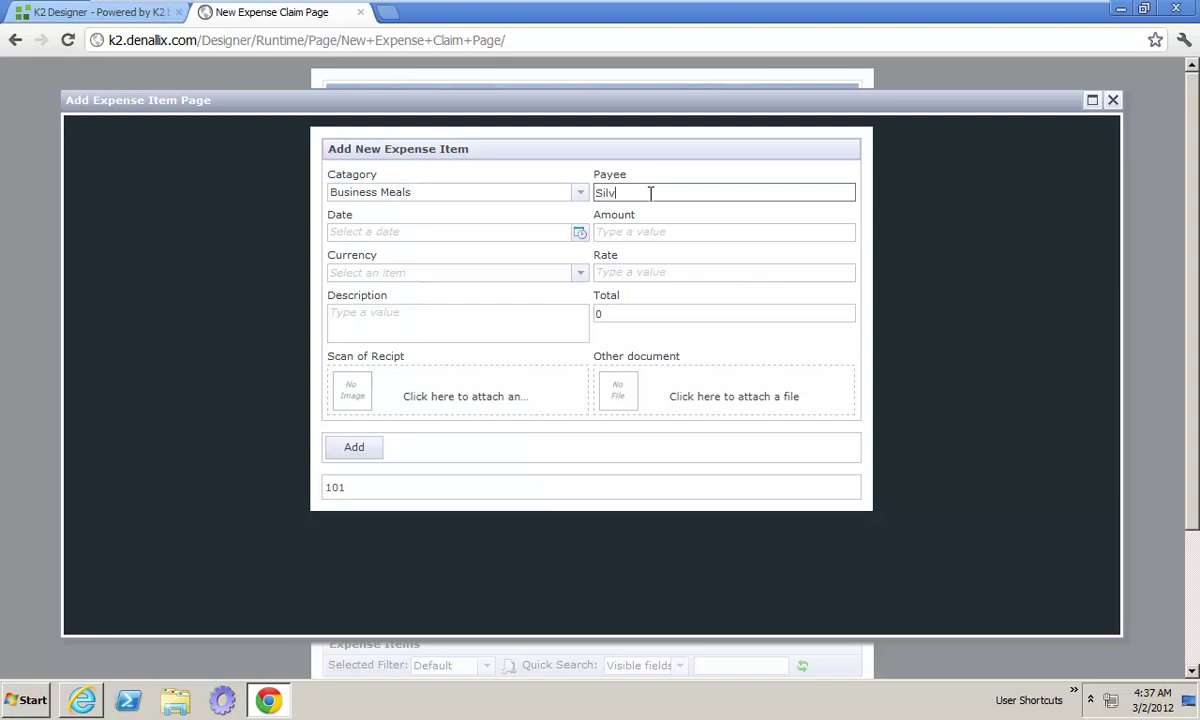
pyautogui.write('Silver Steak House')
# Step: Give the meal item amount 100, date 2/29/2012 and currency USD, and add it to the claim
pyautogui.click(628, 233)
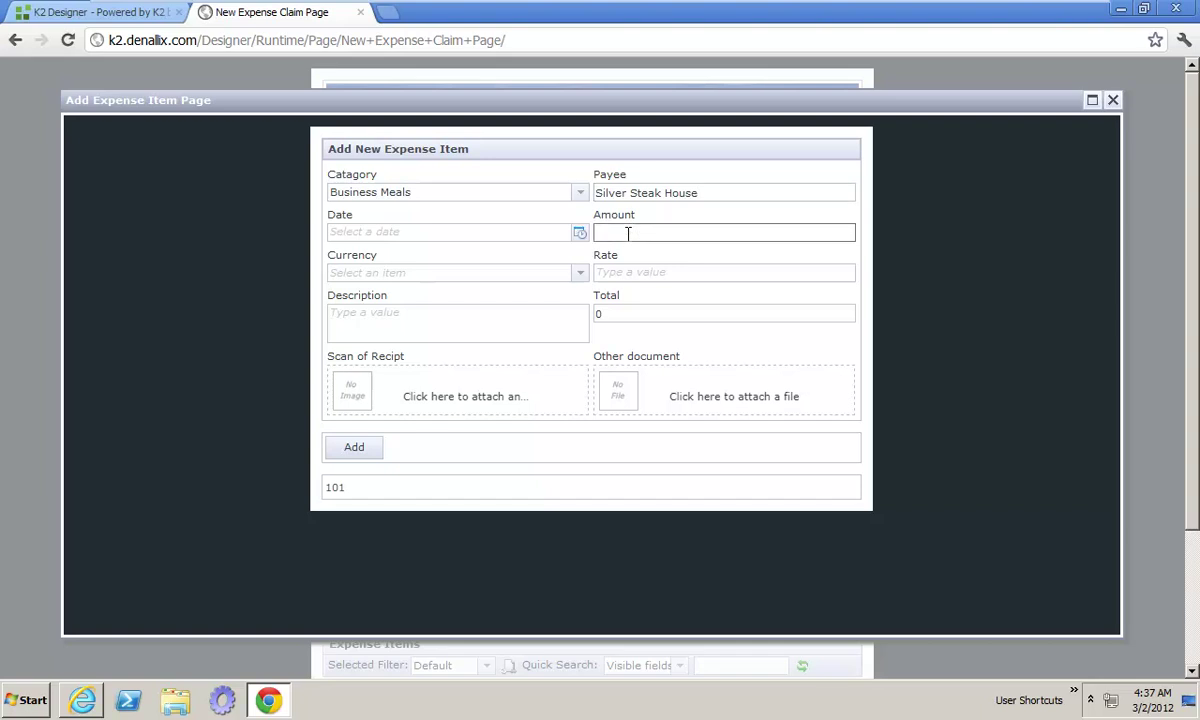
pyautogui.write('100')
pyautogui.click(579, 232)
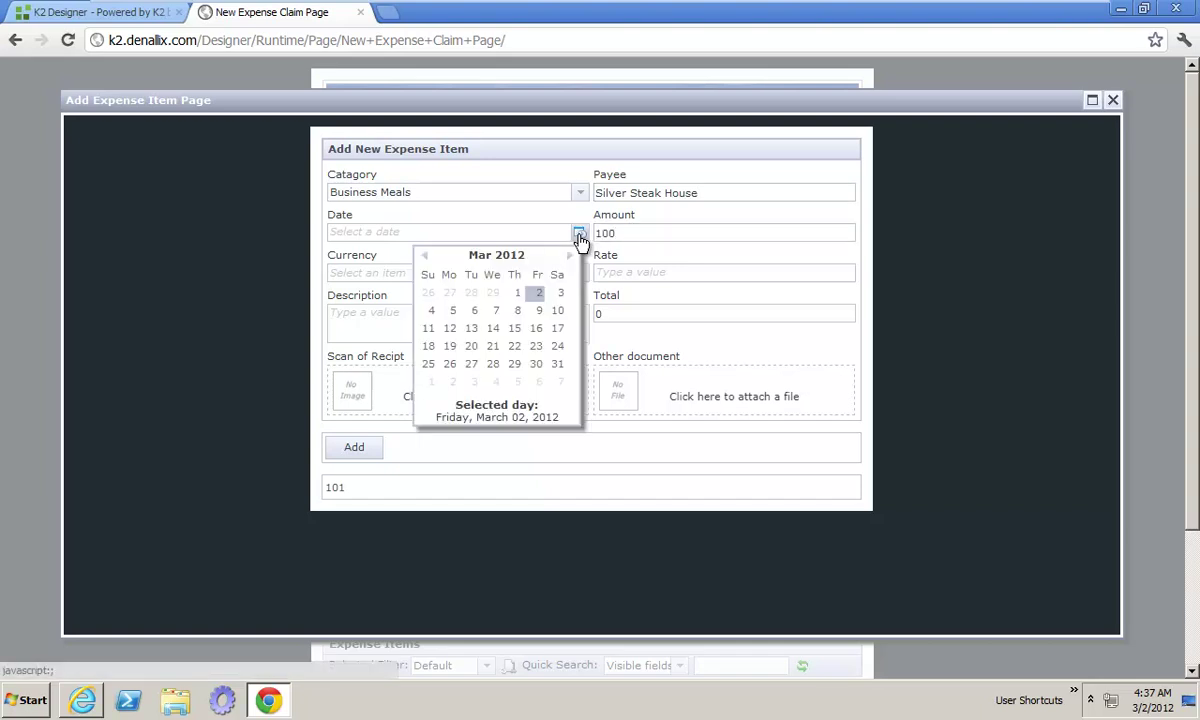
pyautogui.click(492, 294)
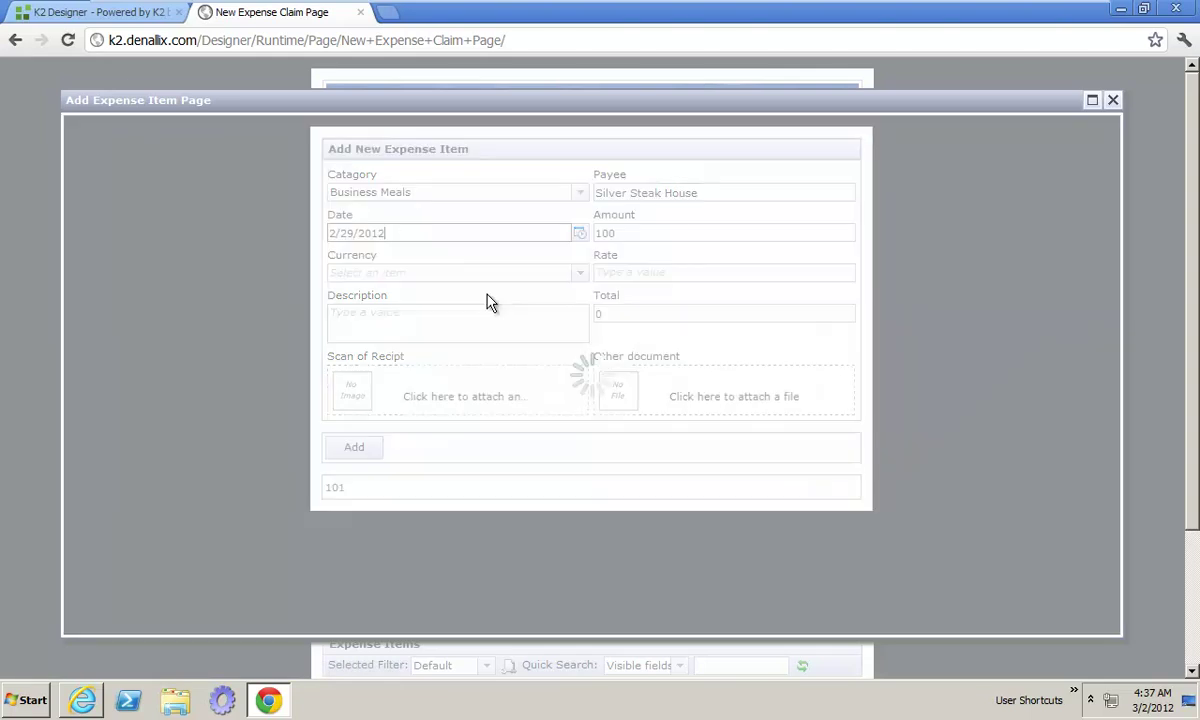
pyautogui.click(581, 275)
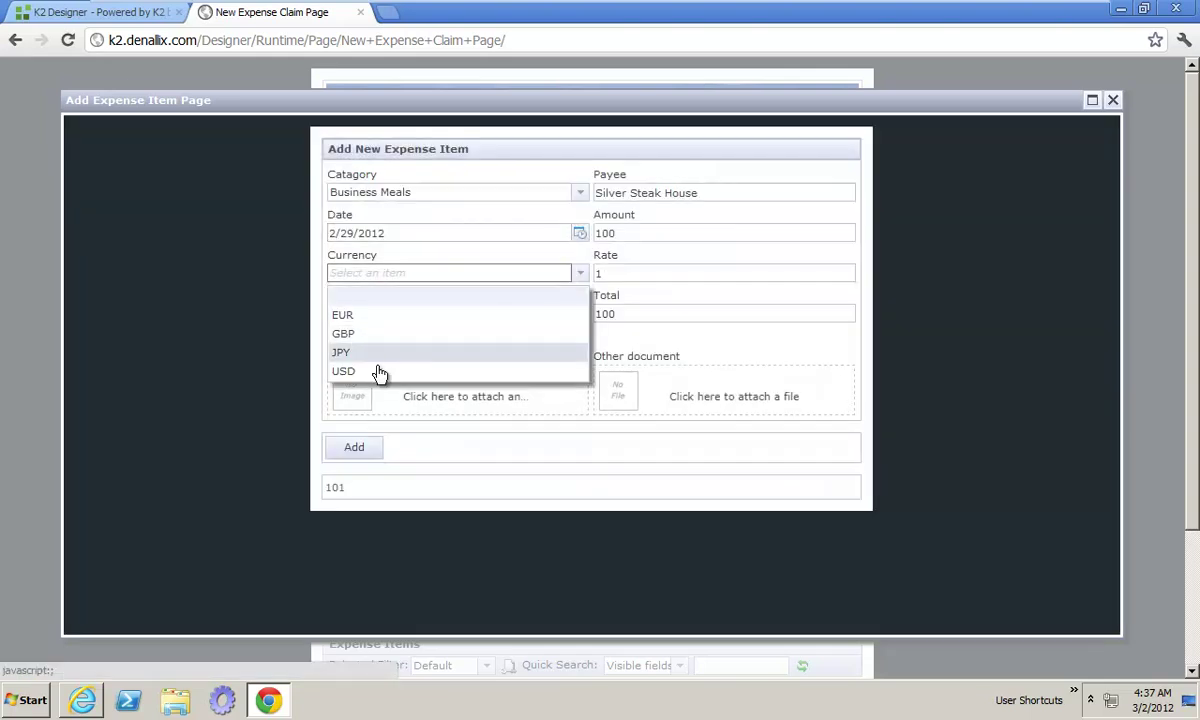
pyautogui.click(380, 372)
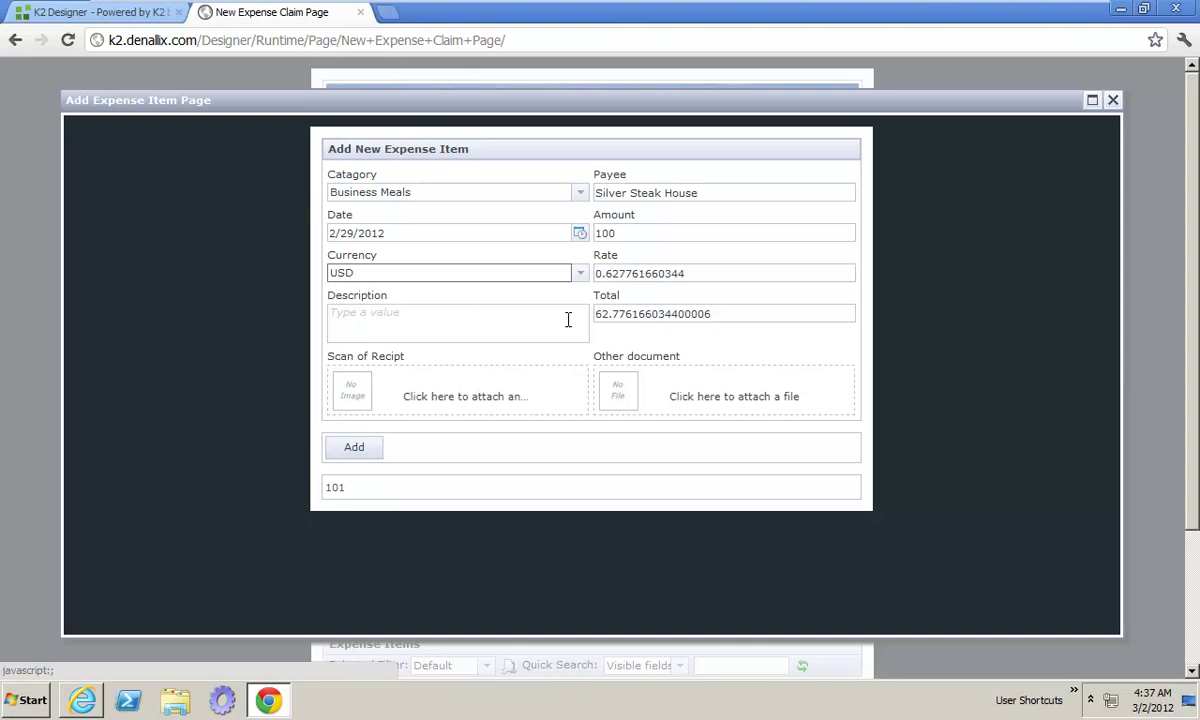
pyautogui.click(356, 450)
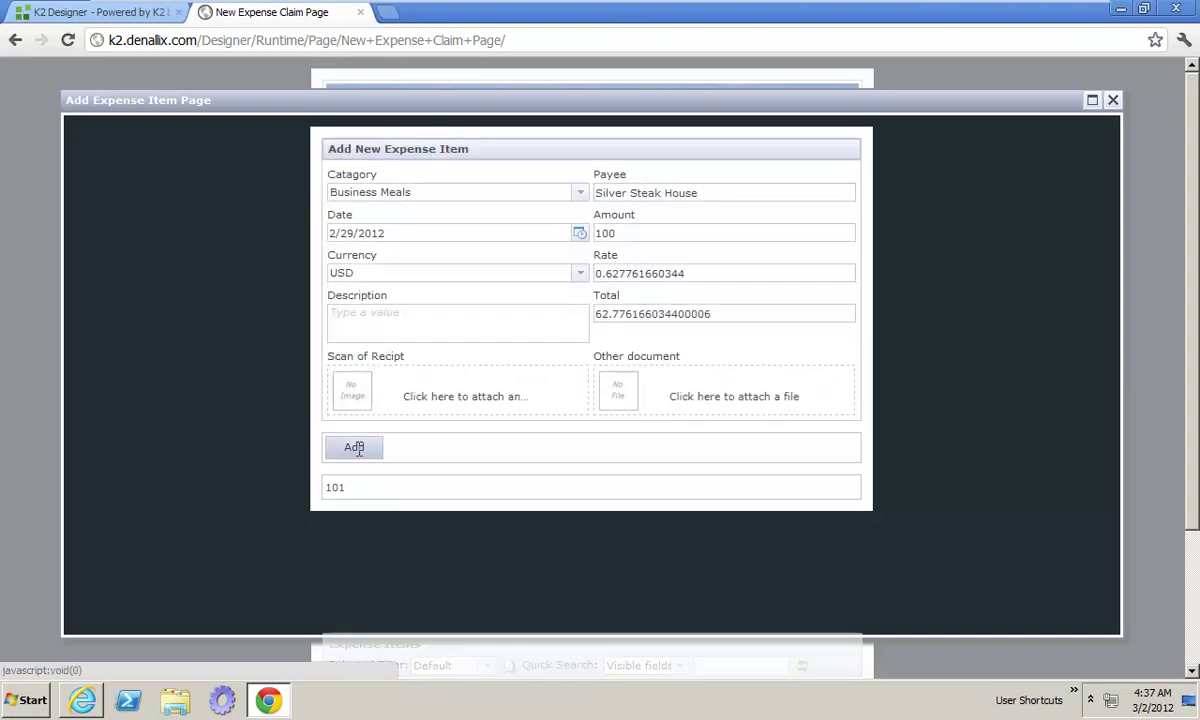
# Step: Title the claim "Seattle business trip" and submit it for approval
pyautogui.click(419, 507)
pyautogui.write('Seattle')
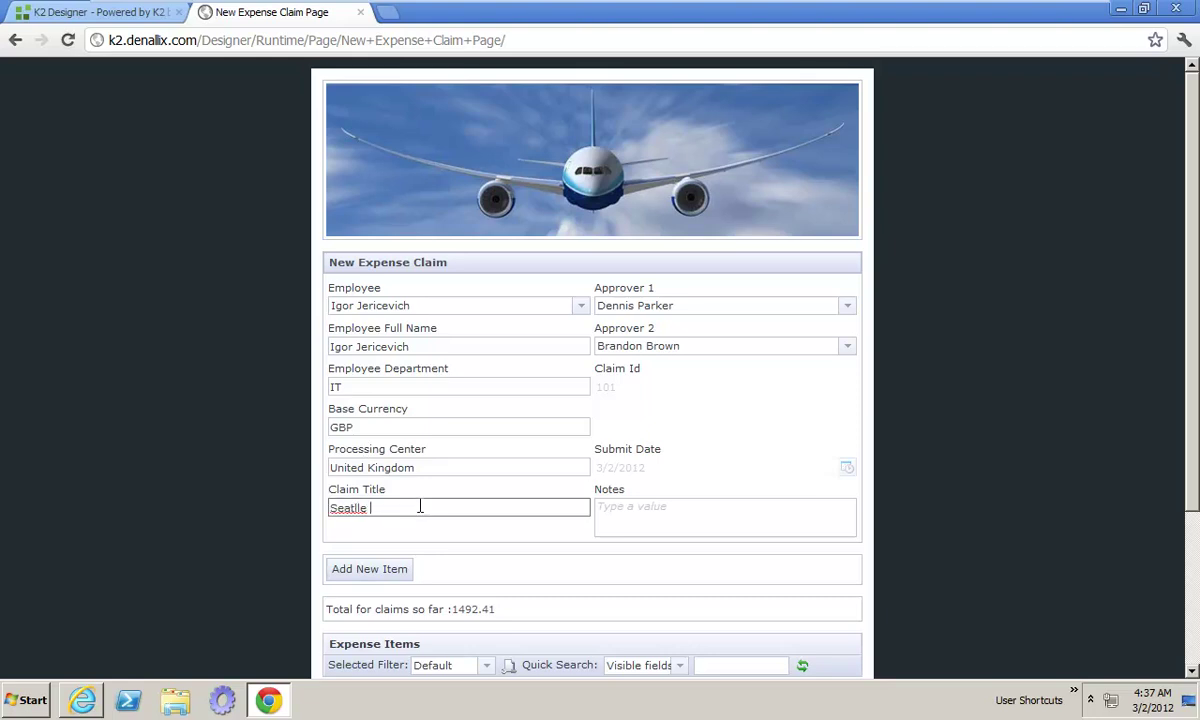
pyautogui.write('at')
pyautogui.write('e business trip')
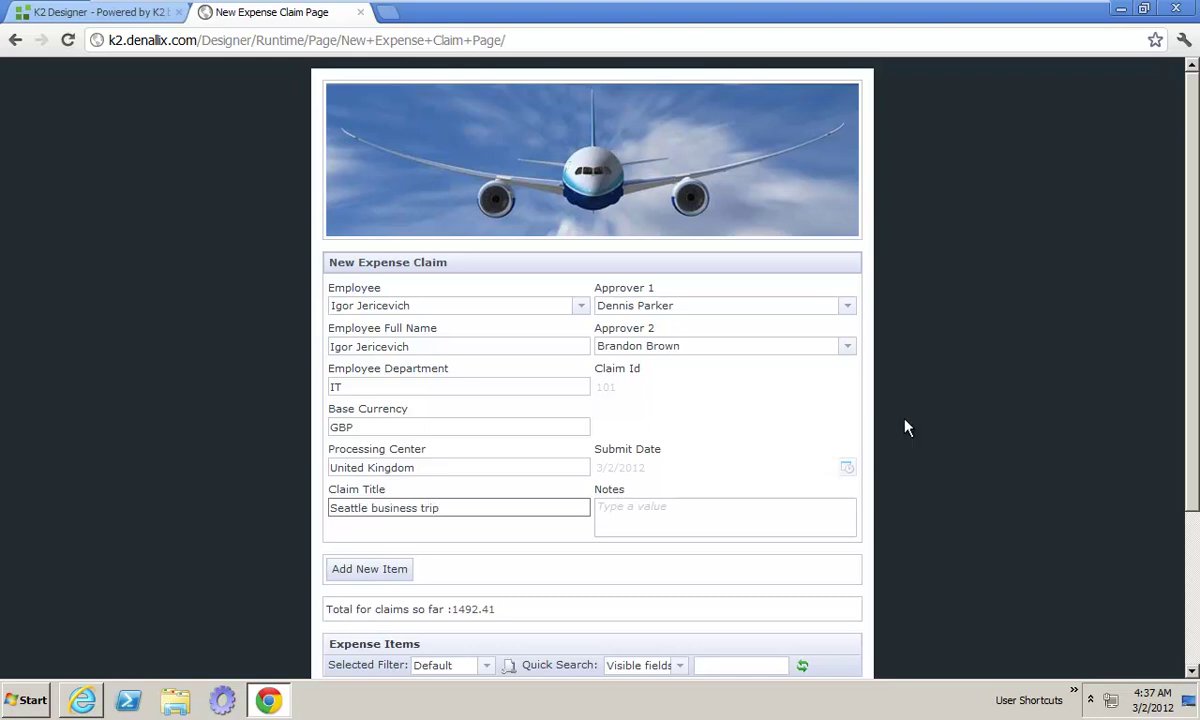
pyautogui.scroll(-2, 937, 420)
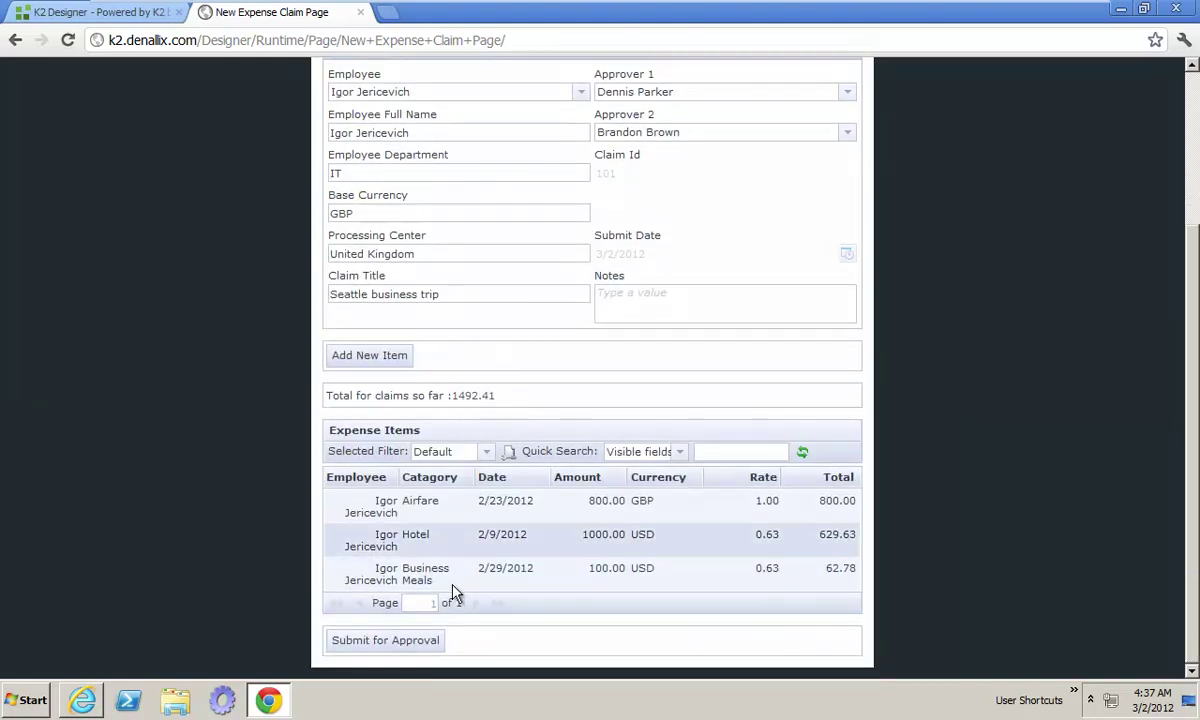
pyautogui.click(391, 648)
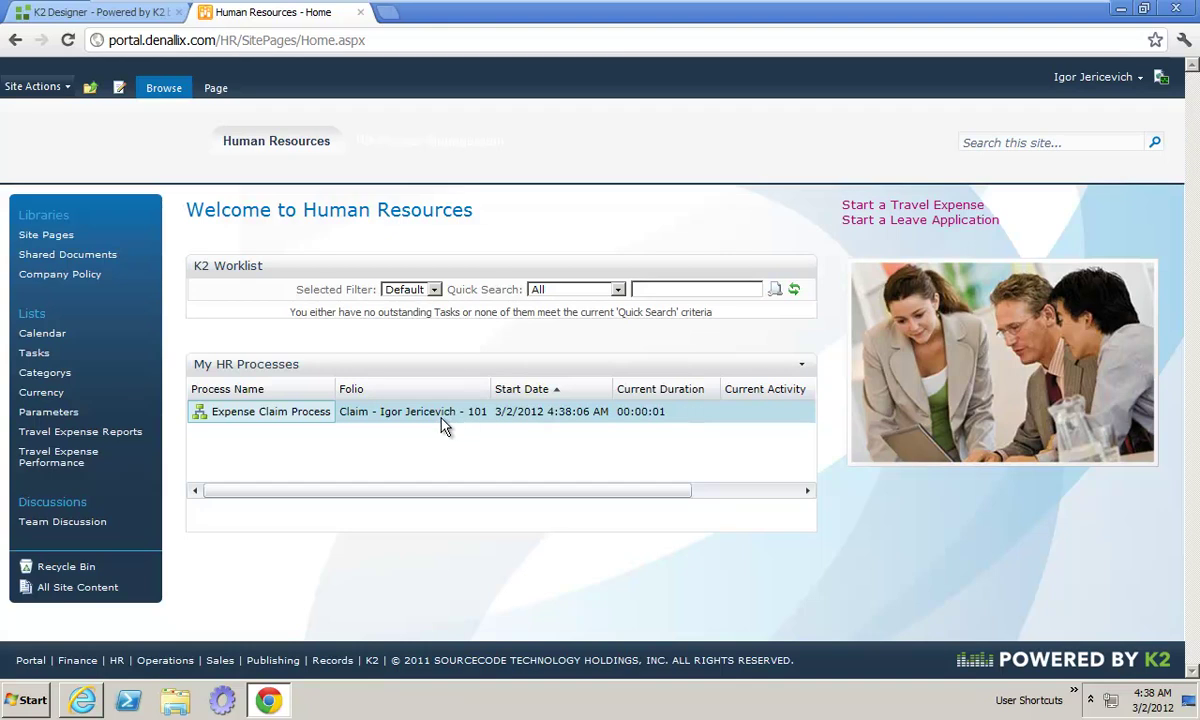
# Step: Switch to Internet Explorer and open the View Flow of the submitted expense claim from the Human Resources home page
pyautogui.moveTo(515, 491); pyautogui.dragTo(455, 490)
pyautogui.click(398, 41)
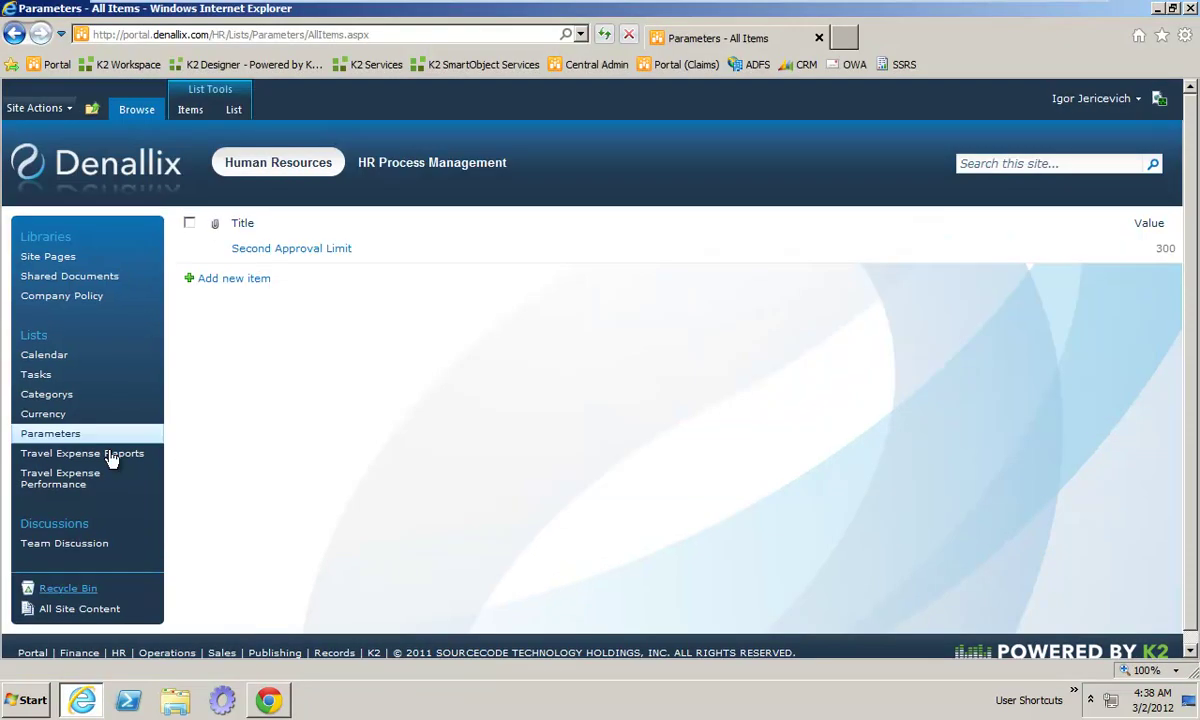
pyautogui.click(298, 170)
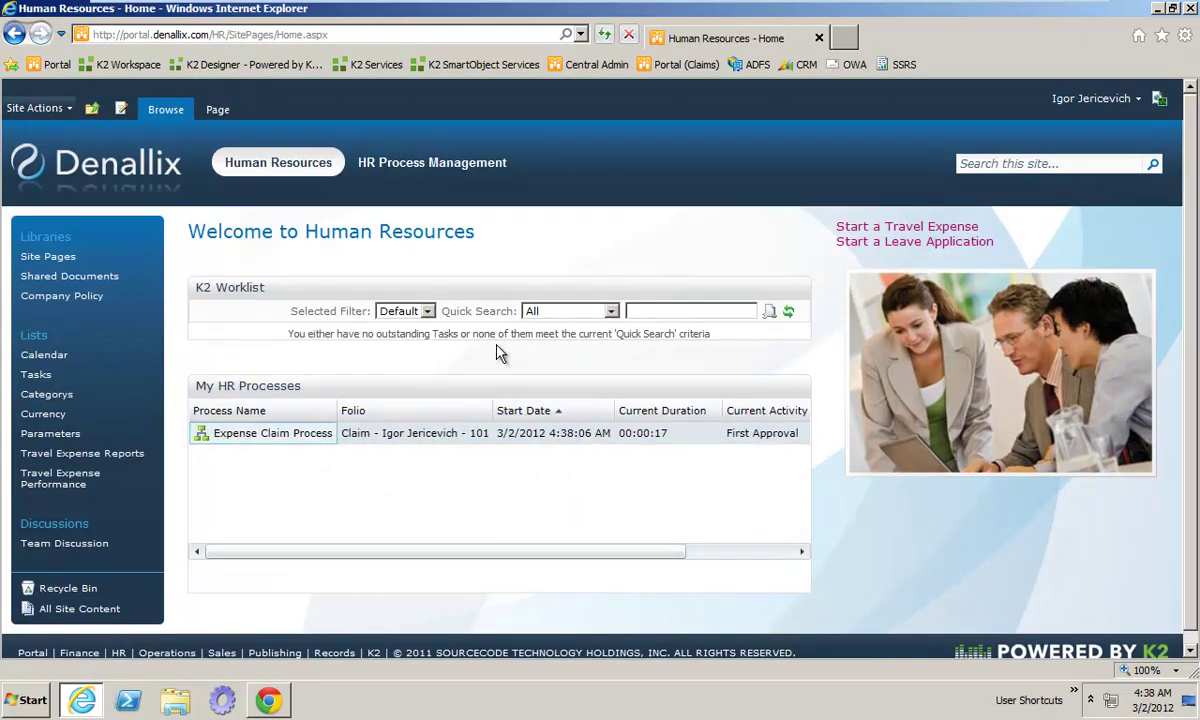
pyautogui.moveTo(584, 551); pyautogui.dragTo(624, 551)
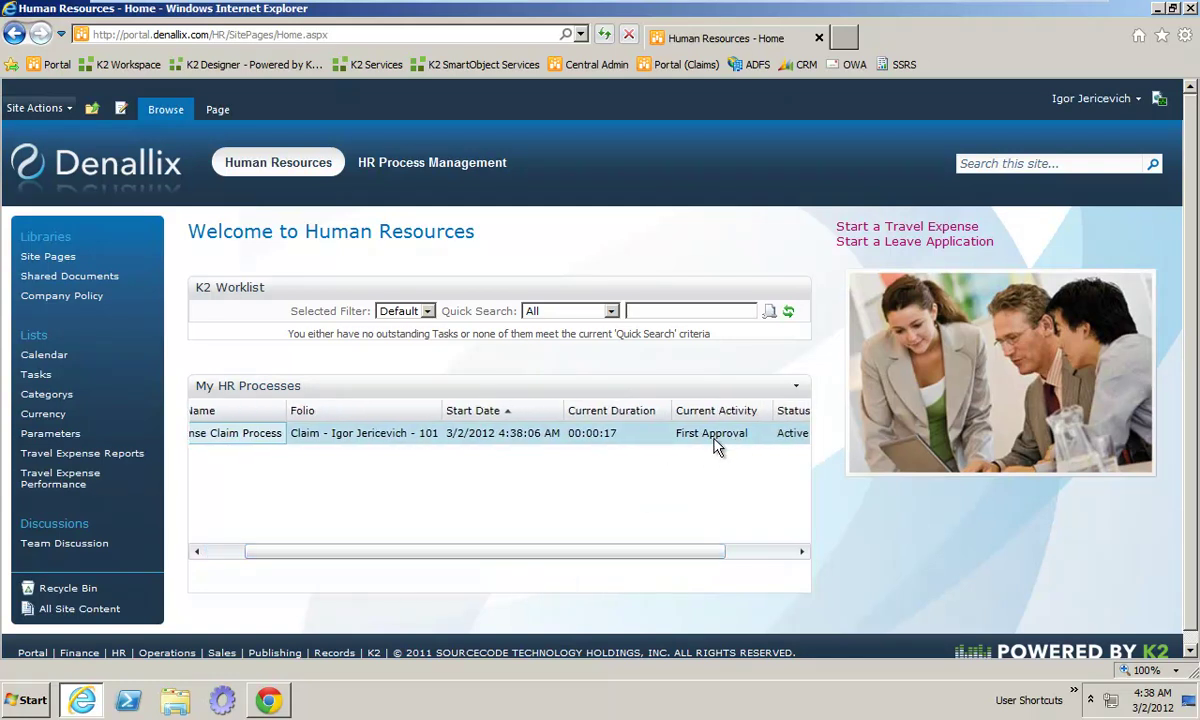
pyautogui.moveTo(549, 553); pyautogui.dragTo(643, 553)
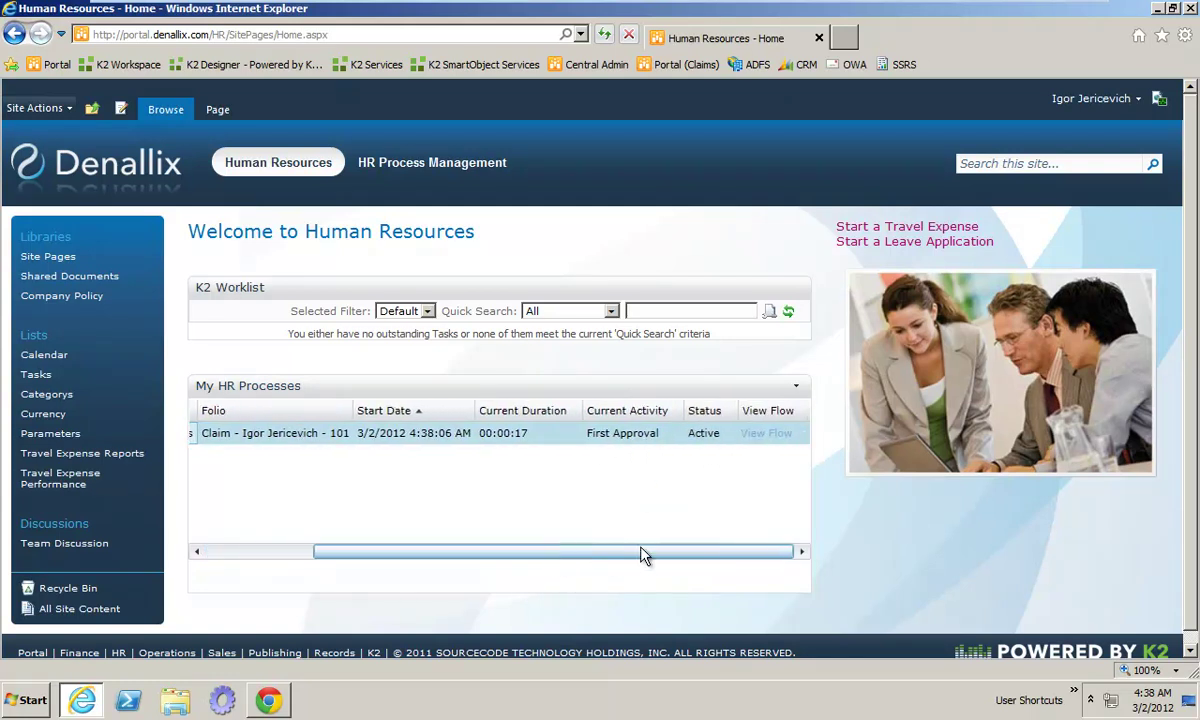
pyautogui.click(767, 436)
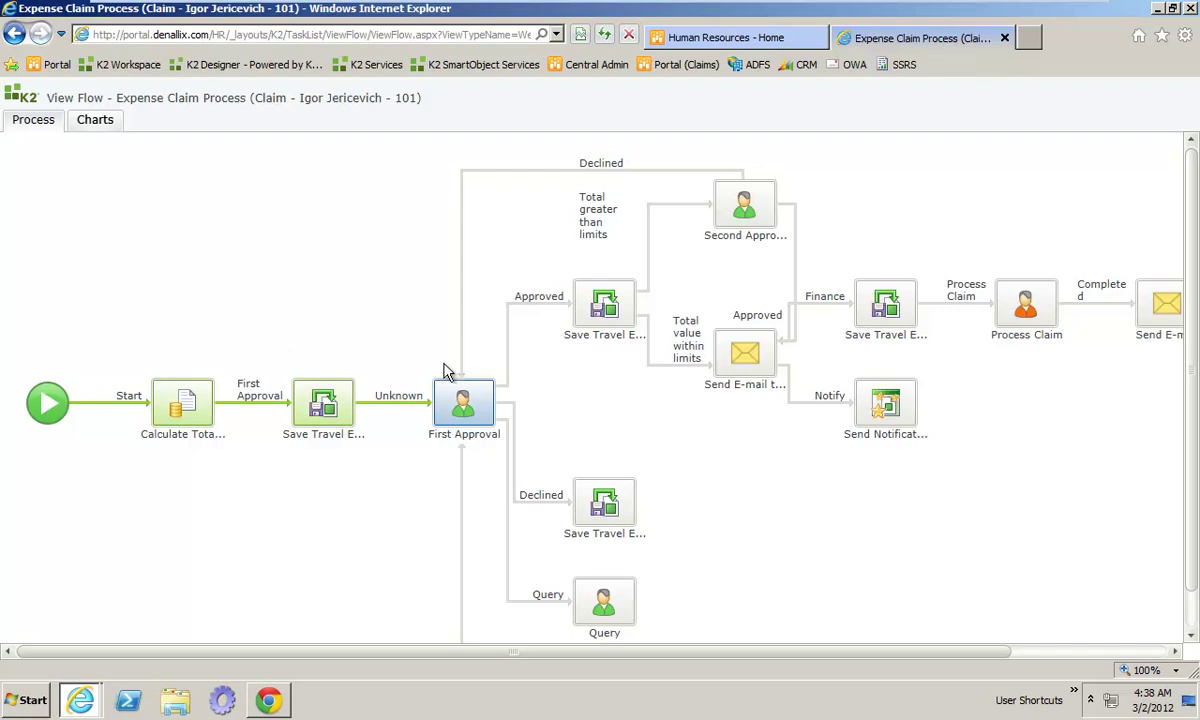
# Step: Check the participants of the First Approval activity and examine the approval, decline and query routes of the expense claim flow
pyautogui.click(470, 405)
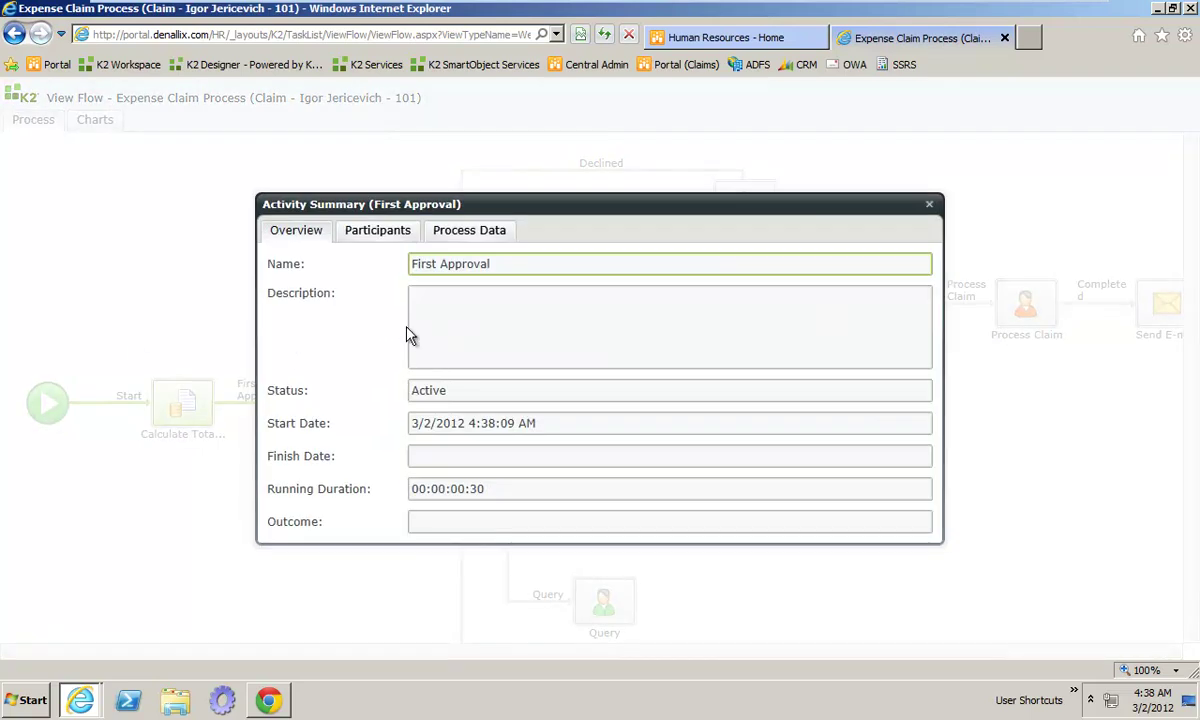
pyautogui.click(375, 230)
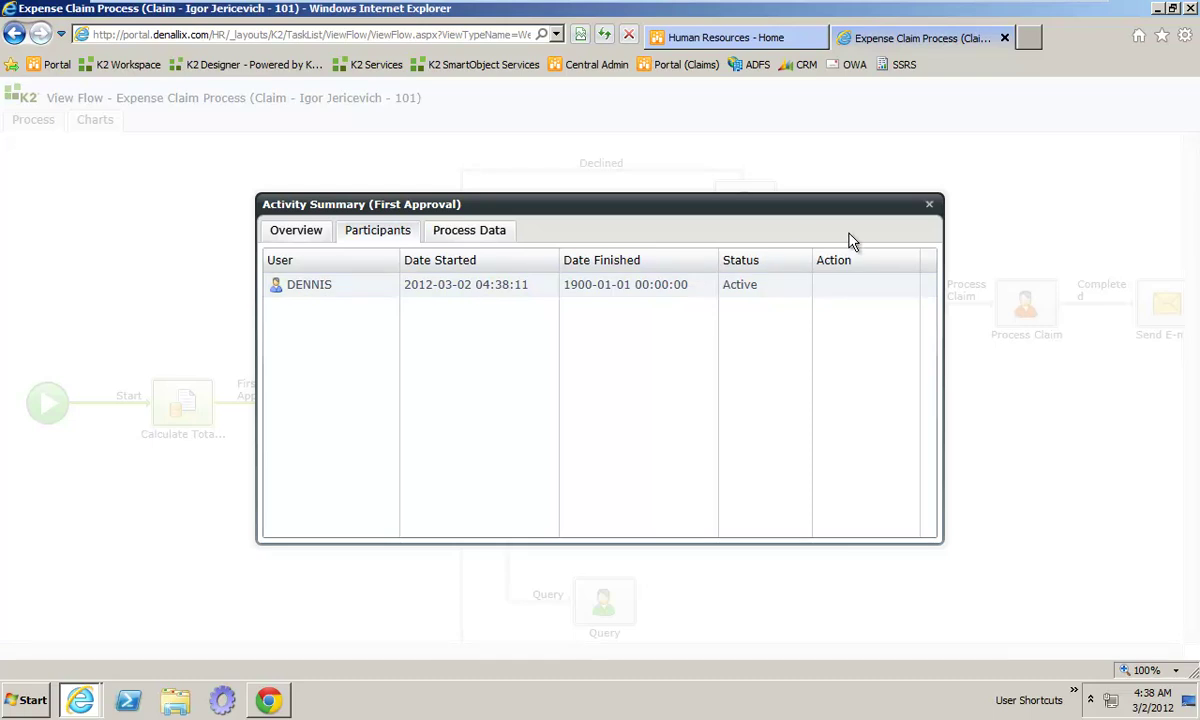
pyautogui.click(929, 205)
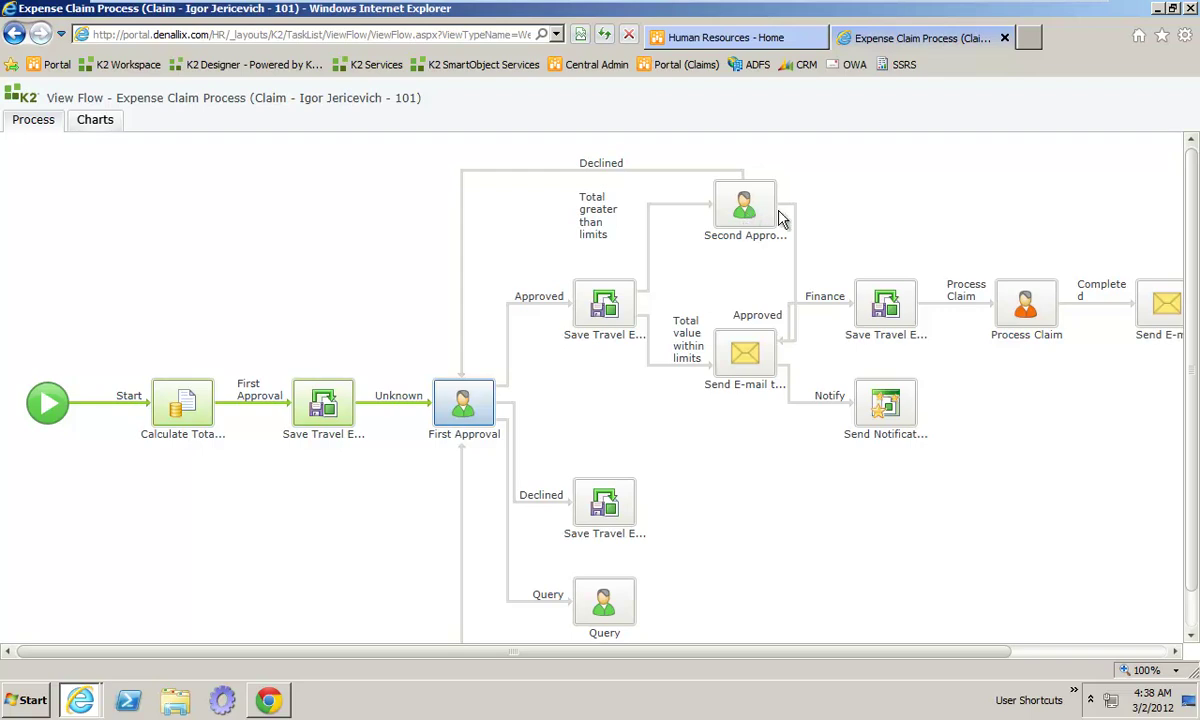
pyautogui.scroll(-1, 715, 466)
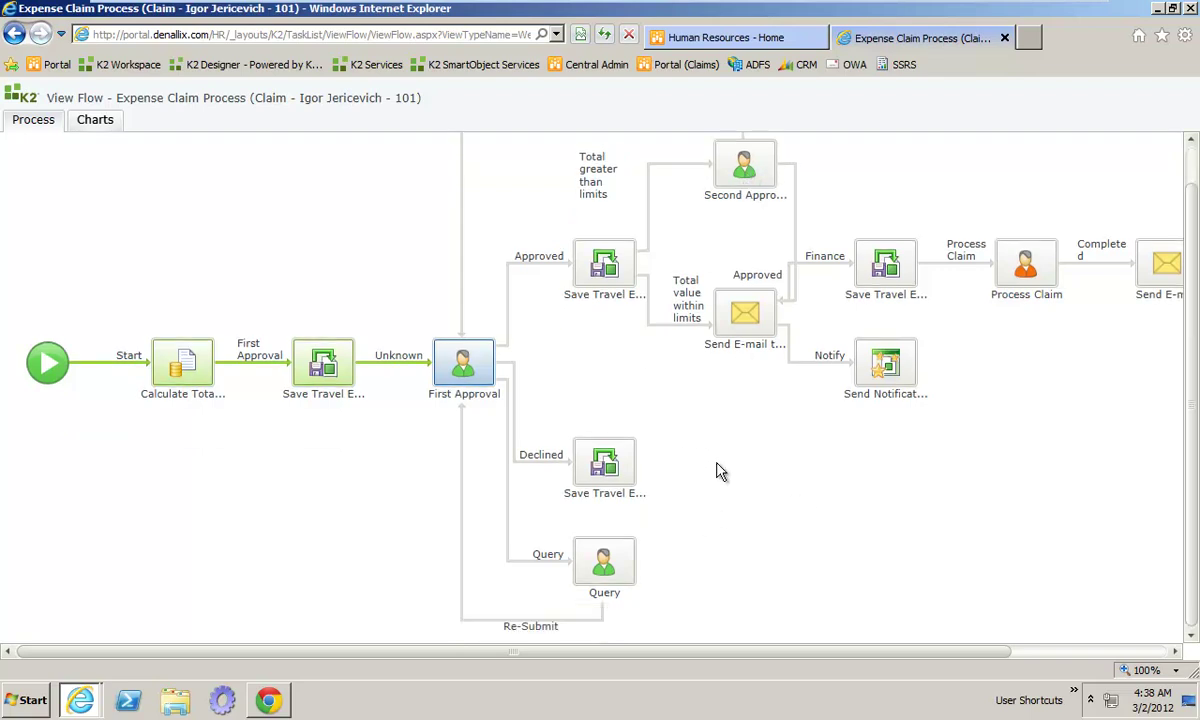
pyautogui.scroll(1, 718, 477)
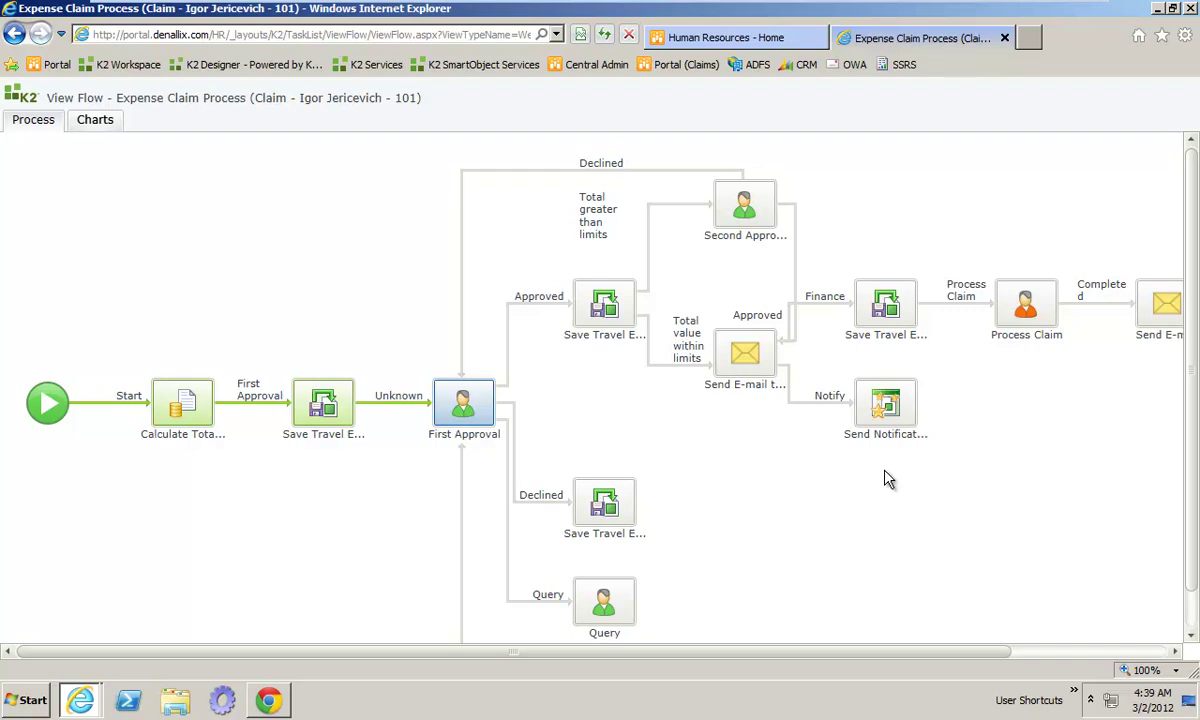
pyautogui.moveTo(900, 651); pyautogui.dragTo(755, 645)
# Step: Start an Internet Explorer session as the Human Resources first approver and open the newest expense claim from the K2 worklist
pyautogui.click(1157, 9)
pyautogui.click(1120, 10)
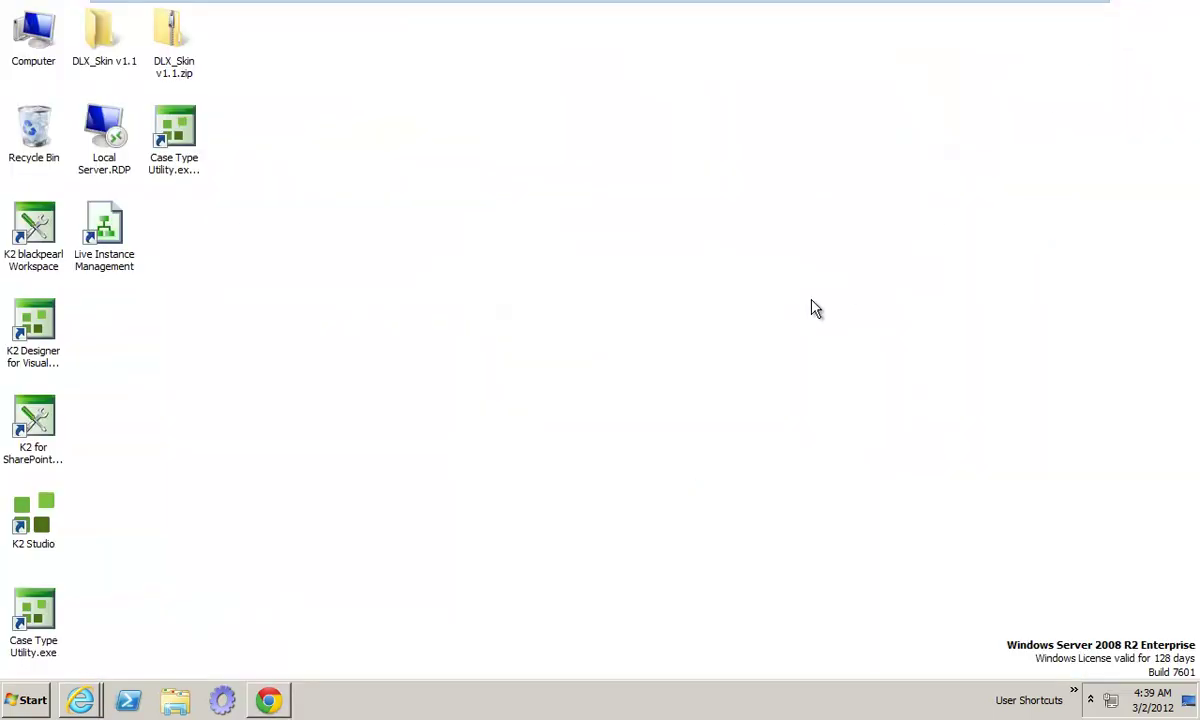
pyautogui.click(1074, 691)
pyautogui.moveTo(1107, 660)
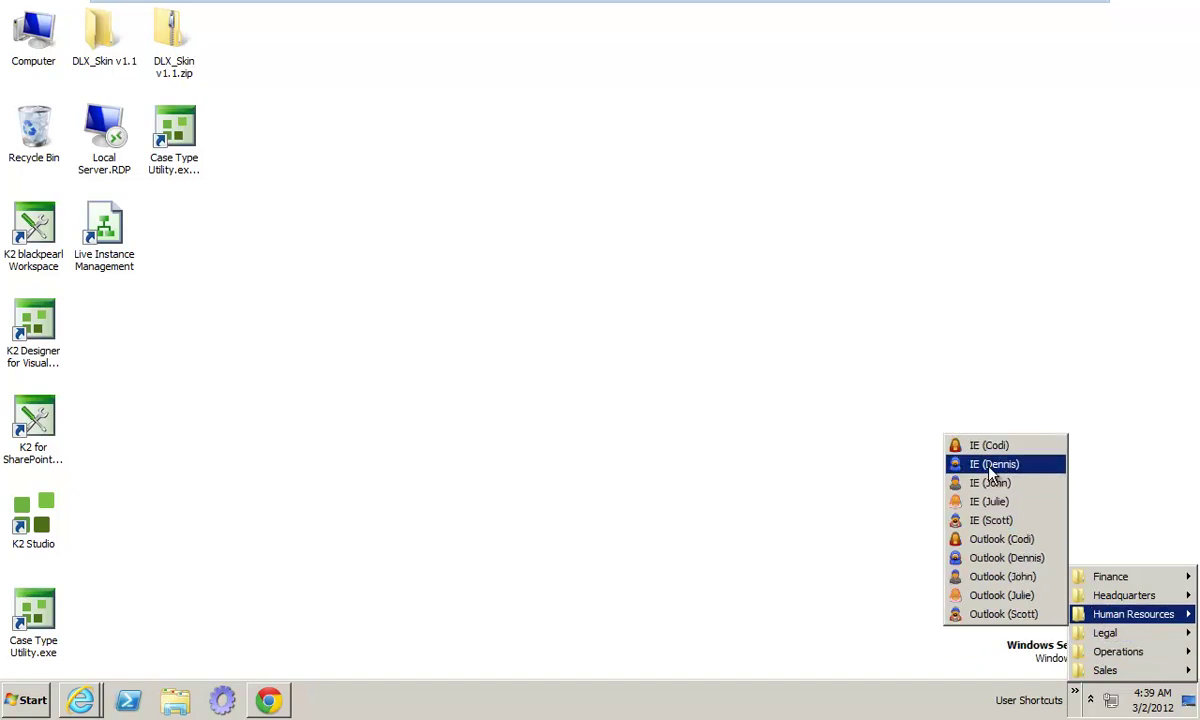
pyautogui.click(994, 465)
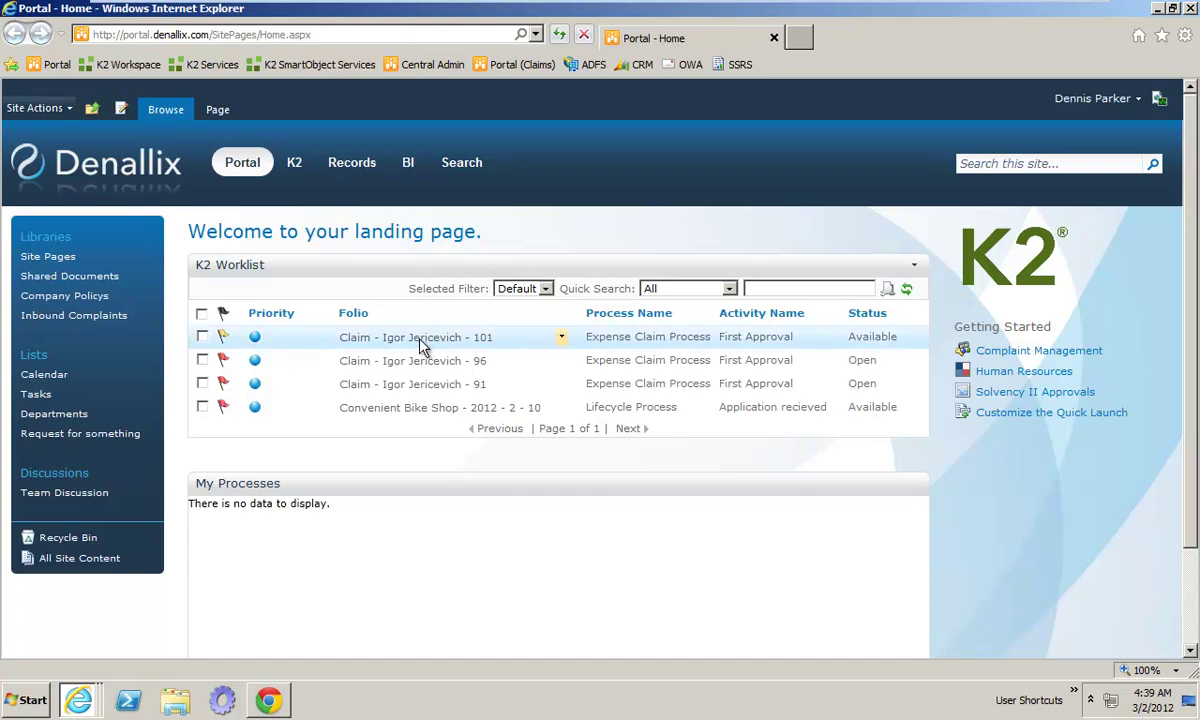
pyautogui.click(714, 344)
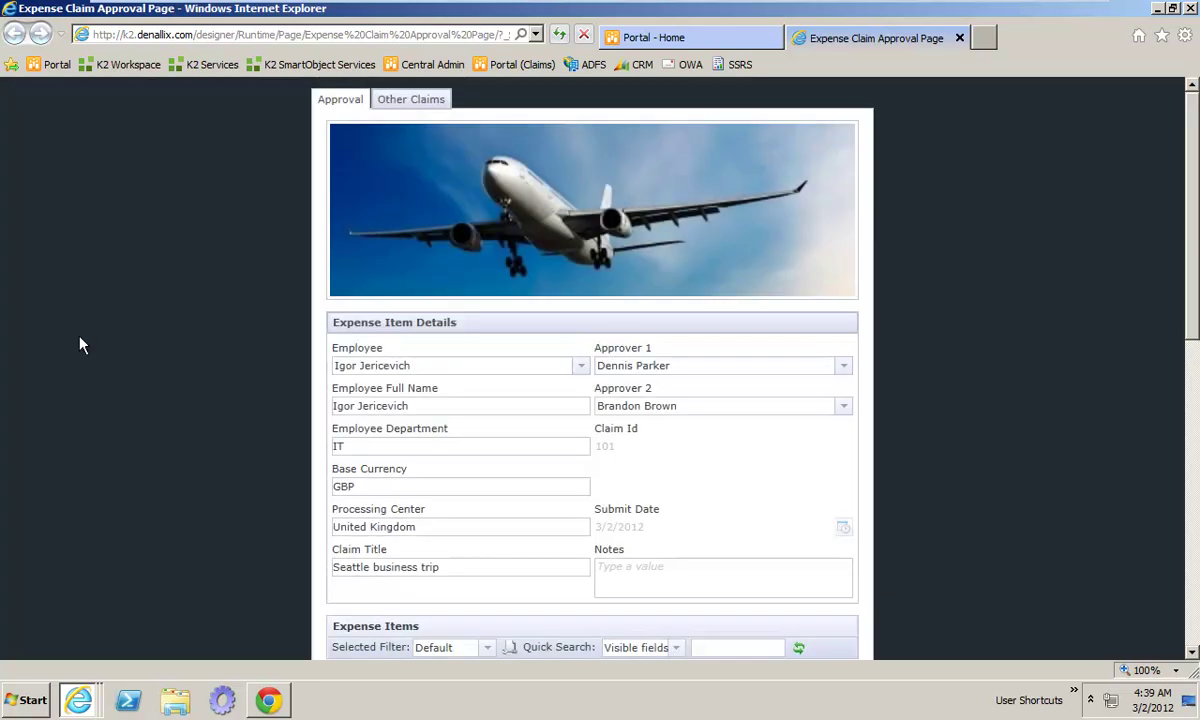
# Step: Review the claim's employee details, expense items and approver section on the approval page
pyautogui.scroll(-2, 241, 410)
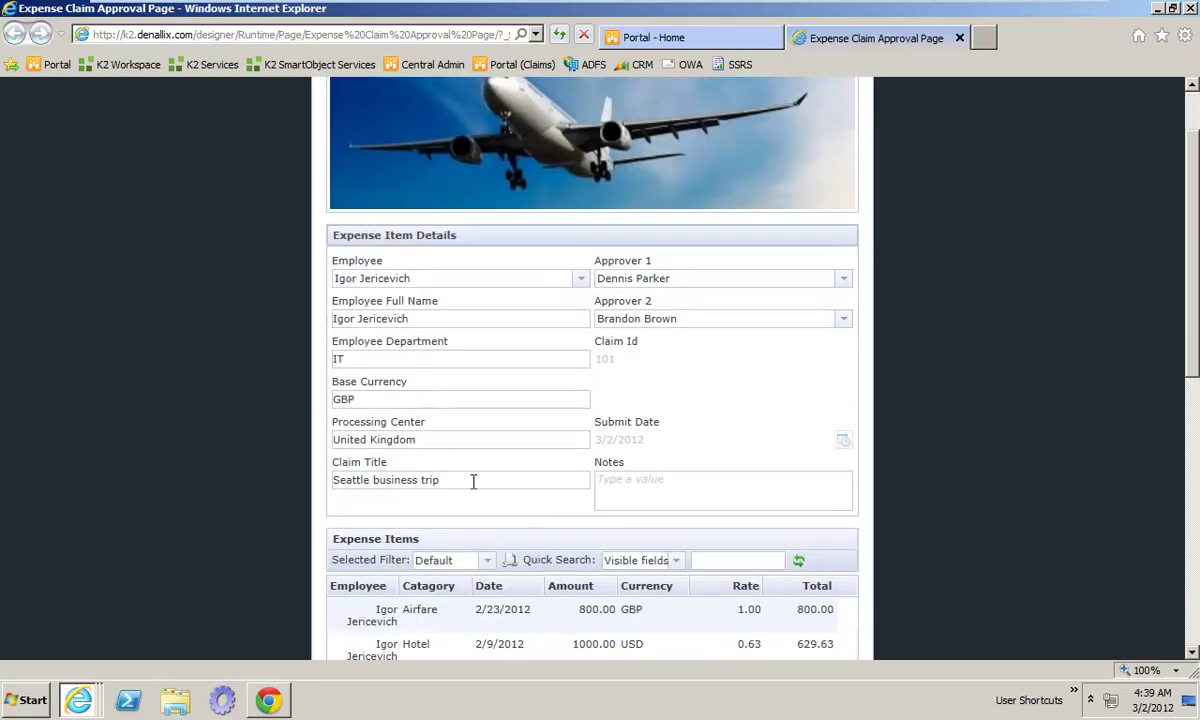
pyautogui.scroll(2, 490, 438)
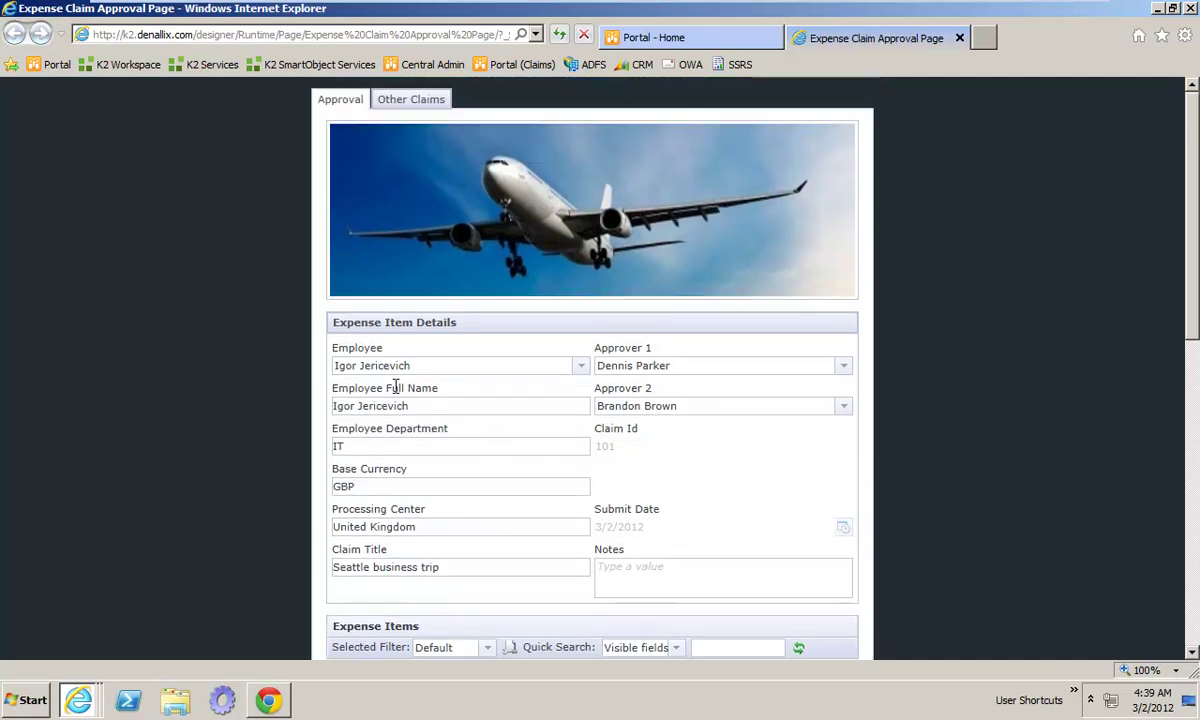
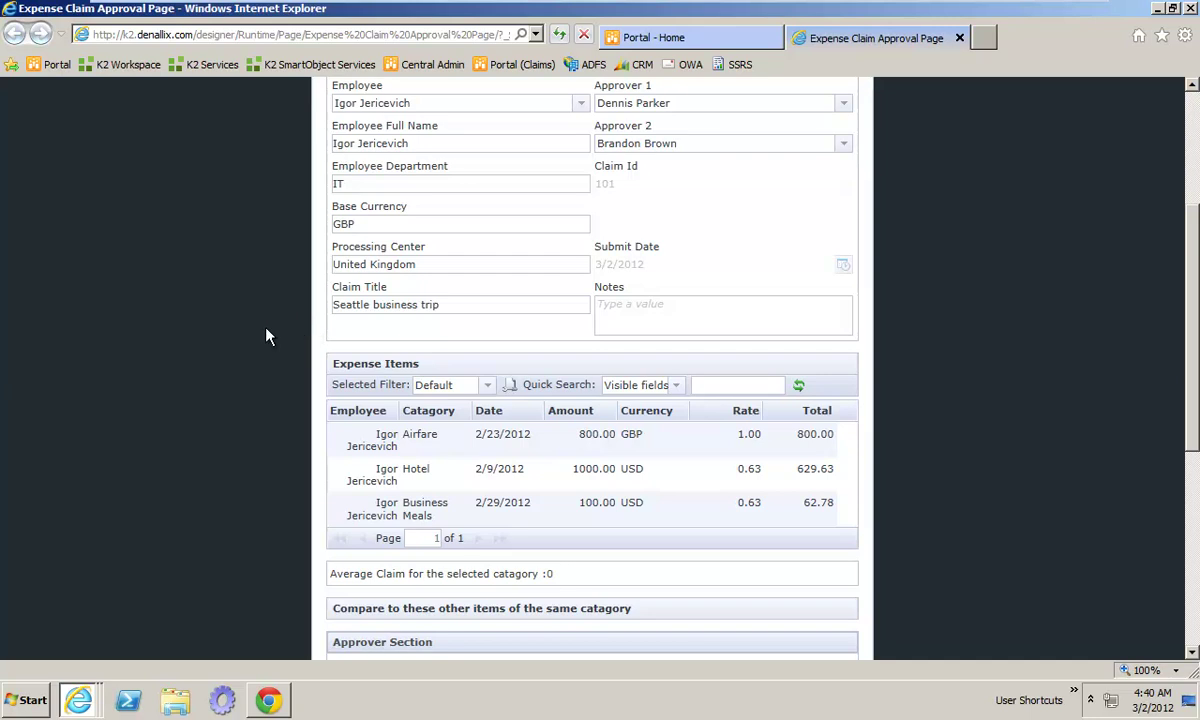
pyautogui.scroll(-2, 232, 323)
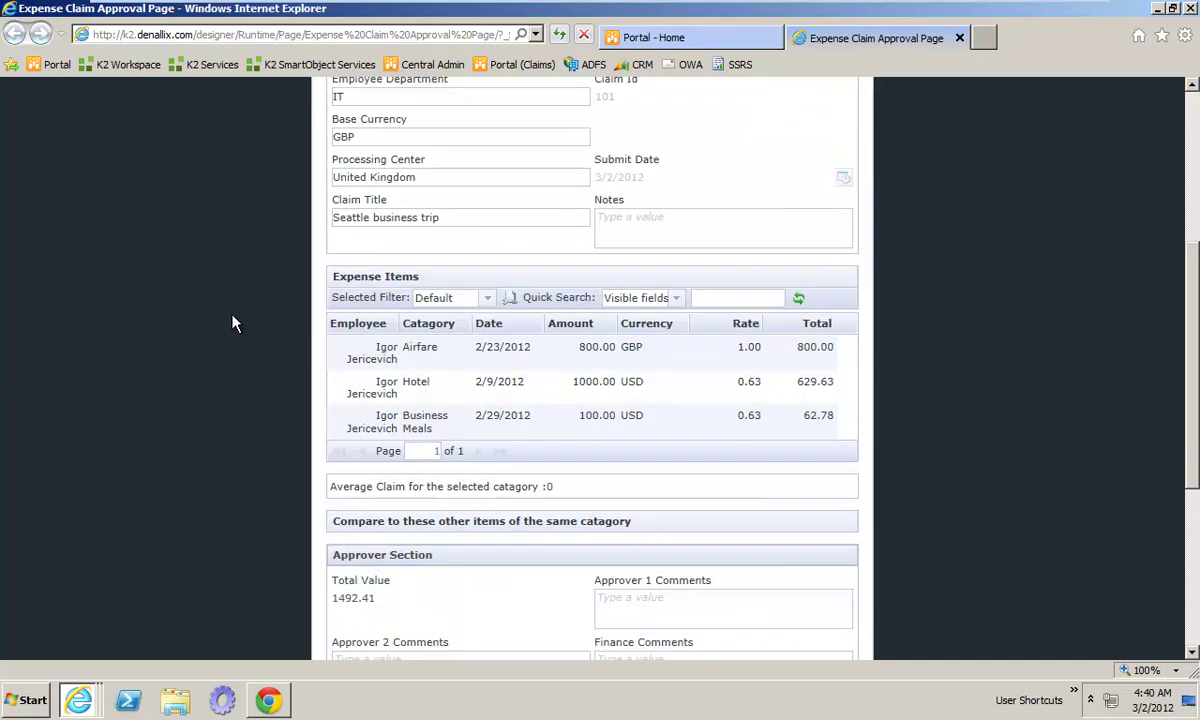
pyautogui.scroll(-2, 237, 323)
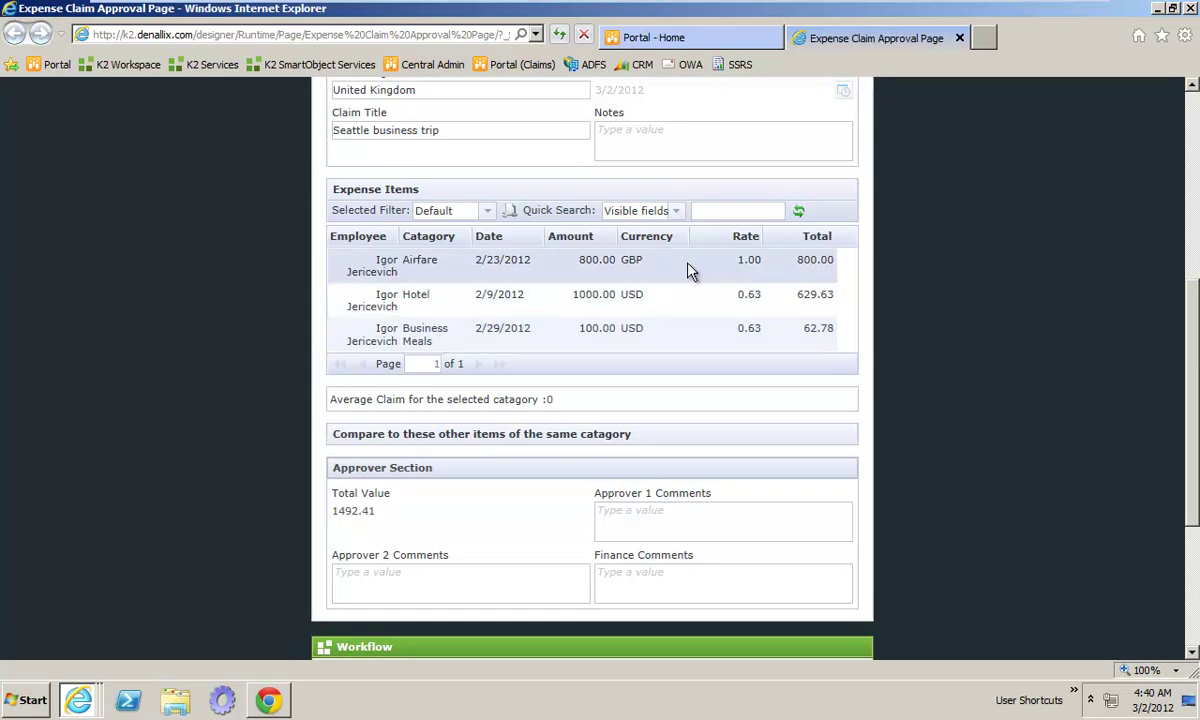
# Step: Check the average claim for the category of each expense item: Airfare, Hotel and Business Meals
pyautogui.click(648, 272)
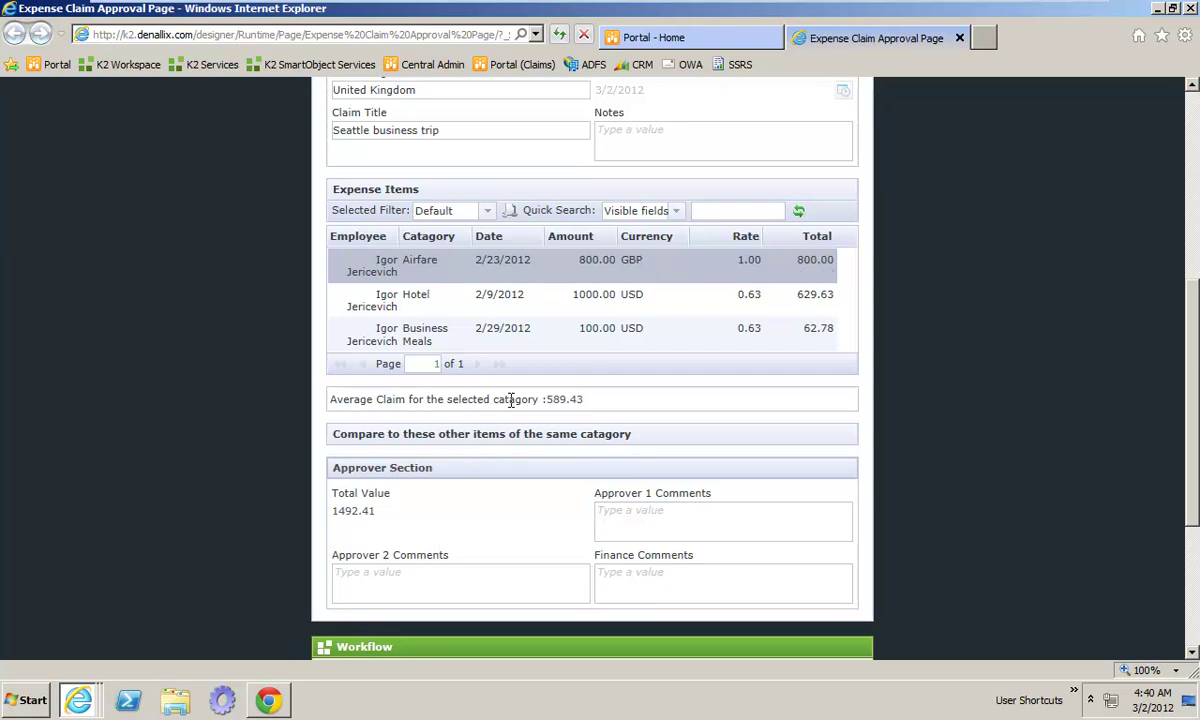
pyautogui.doubleClick(560, 399)
pyautogui.click(585, 385)
pyautogui.click(501, 305)
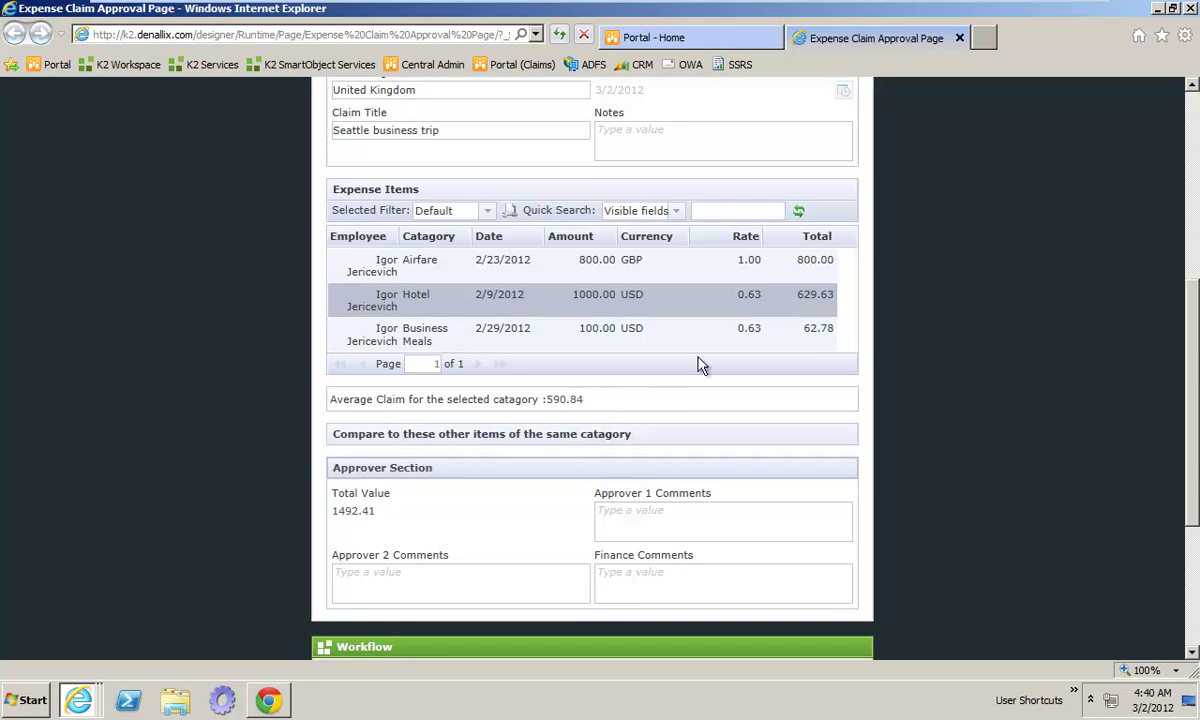
pyautogui.click(517, 338)
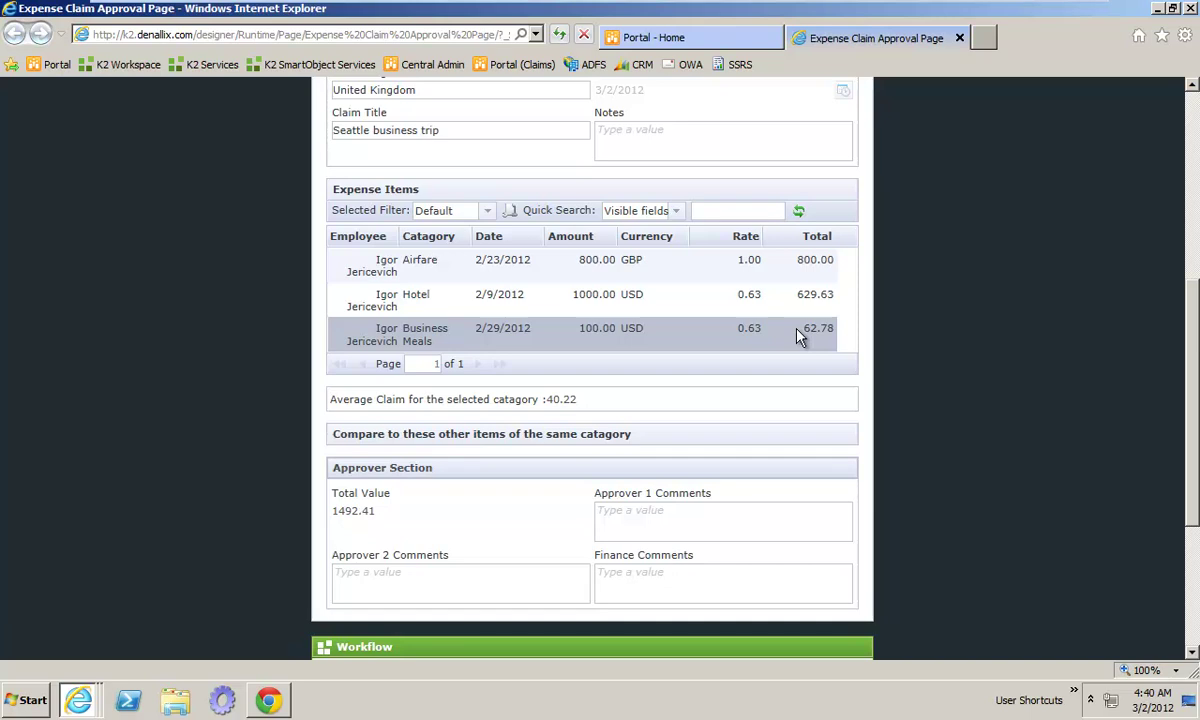
pyautogui.doubleClick(550, 400)
# Step: Expand the comparison with other items of the same category and compare the Business Meals, Hotel and Airfare items
pyautogui.click(847, 437)
pyautogui.scroll(-3, 732, 523)
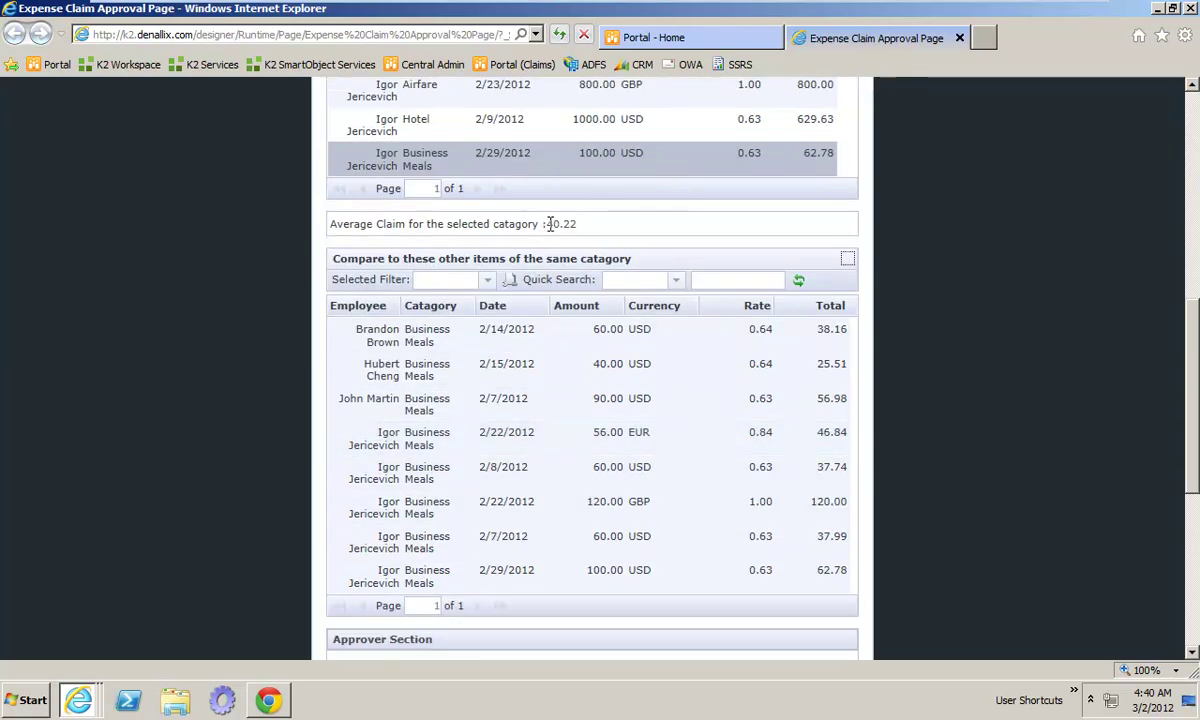
pyautogui.click(550, 115)
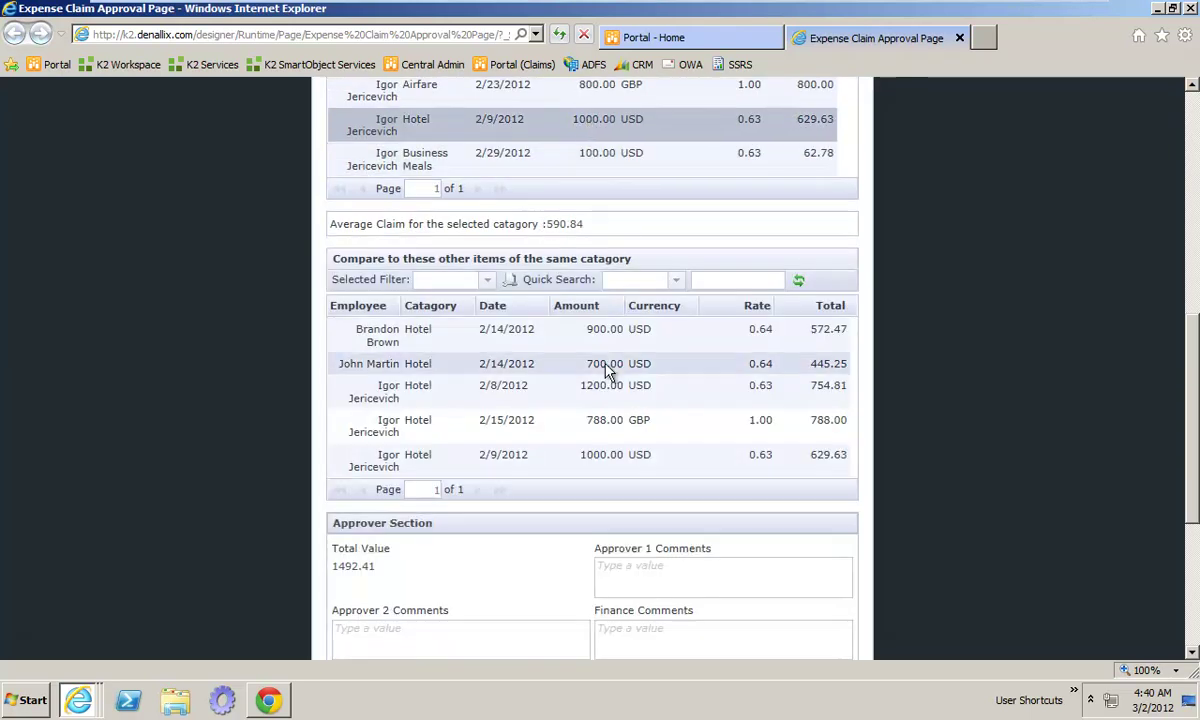
pyautogui.click(621, 91)
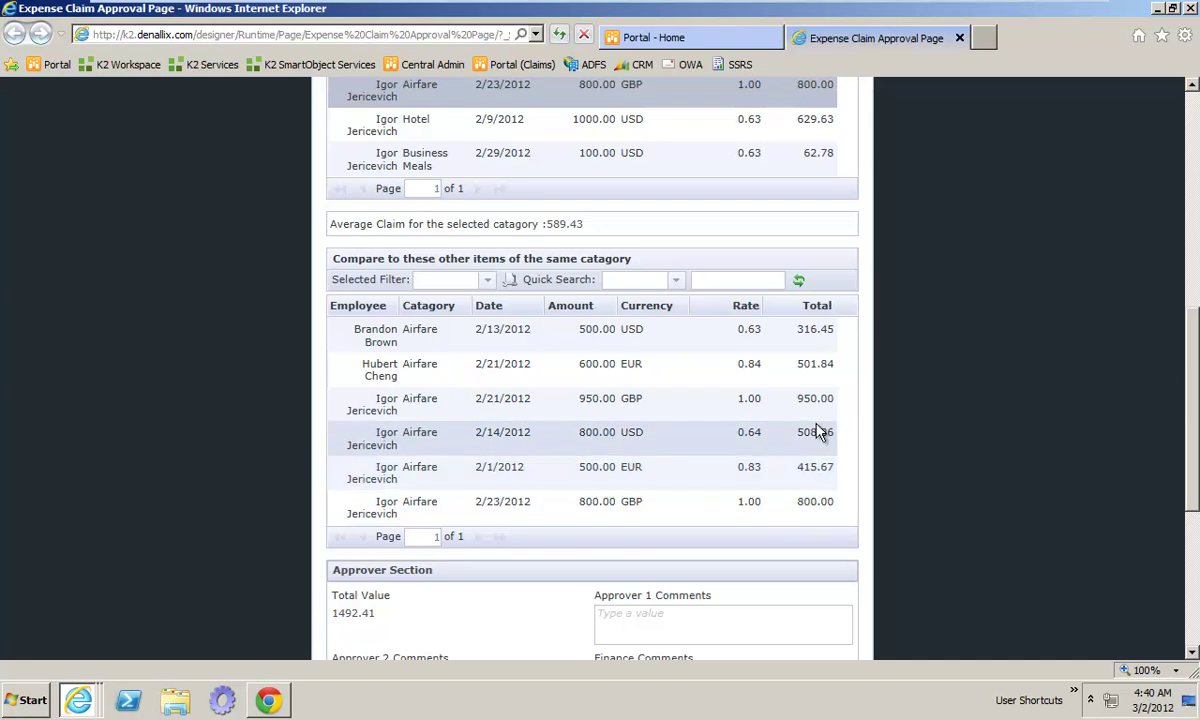
pyautogui.scroll(2, 798, 330)
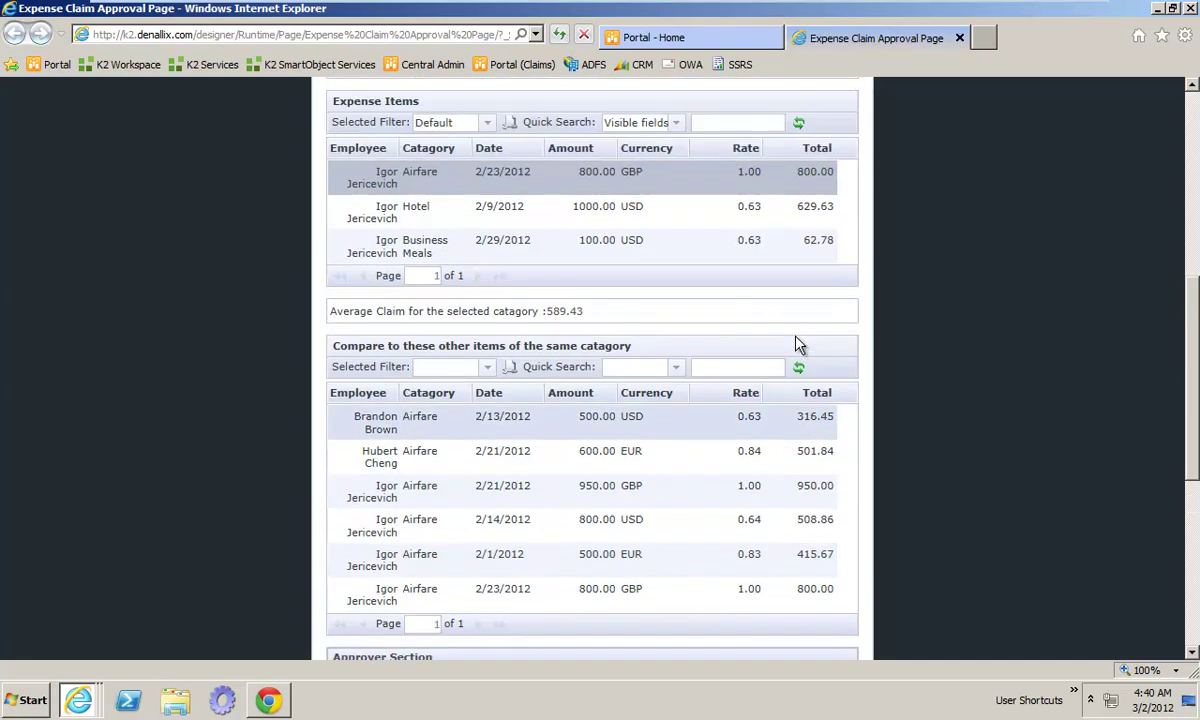
pyautogui.click(762, 222)
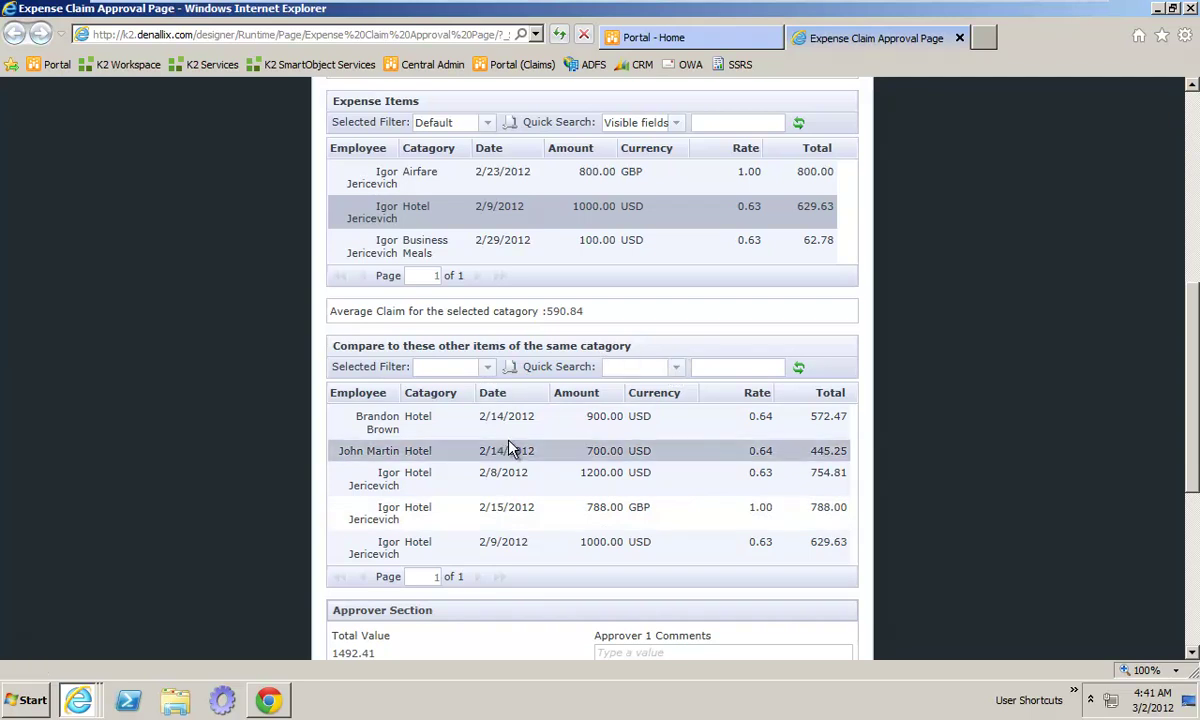
# Step: Enter the first approver's comment "Its ok this time." in the approver section
pyautogui.scroll(3, 590, 485)
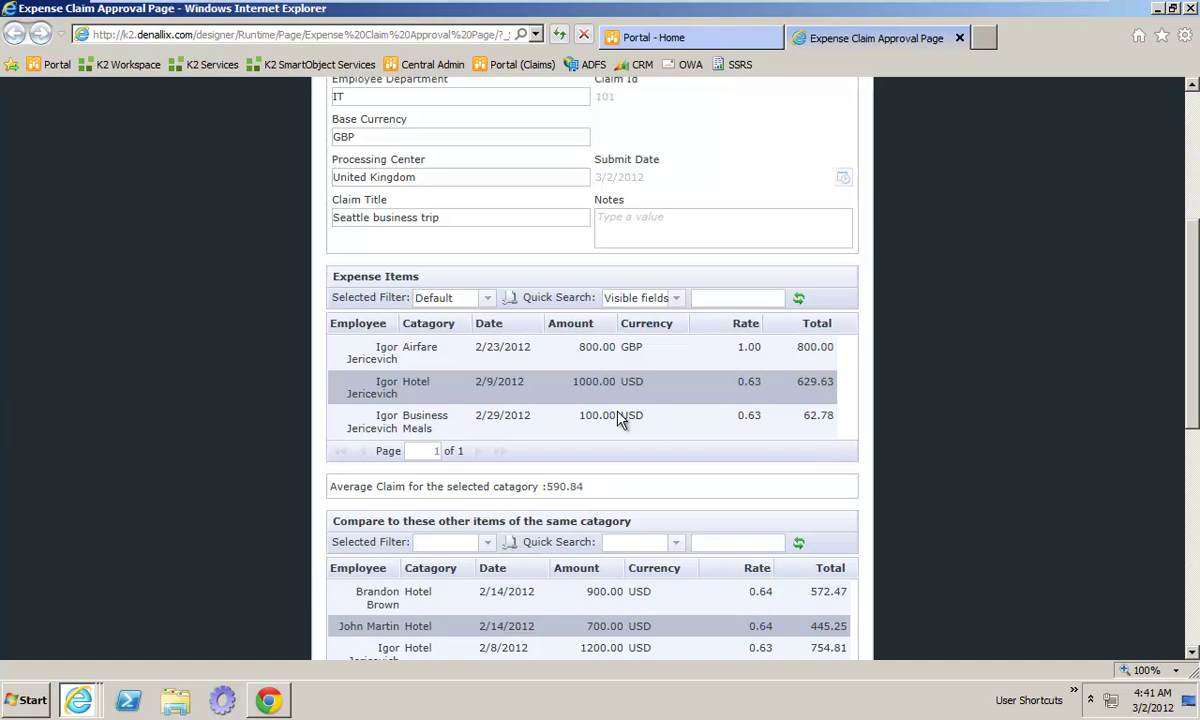
pyautogui.scroll(6, 620, 420)
pyautogui.scroll(-4, 536, 383)
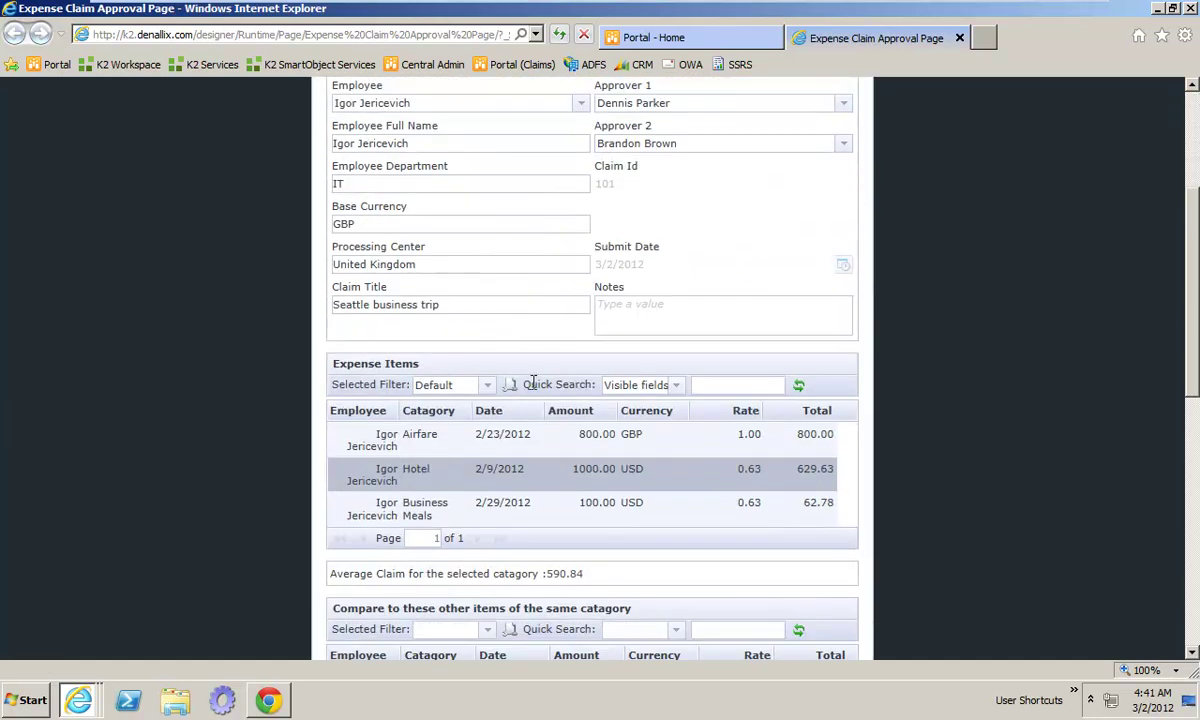
pyautogui.scroll(-4, 630, 340)
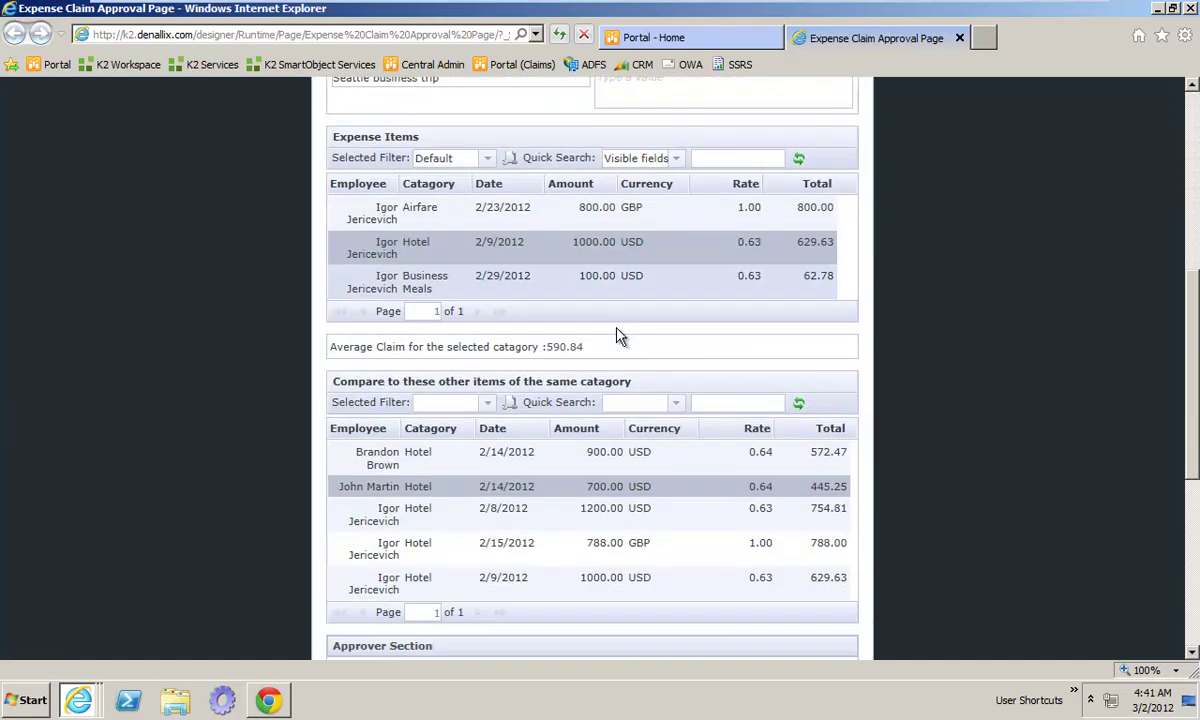
pyautogui.scroll(-2, 618, 337)
pyautogui.click(697, 578)
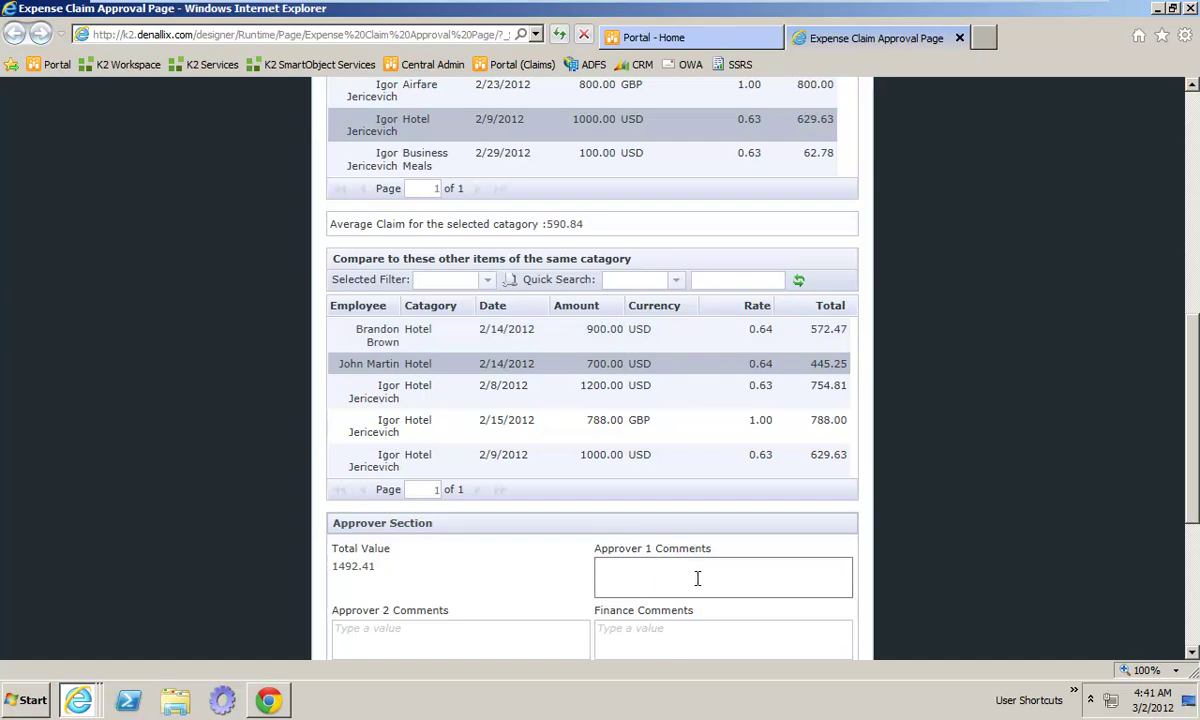
pyautogui.write('Its ok thi')
# Step: Set the workflow action to Approved, submit the first approval and dismiss the notification
pyautogui.scroll(-5, 700, 570)
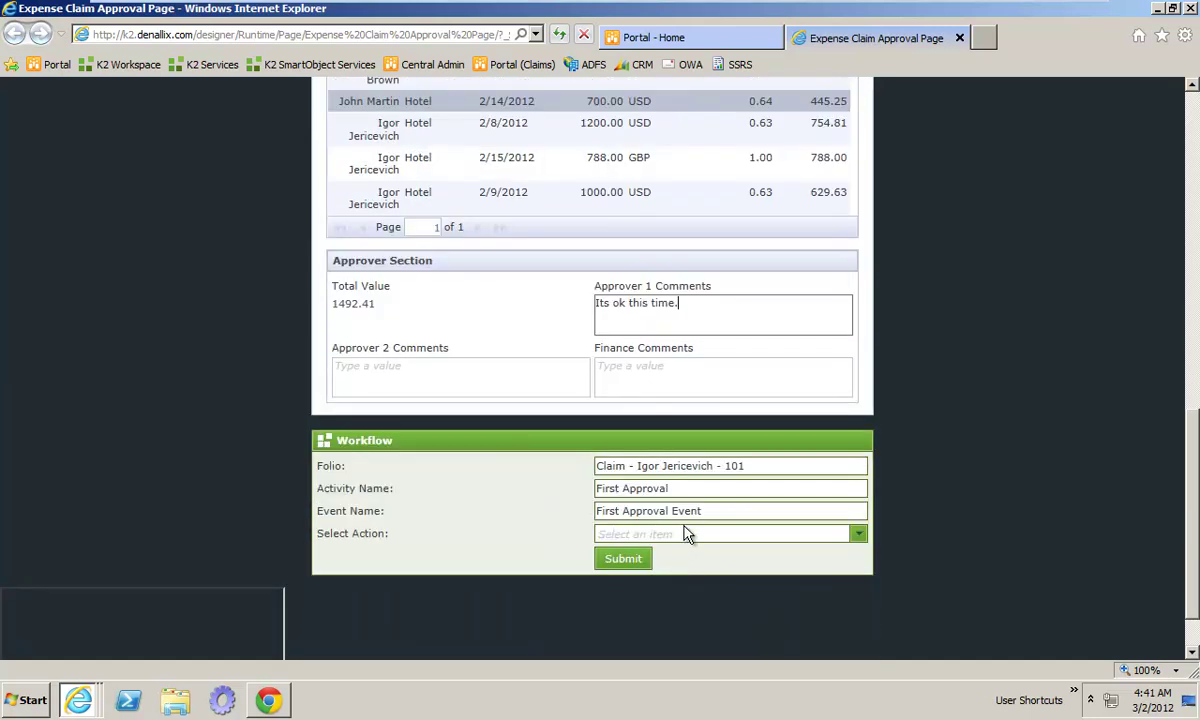
pyautogui.click(688, 533)
pyautogui.click(625, 475)
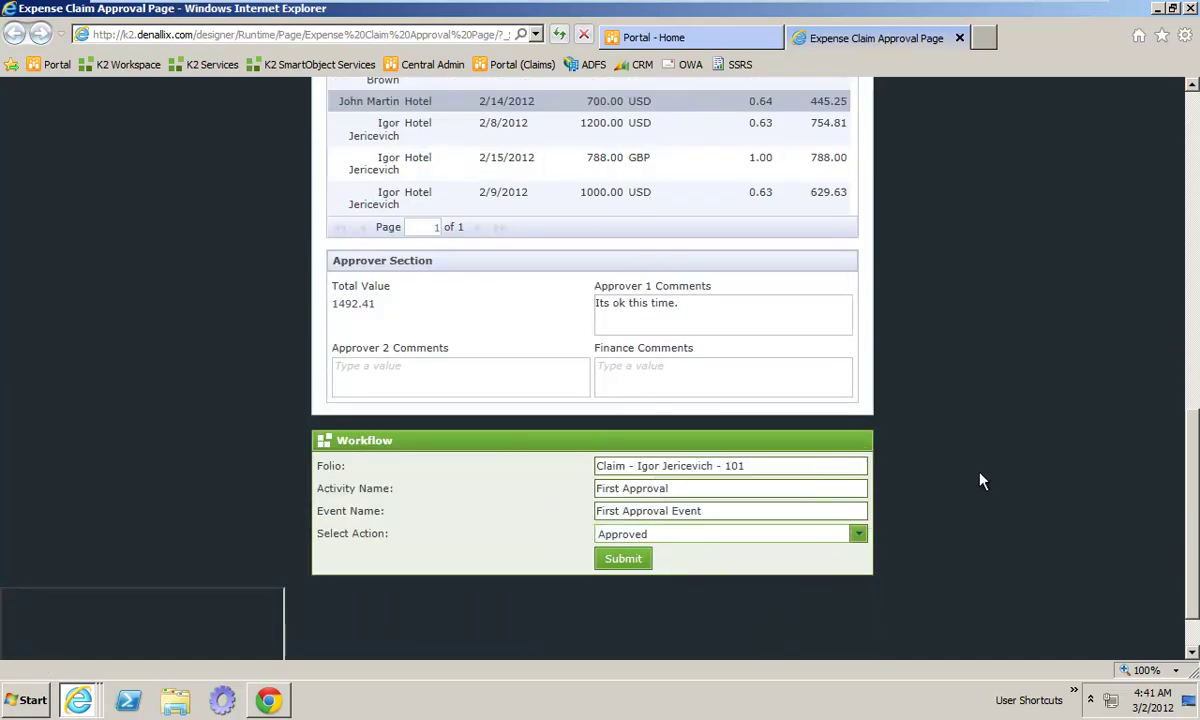
pyautogui.click(627, 560)
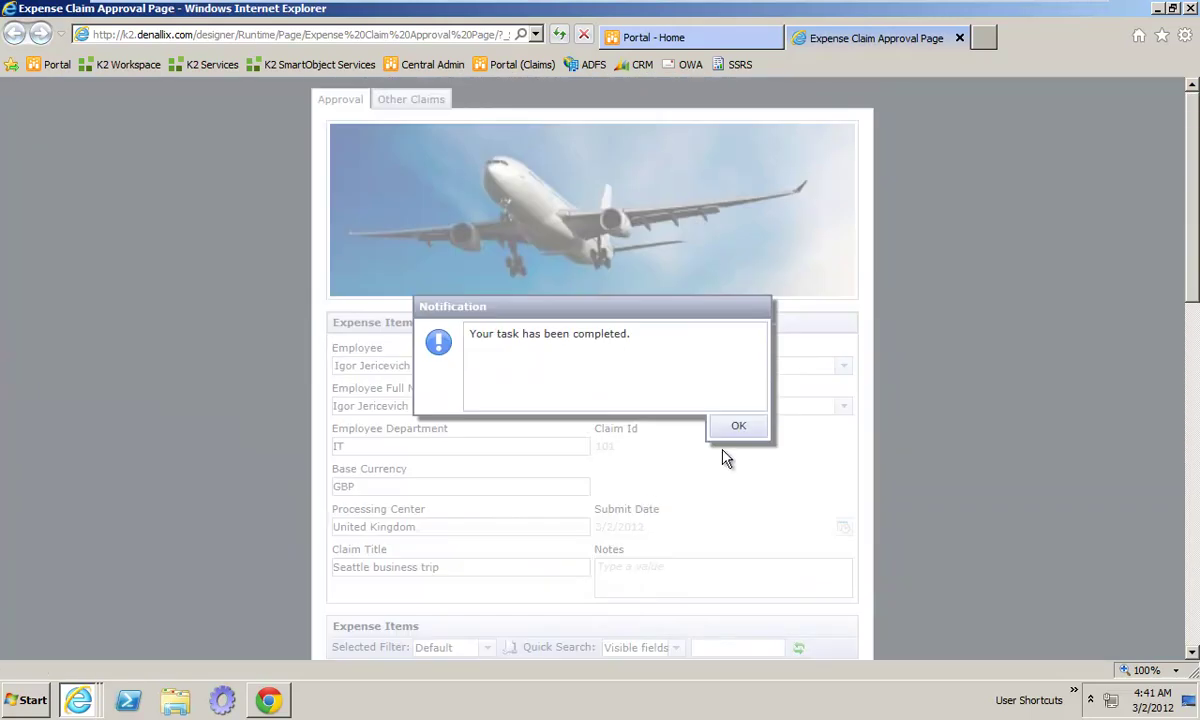
pyautogui.click(738, 427)
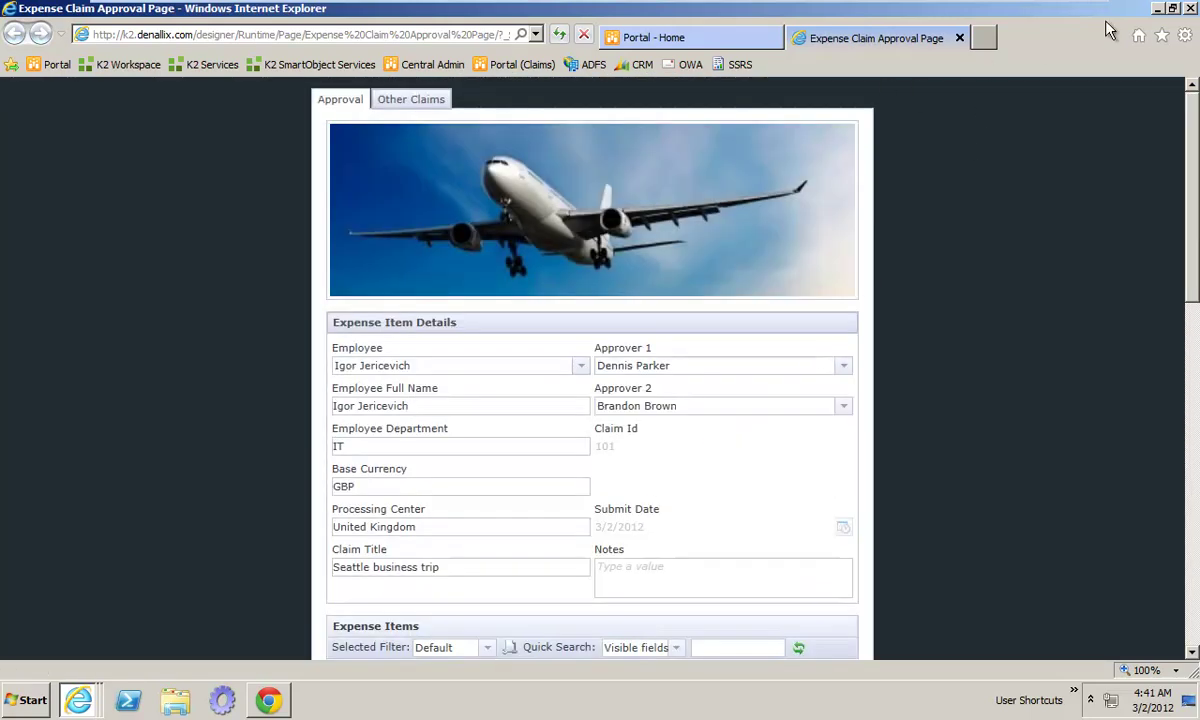
# Step: Close the expense claim approval page, refresh the K2 worklist and leave the first approver's browser session
pyautogui.click(959, 38)
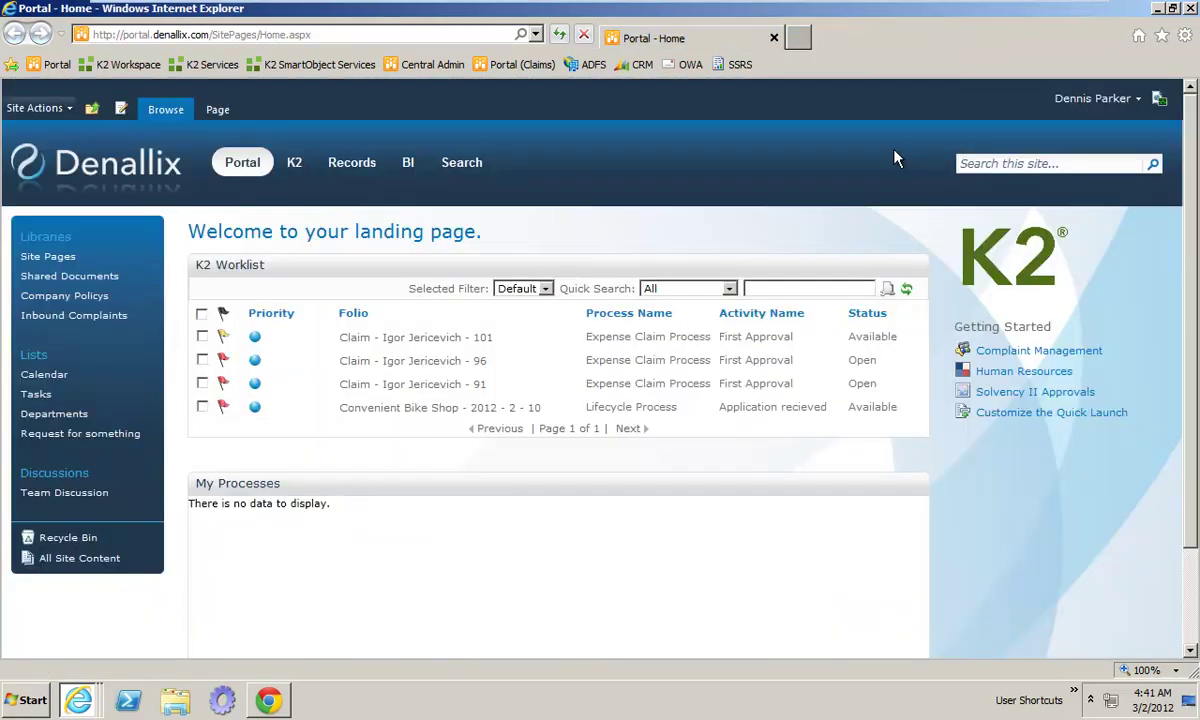
pyautogui.click(907, 290)
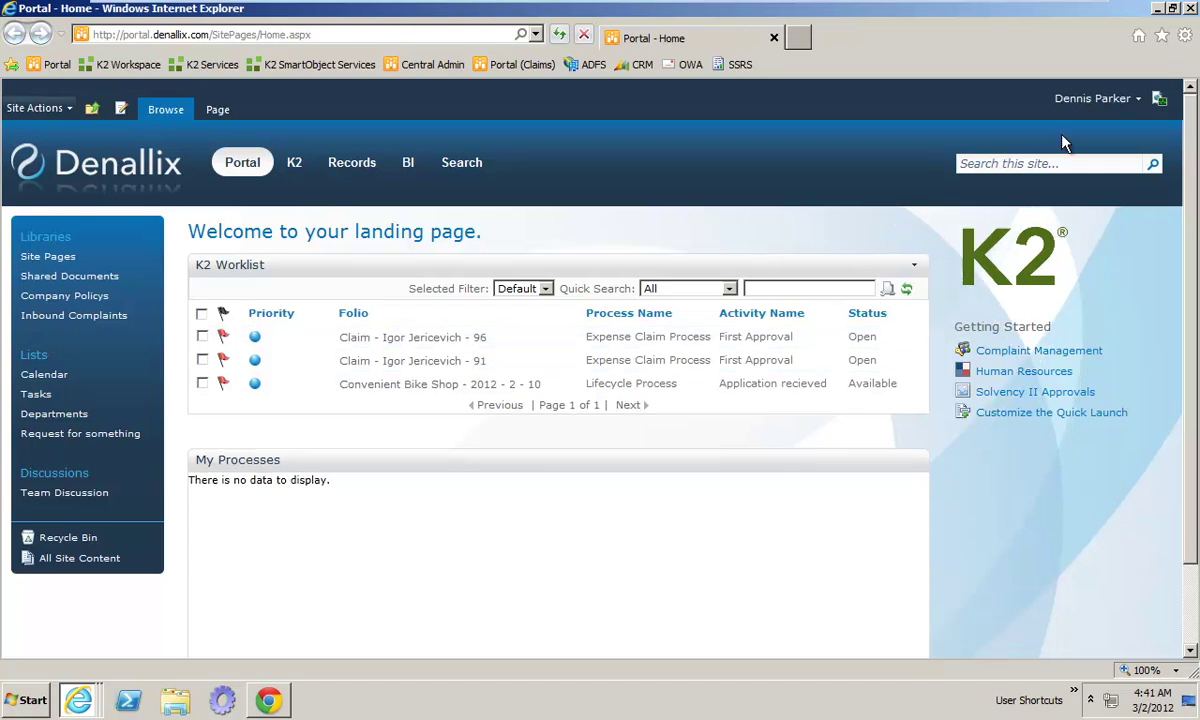
pyautogui.click(1189, 9)
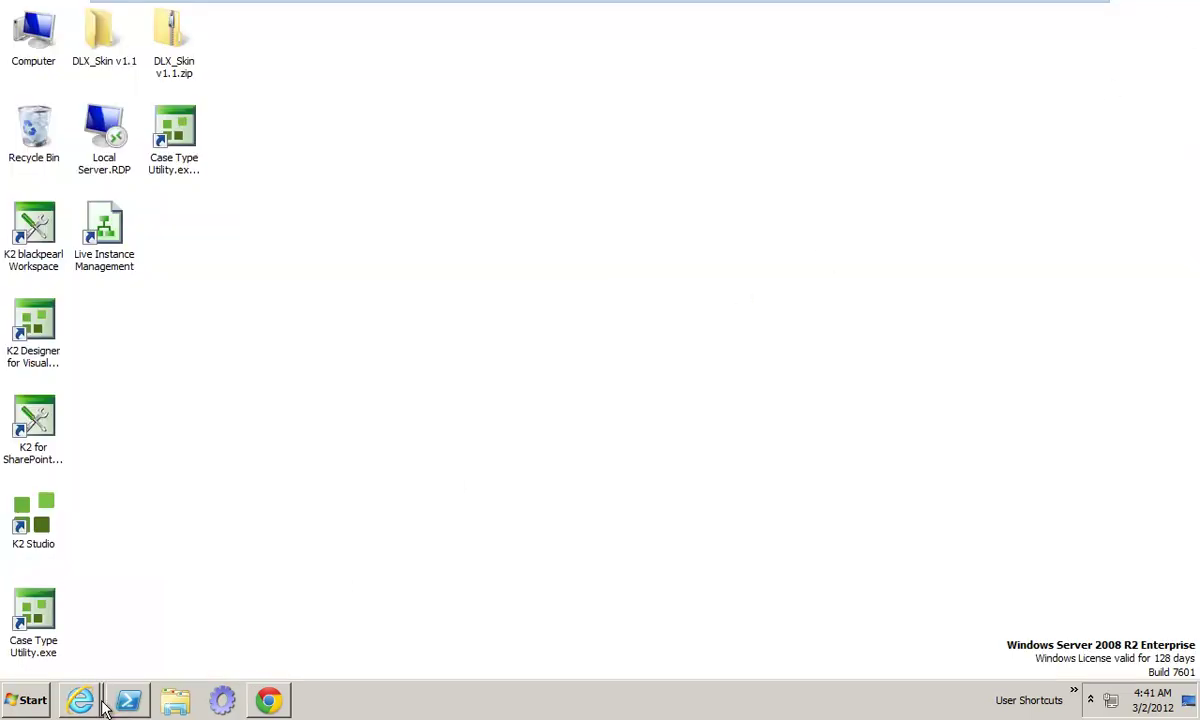
pyautogui.moveTo(82, 700)
pyautogui.click(112, 658)
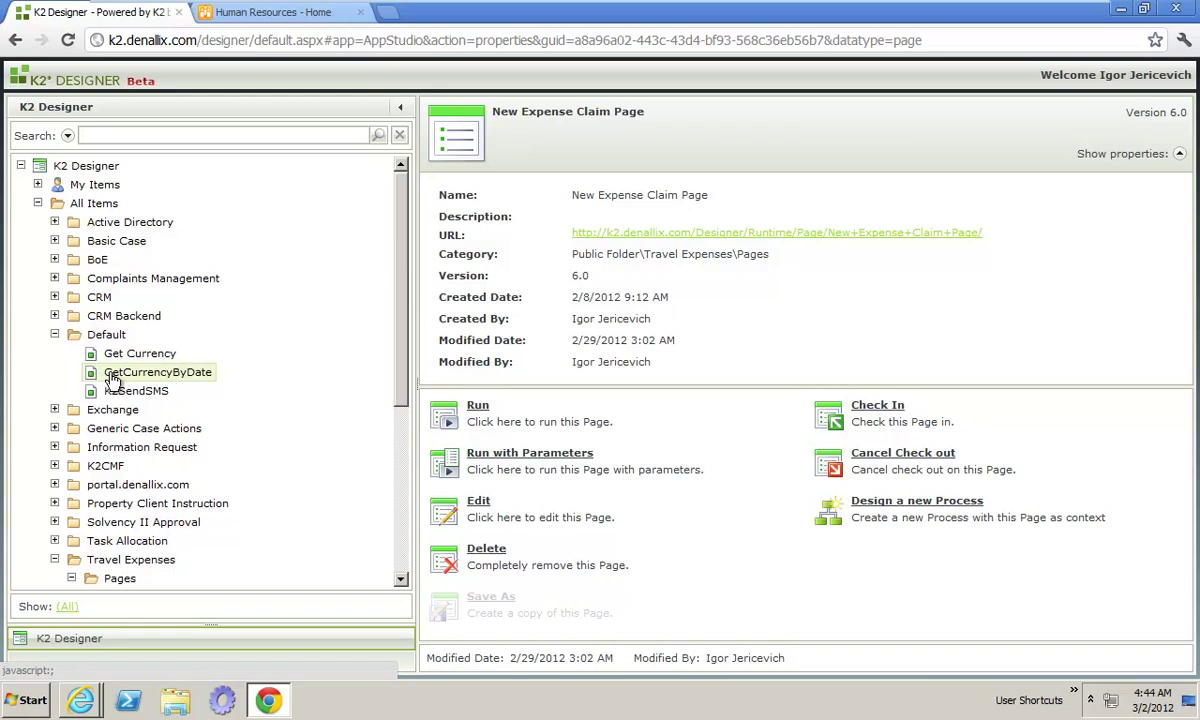
# Step: Examine the GetCurrencyByDate SmartObject's properties and the views inside the New Expense Claim Page and Expense Claim Approval Page
pyautogui.click(192, 381)
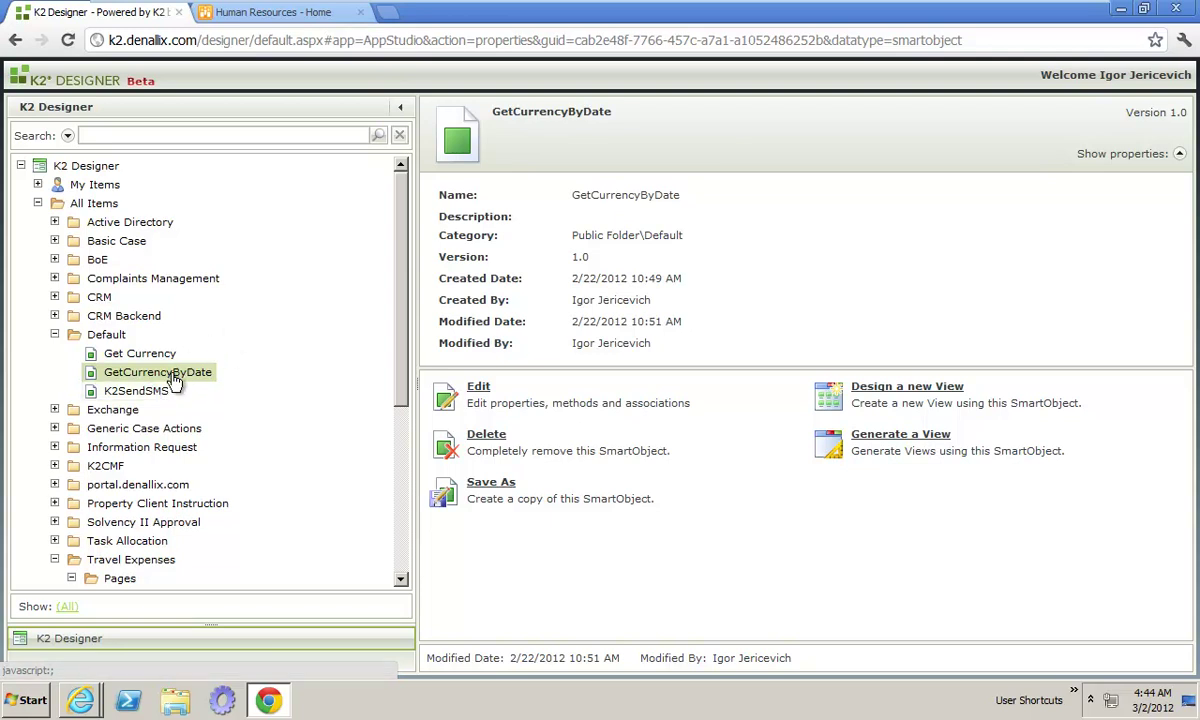
pyautogui.scroll(-3, 175, 381)
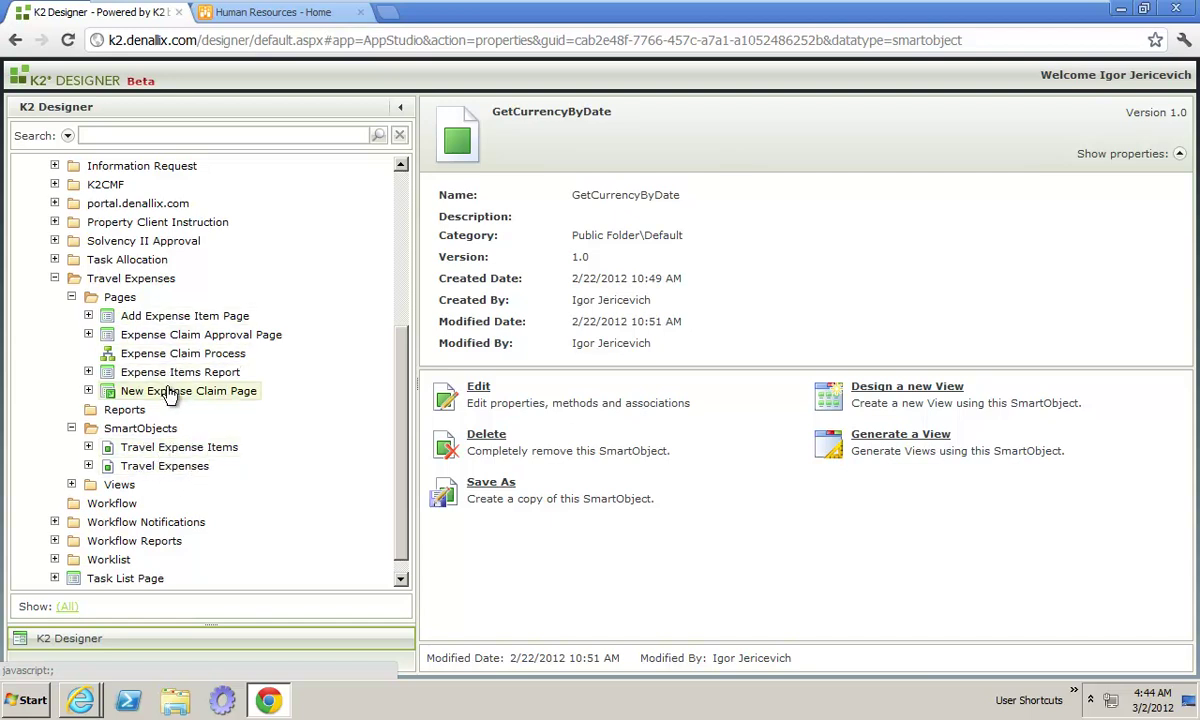
pyautogui.click(88, 391)
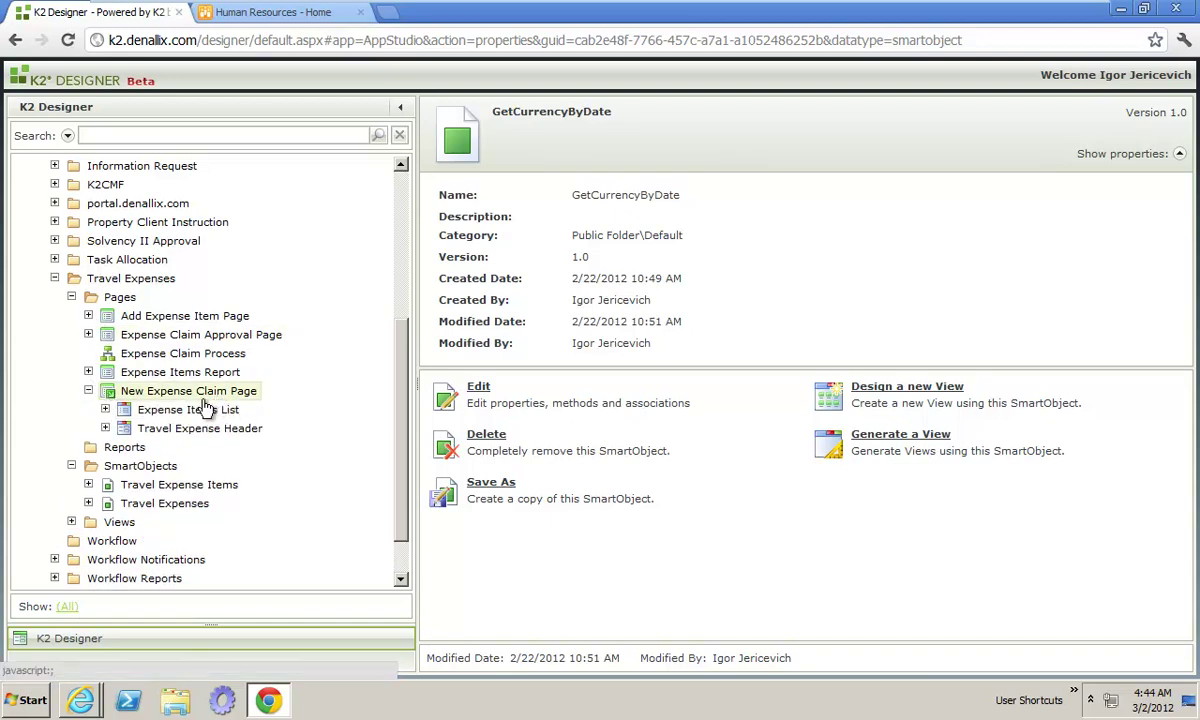
pyautogui.click(88, 336)
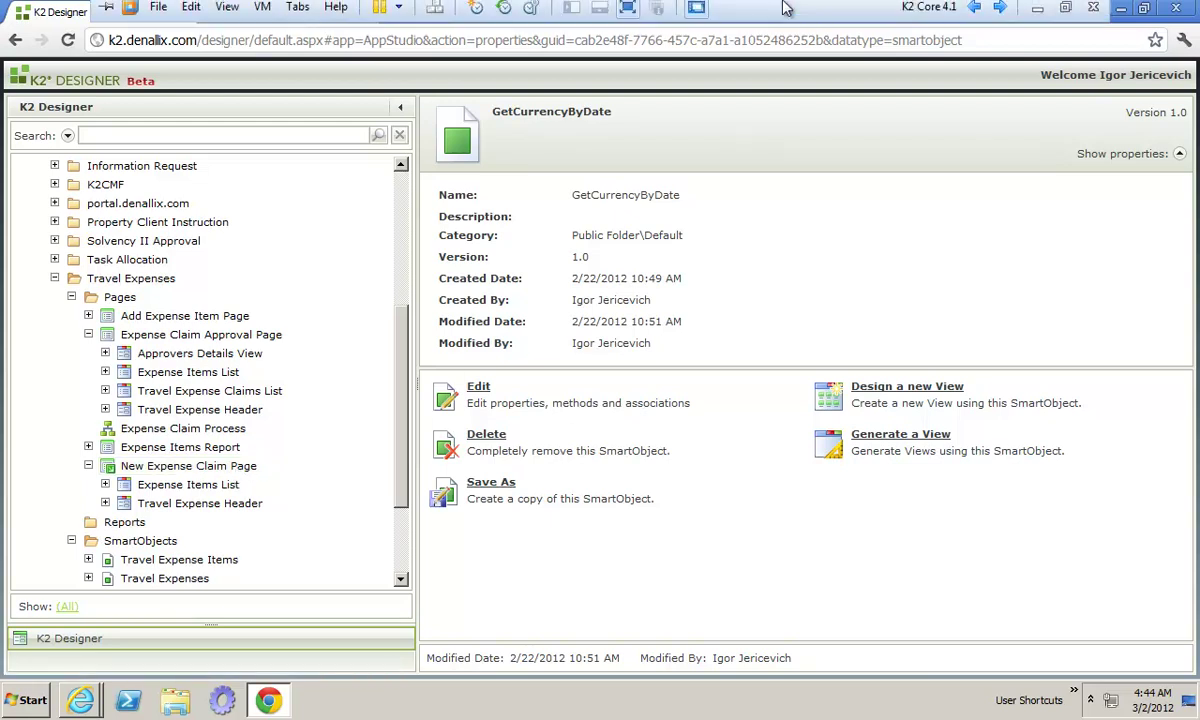
pyautogui.click(1047, 18)
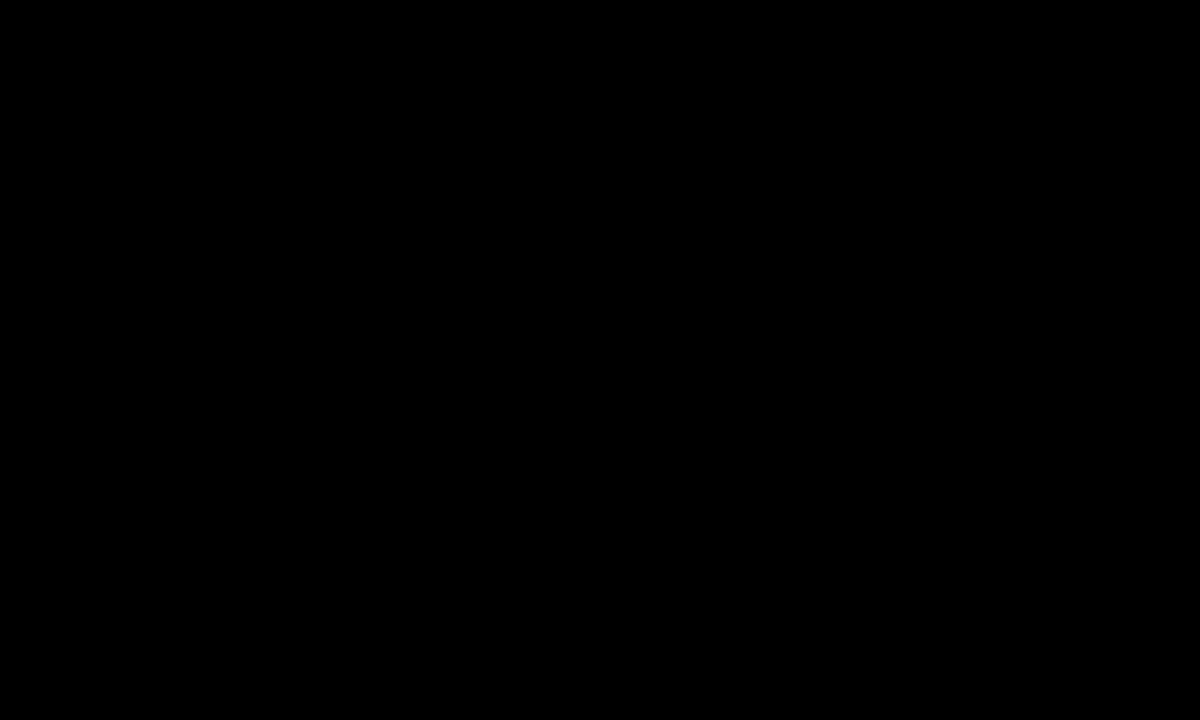